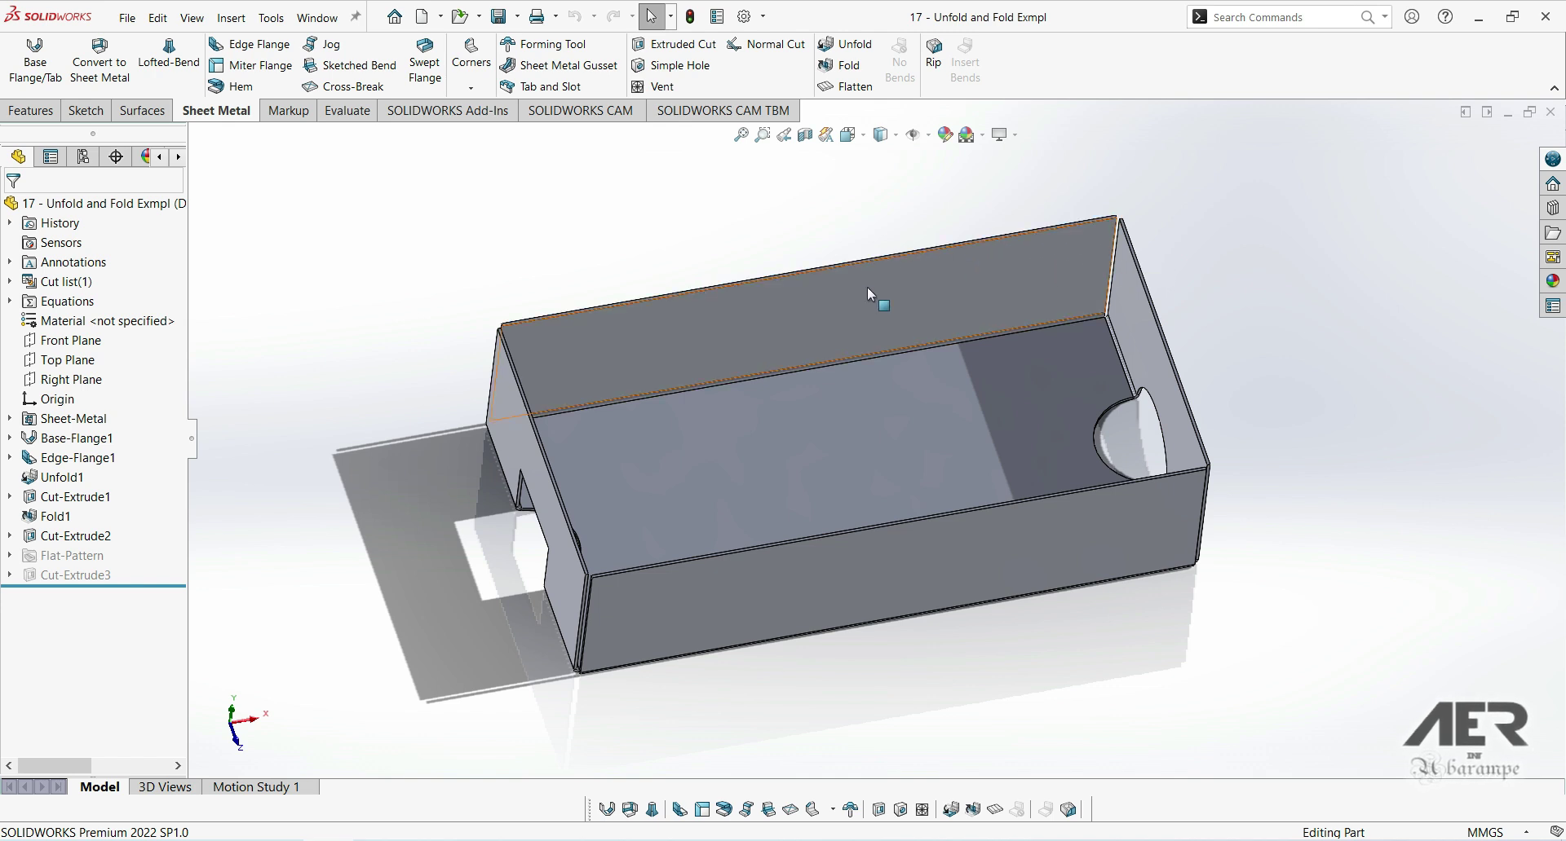
middle_click_drag(830, 300, 833, 269)
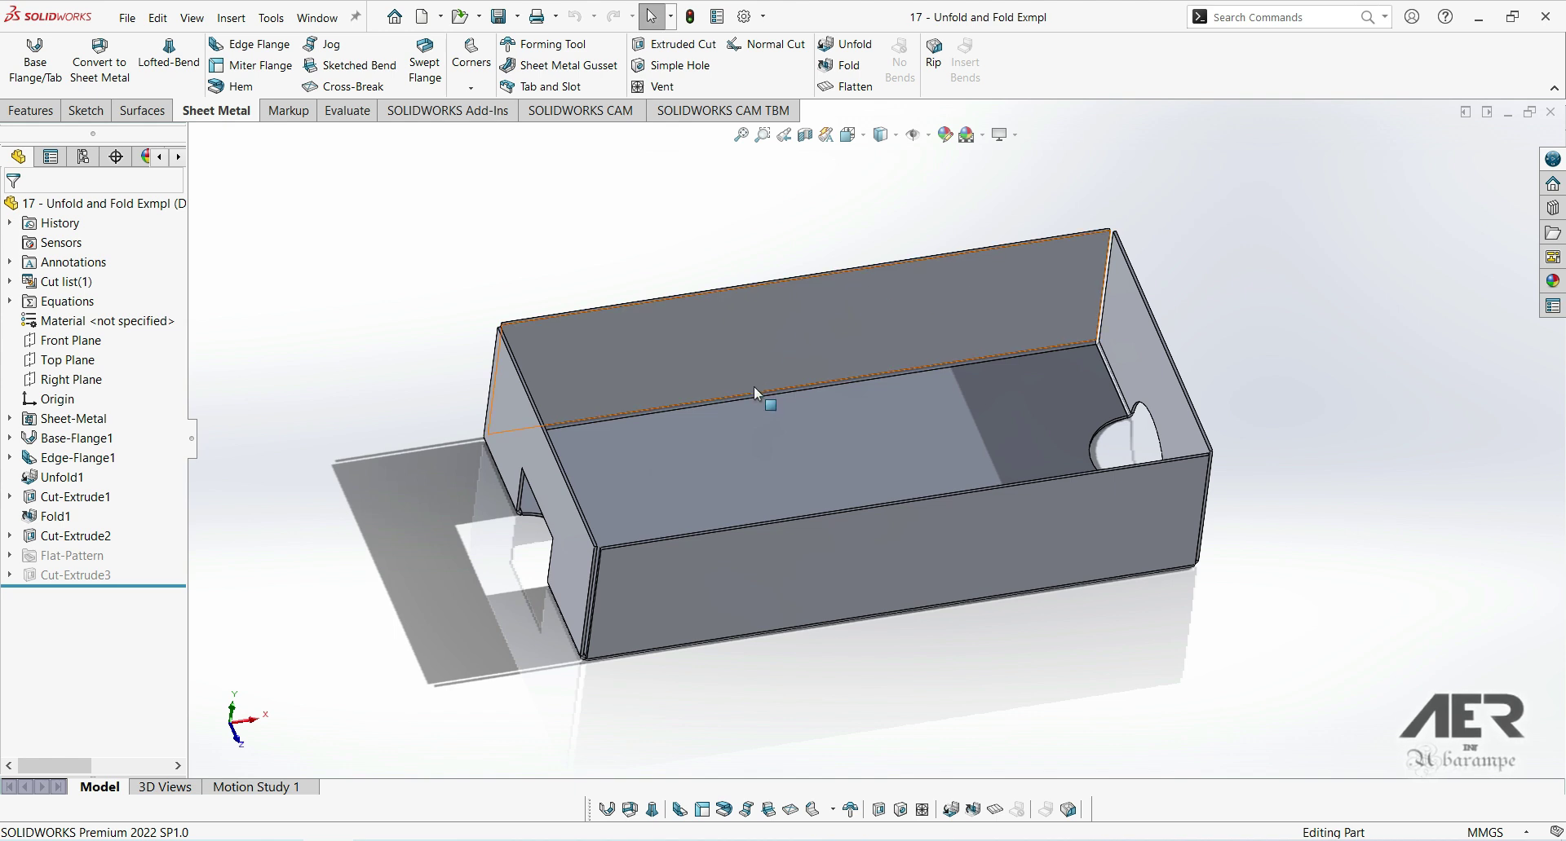
mouse_move(850, 349)
middle_mouse_down()
mouse_move(820, 277)
mouse_move(802, 308)
mouse_move(861, 321)
middle_mouse_up()
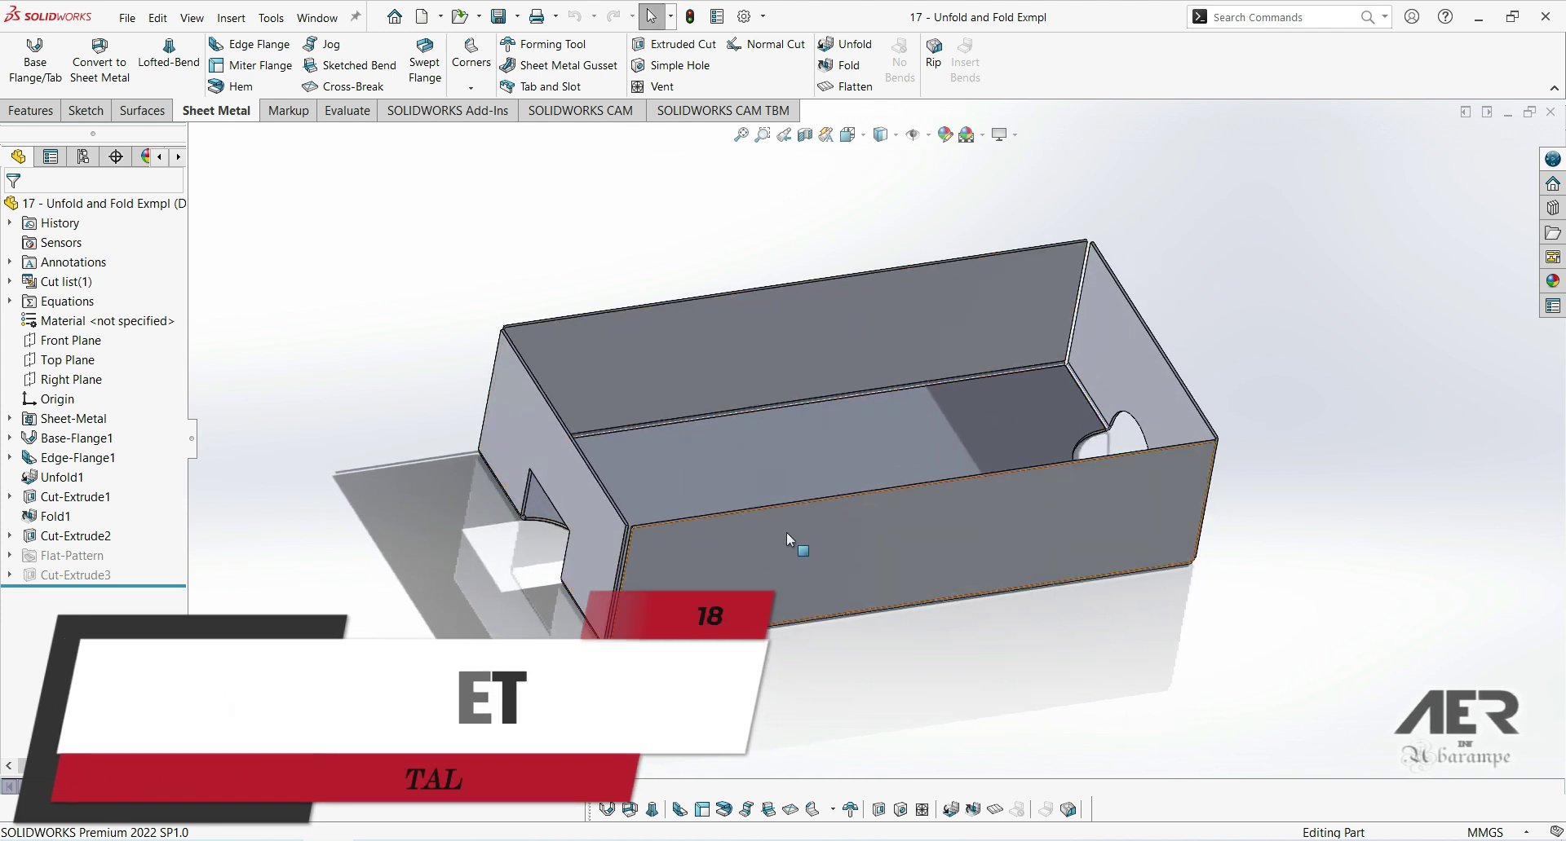
middle_click_drag(786, 540, 740, 702)
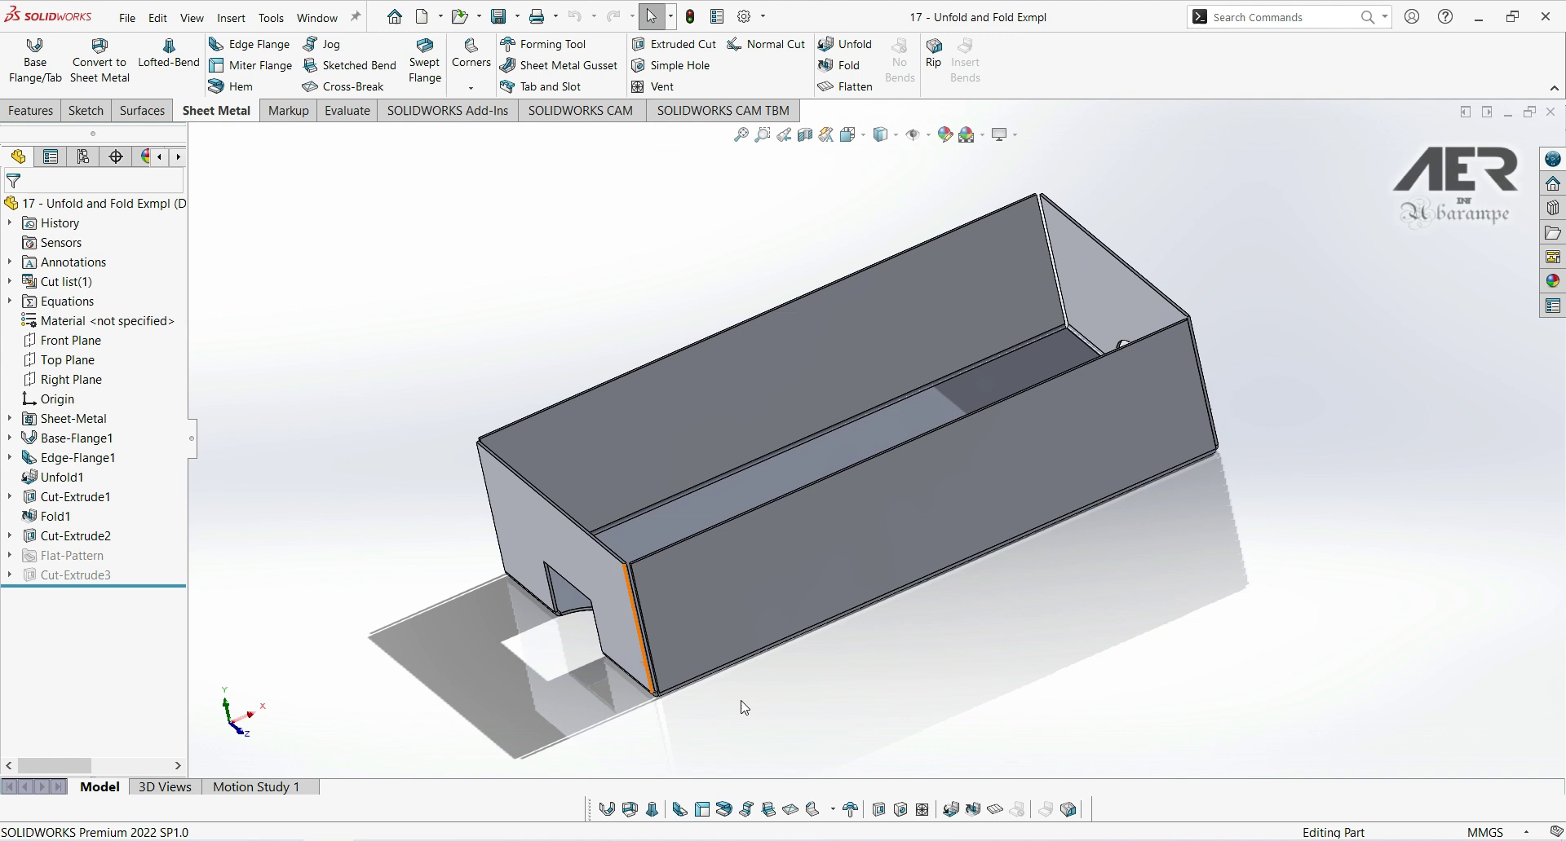
mouse_move(525, 478)
middle_mouse_down()
mouse_move(513, 410)
mouse_move(511, 489)
middle_mouse_up()
key("Escape")
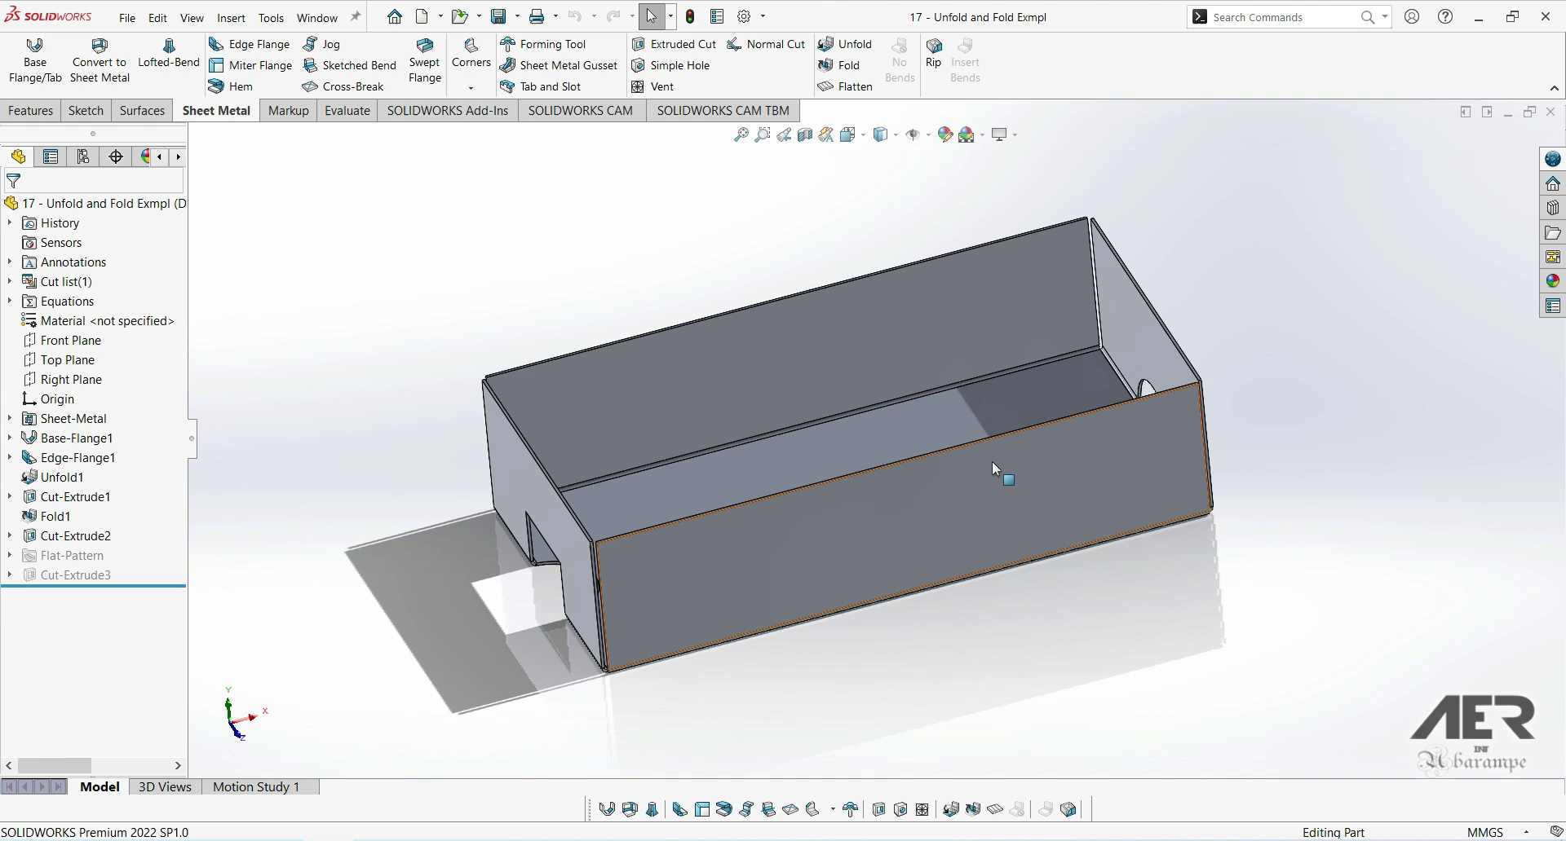
mouse_move(538, 514)
middle_mouse_down()
mouse_move(501, 459)
mouse_move(490, 552)
mouse_move(500, 506)
mouse_move(554, 539)
middle_mouse_up()
middle_click_drag(1052, 534, 982, 507)
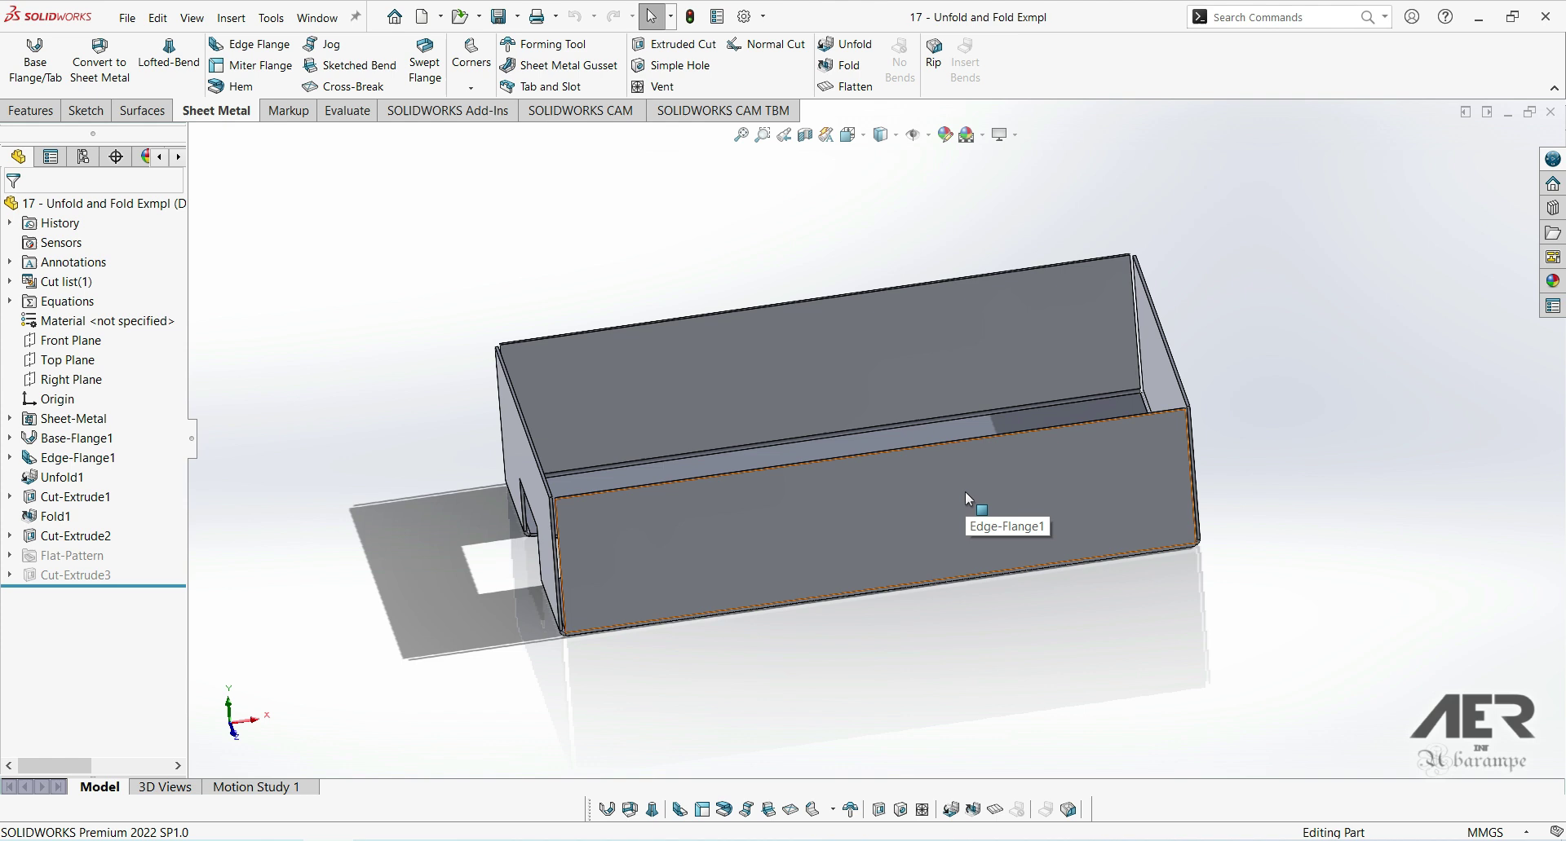
middle_click_drag(624, 566, 678, 579)
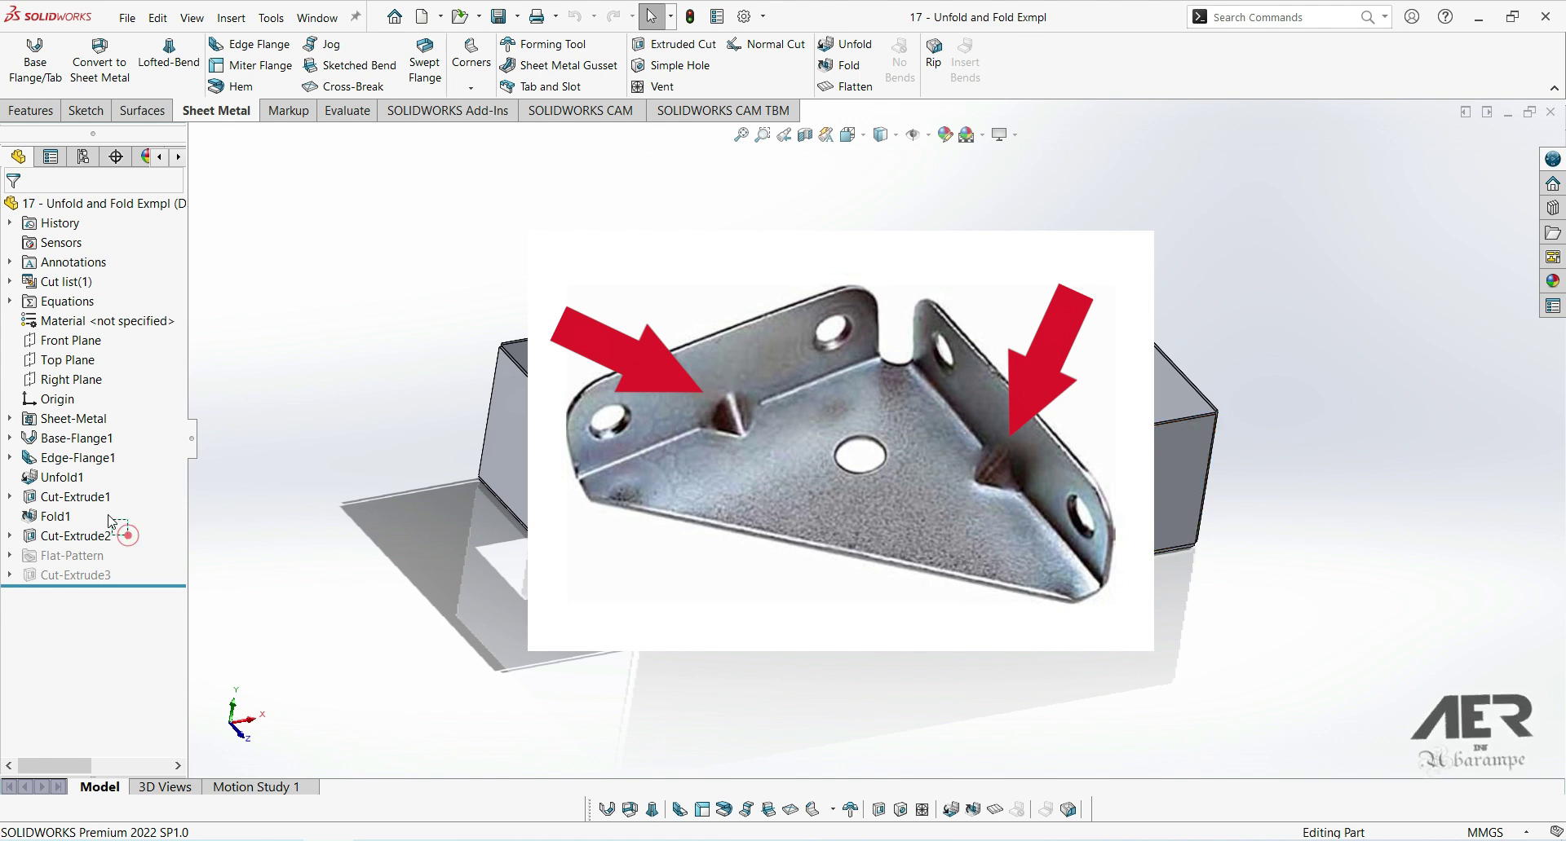
- Delete Edge-Flange1, Cut-Extrude1 and Cut-Extrude2 together with the dependent Unfold1 and Fold1 features
left_click_drag(109, 516, 64, 456)
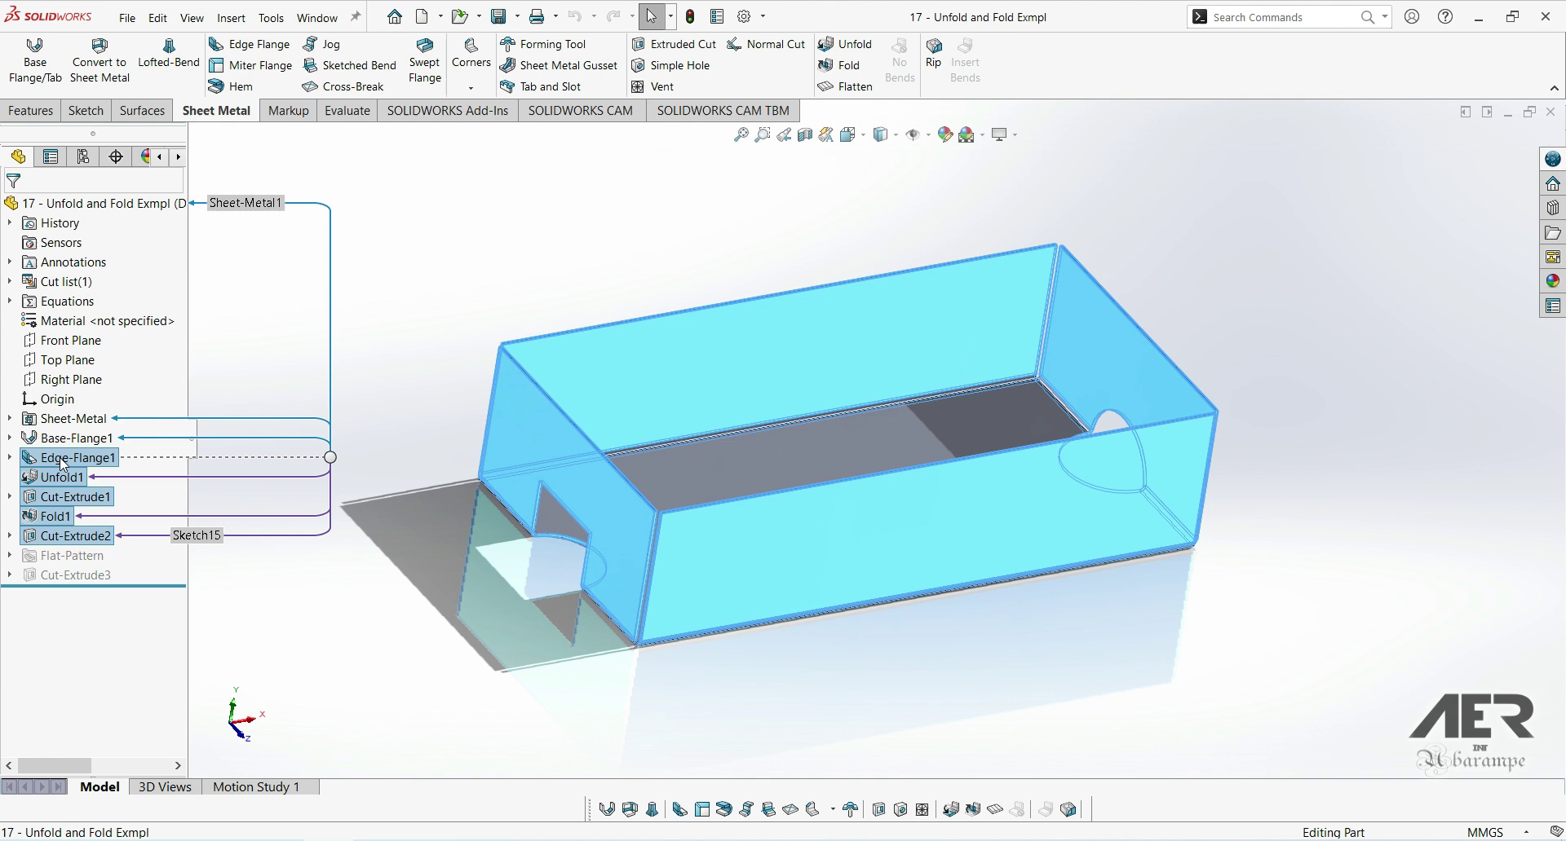
key("Delete")
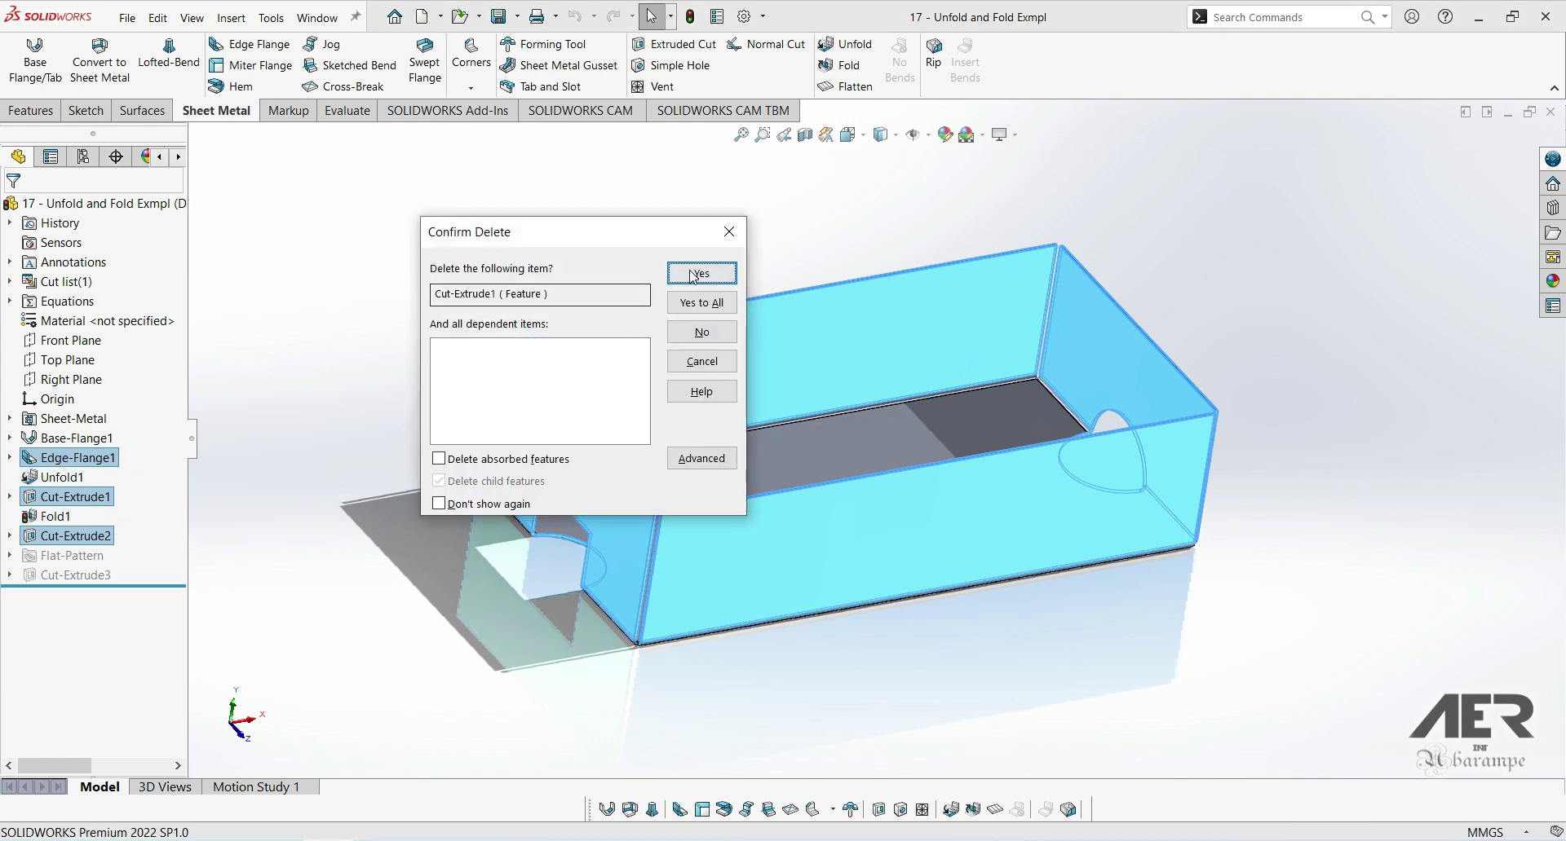
left_click(694, 275)
left_click(687, 267)
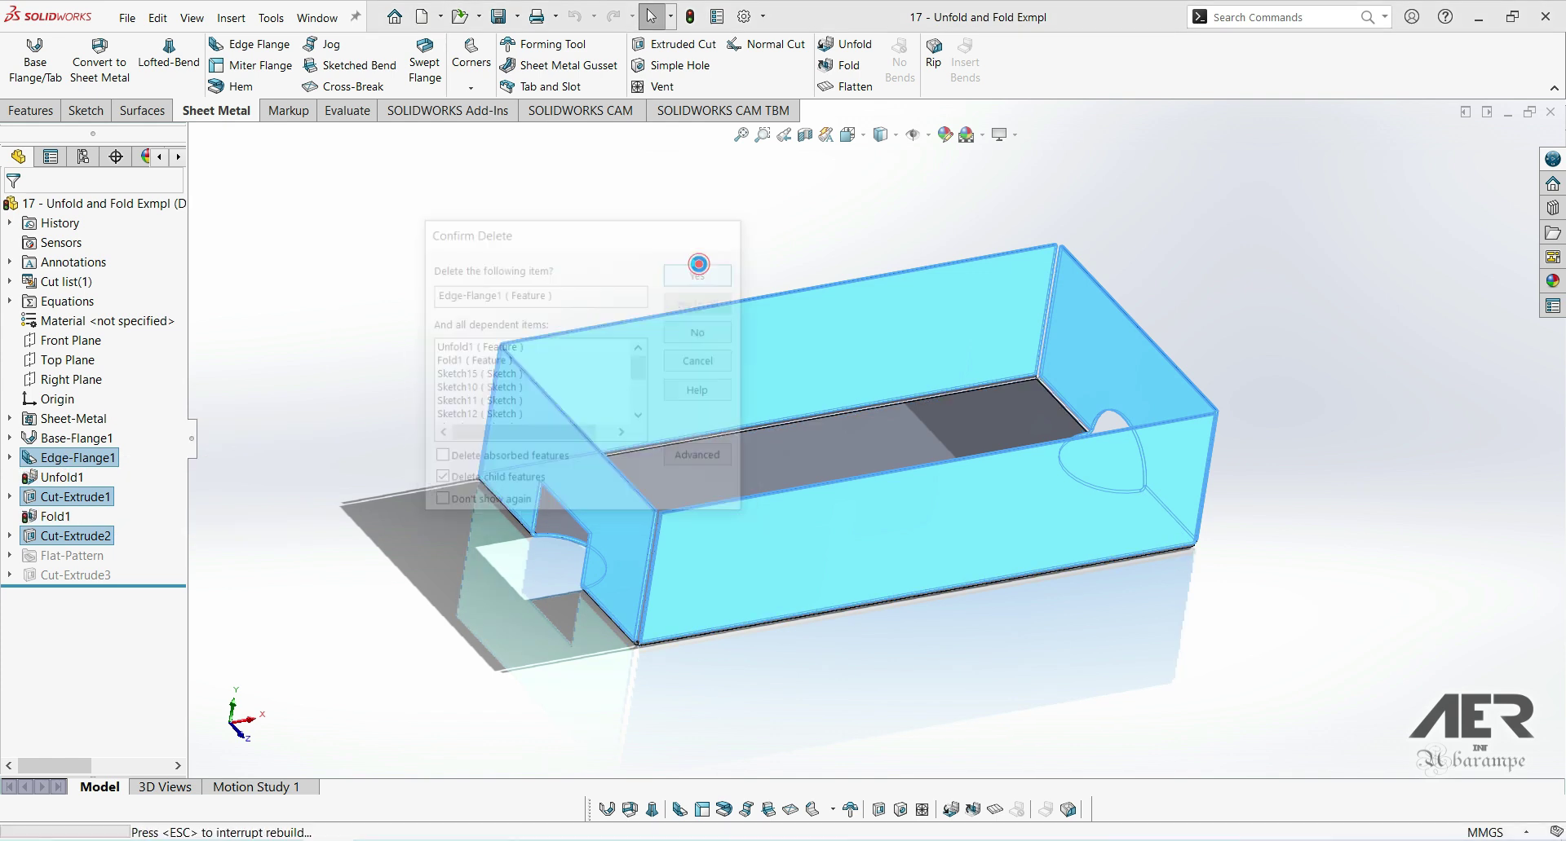
- Delete the leftover circle sketches and Cut-Extrude3 so that only the base flange plate remains
left_click(82, 459)
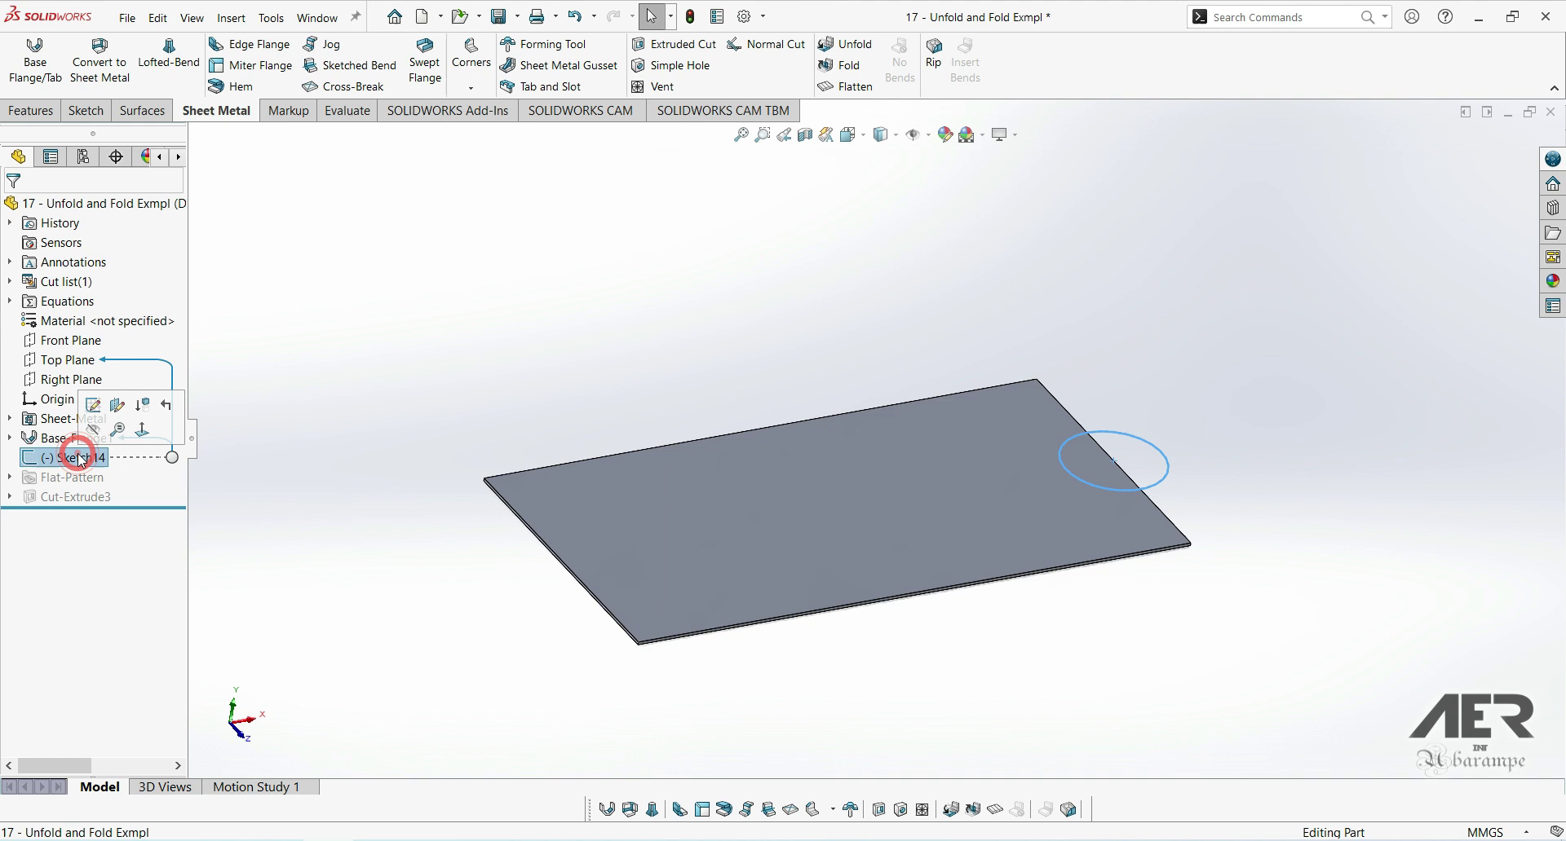
key("Delete")
key("Return")
left_click(98, 481)
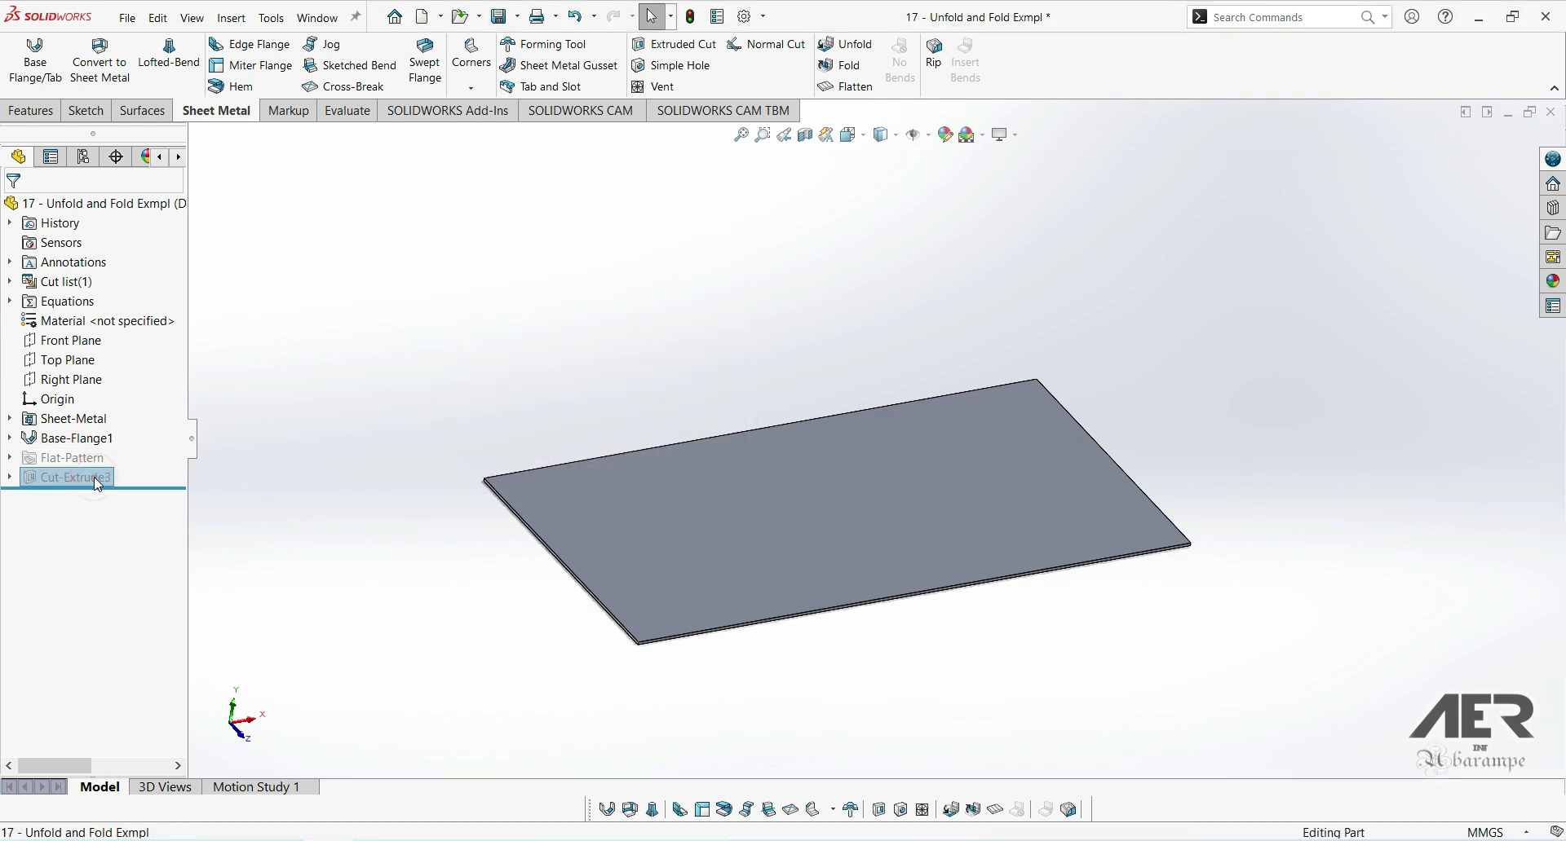
key("Delete")
key("Return")
left_click(97, 481)
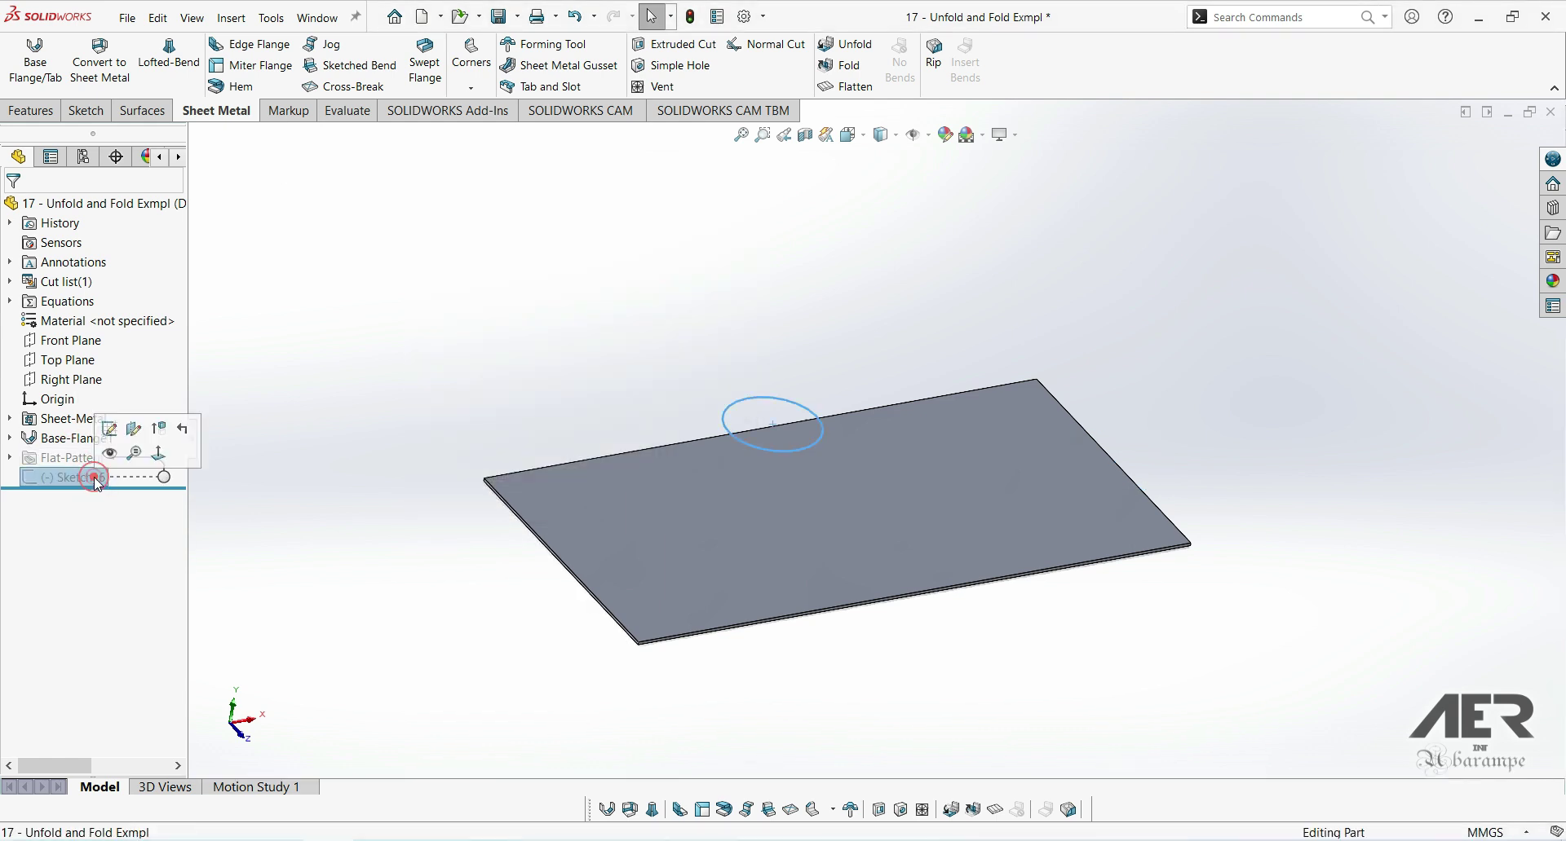
key("Delete")
key("Return")
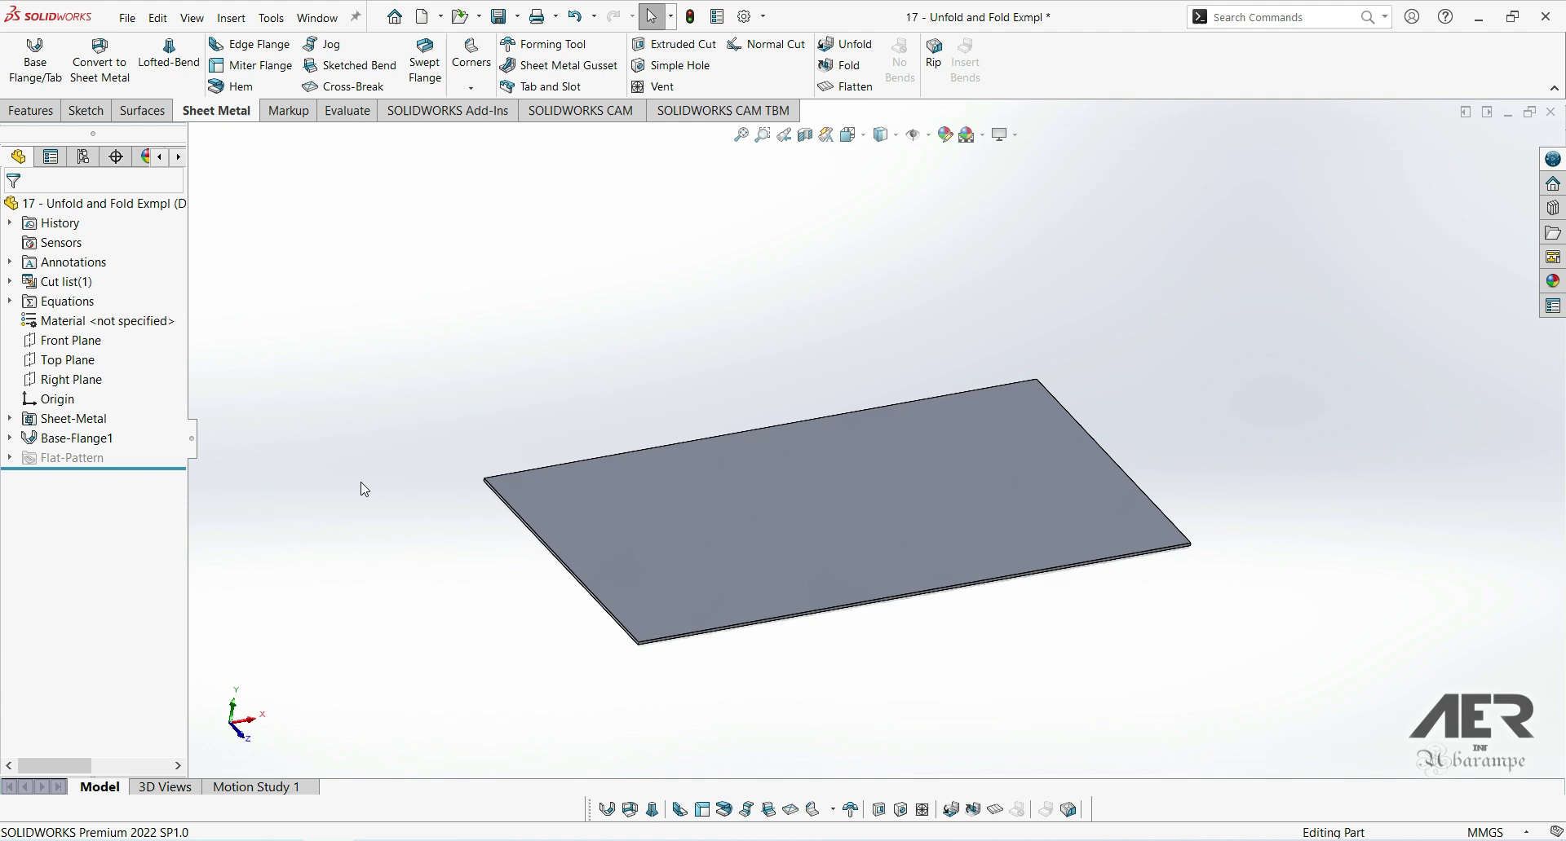
- Add a 50 mm, 90-degree edge flange along the short edge at the plate's far end
mouse_move(593, 410)
middle_mouse_down()
mouse_move(608, 430)
mouse_move(588, 416)
middle_mouse_up()
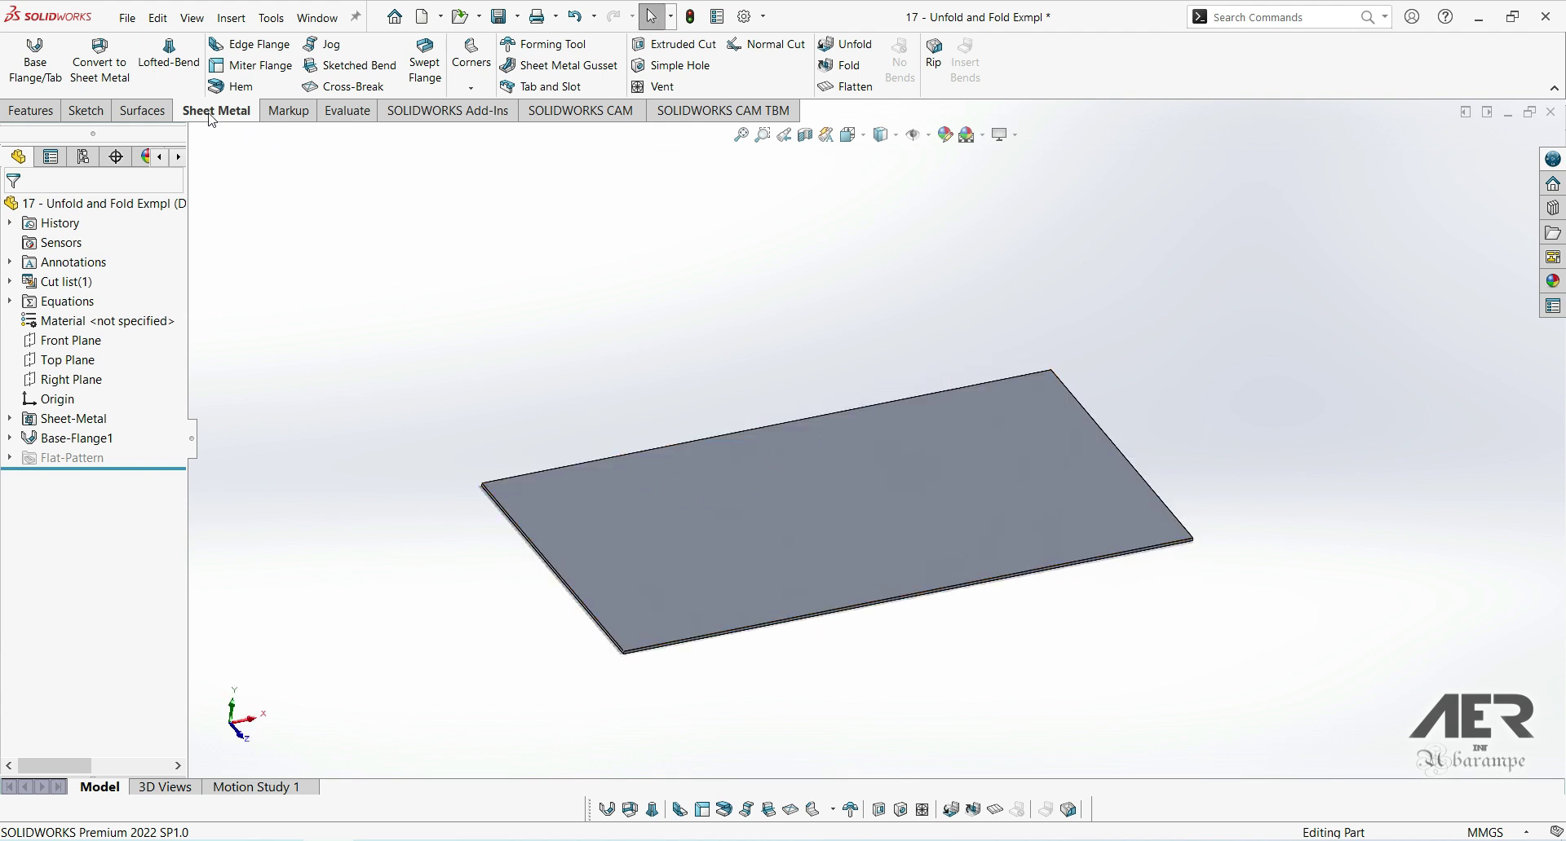
left_click(270, 52)
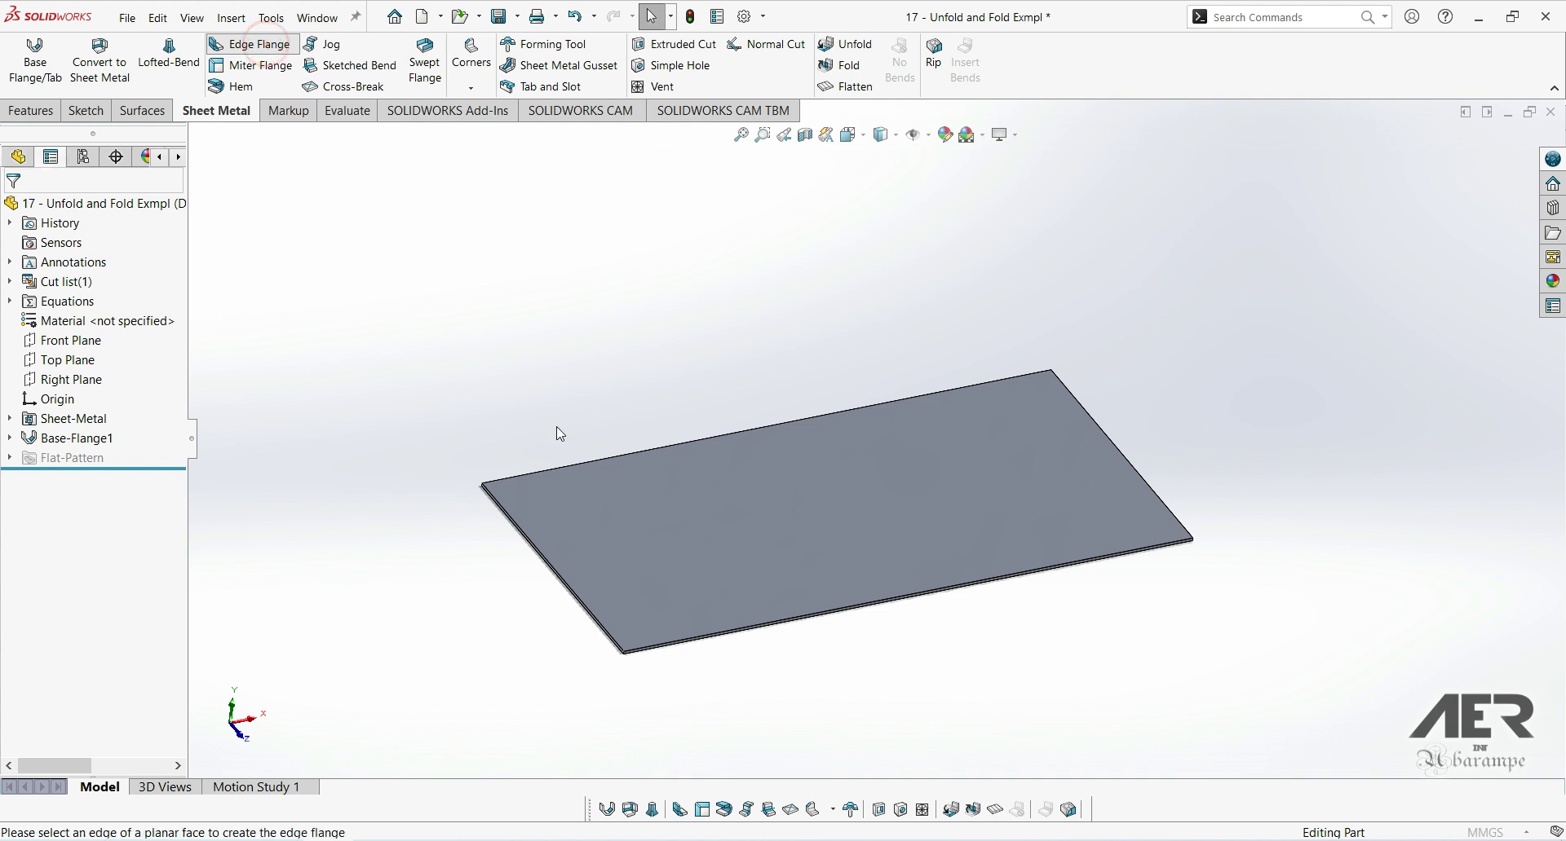
left_click(1114, 447)
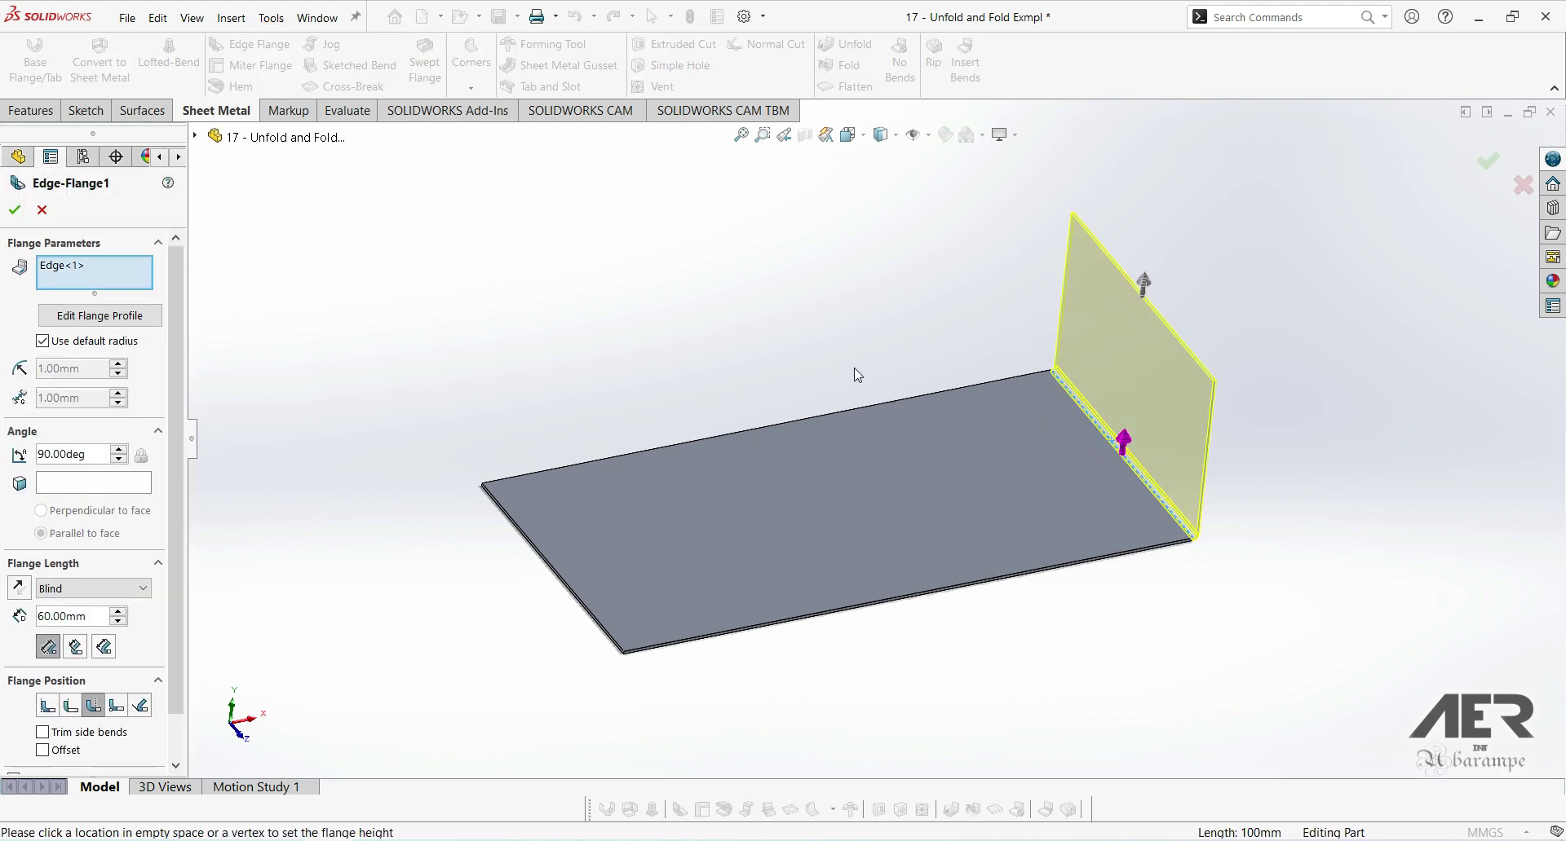
double_click(69, 617)
type("50")
key("Return")
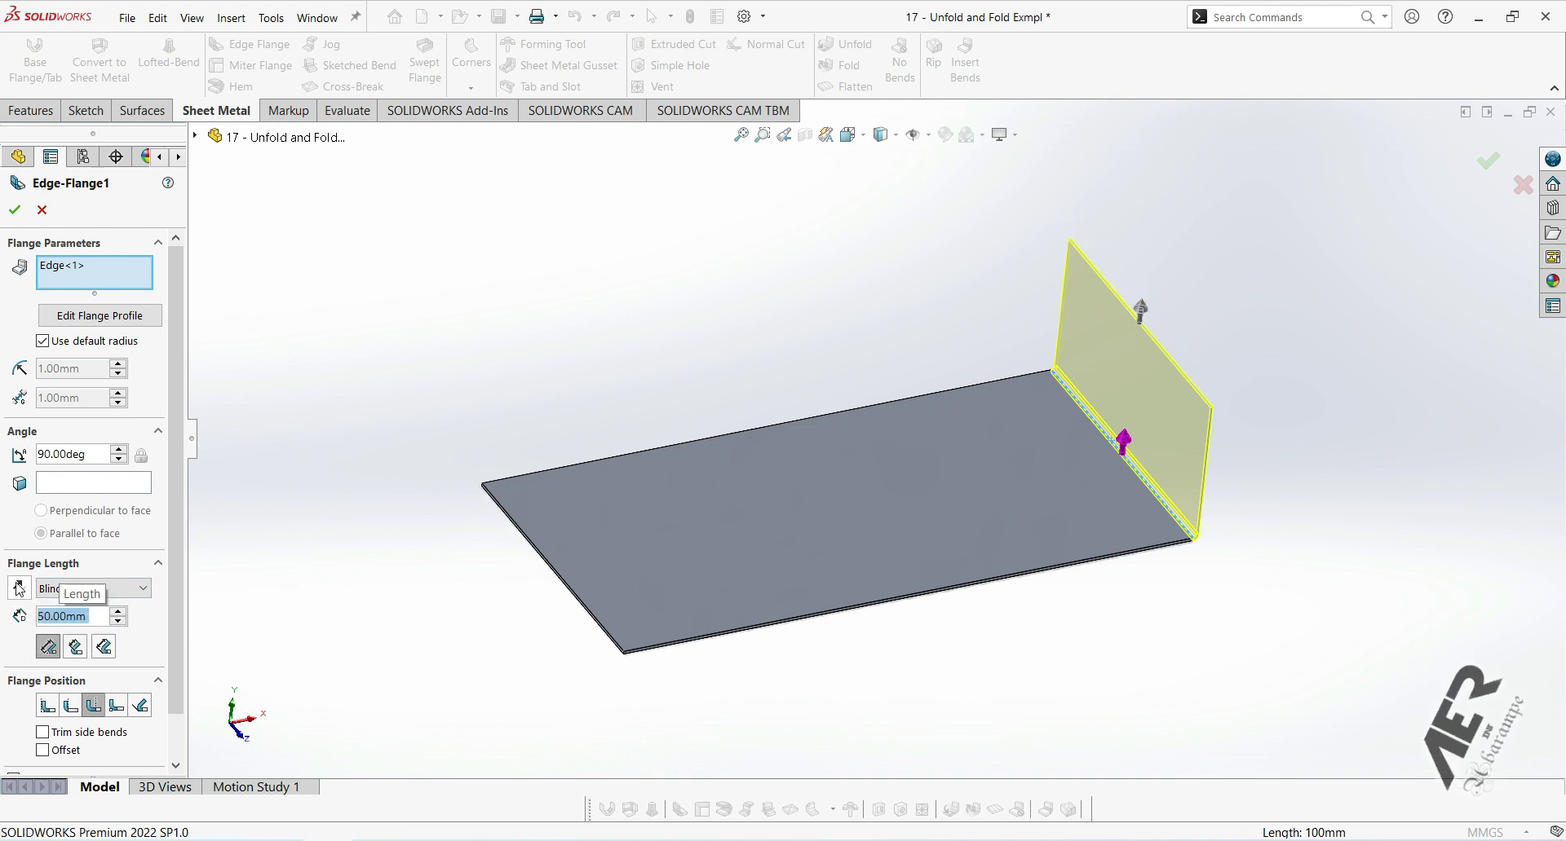
left_click(15, 209)
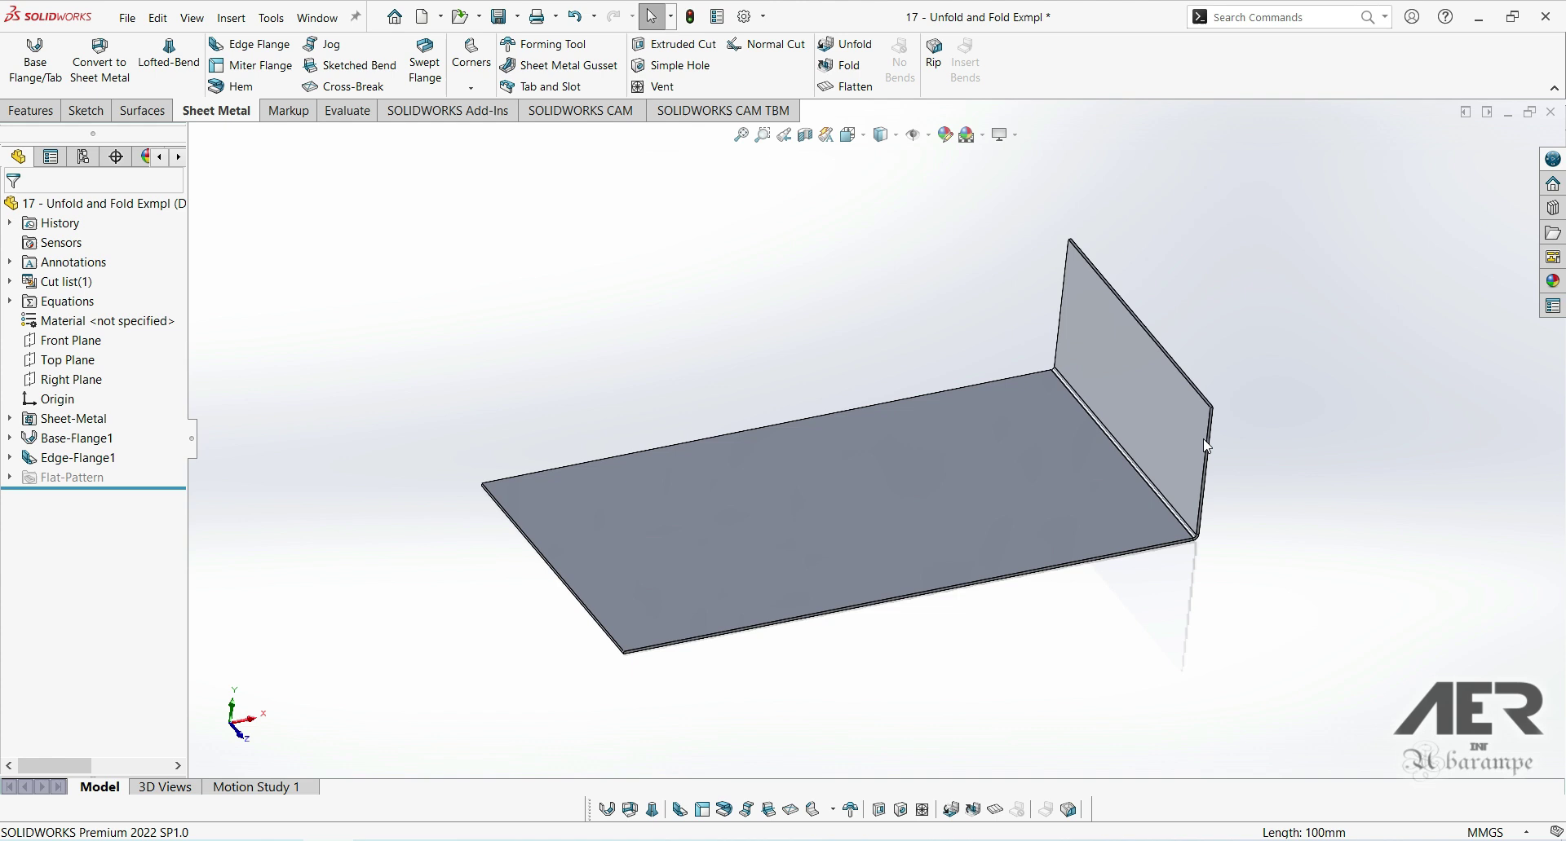
- Start a Sheet Metal Gusset with the inner bend face between plate and flange as the supporting face
middle_click_drag(1173, 427, 1038, 454, "ctrl")
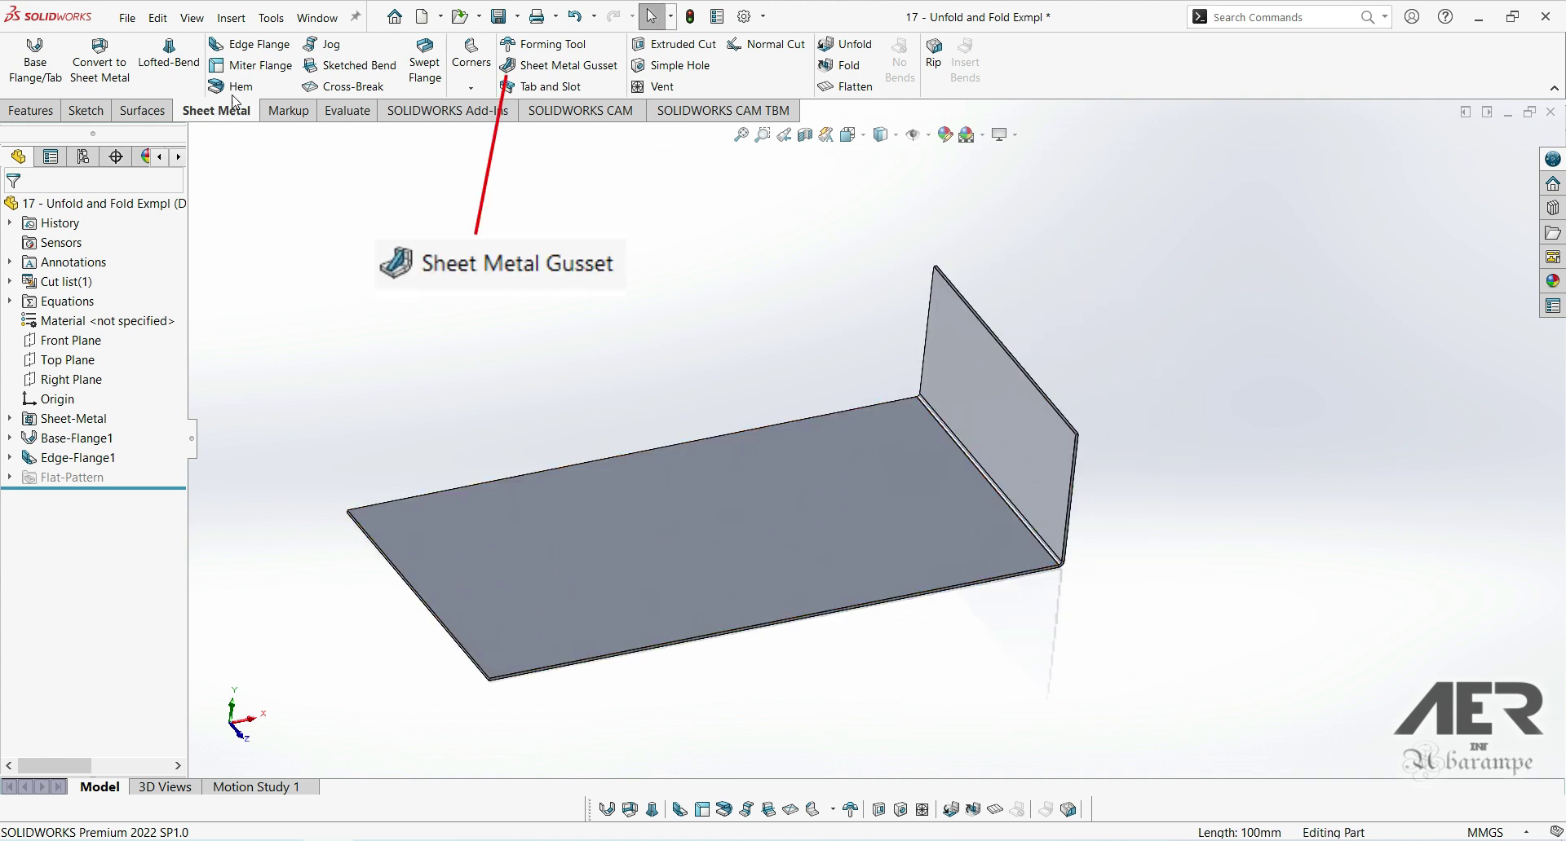
left_click(551, 65)
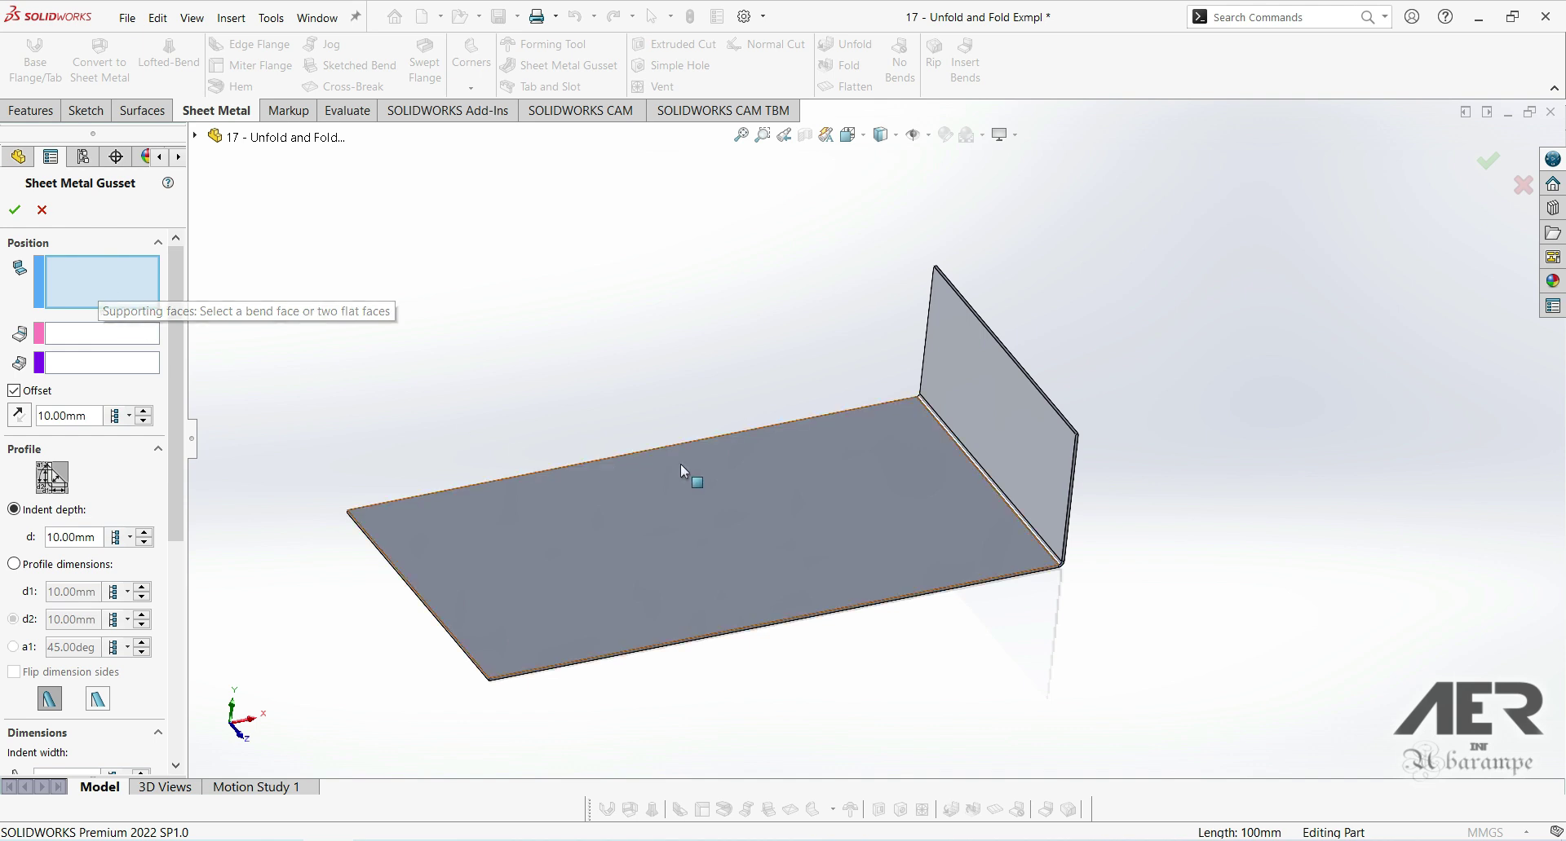
scroll(976, 448, "down", 5)
scroll(990, 501, "down", 3)
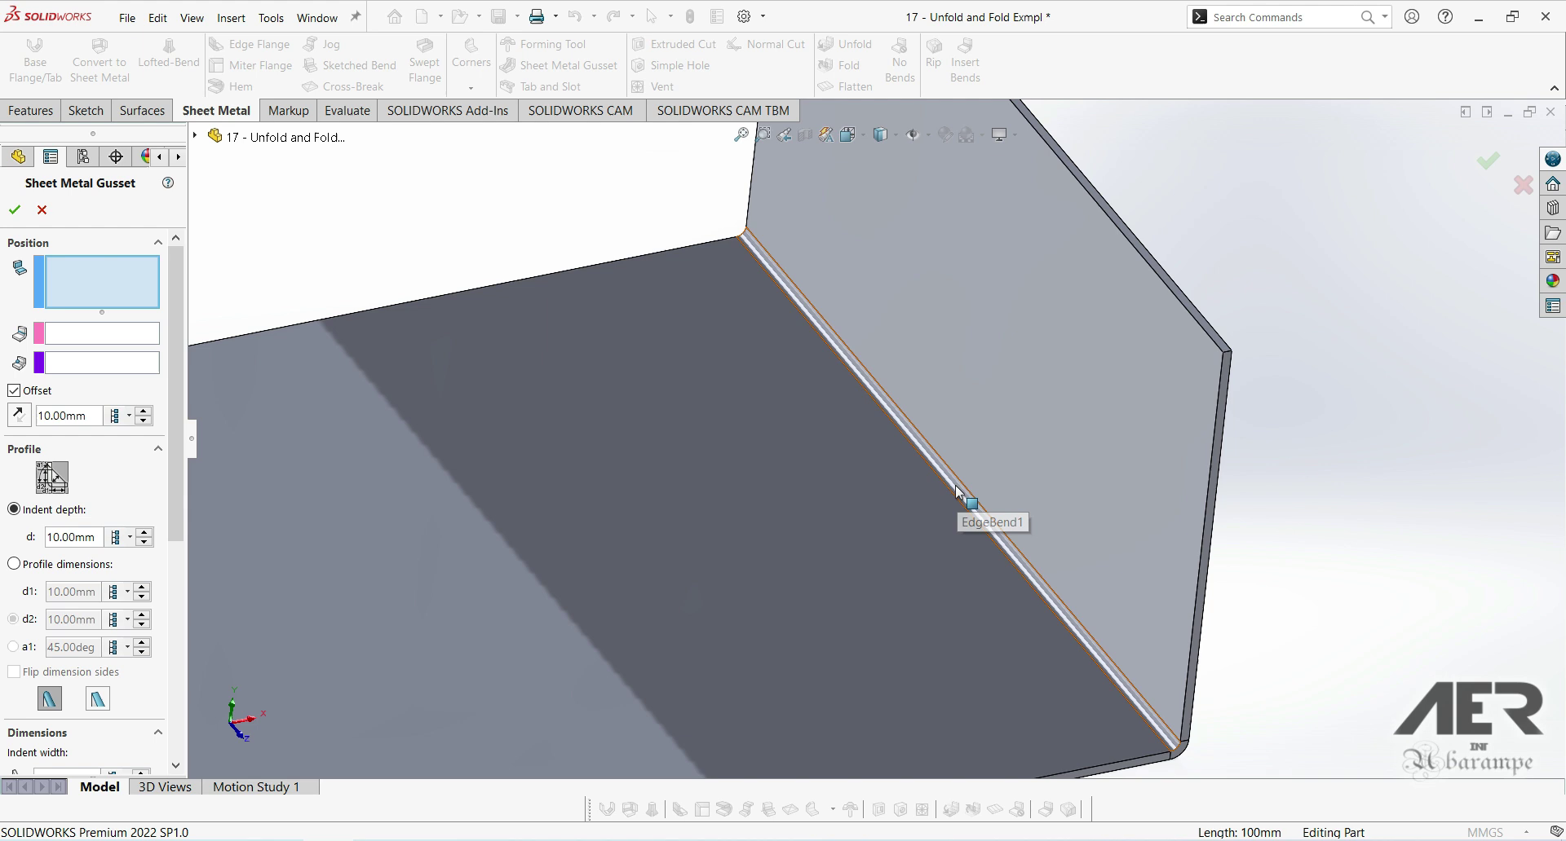
left_click(956, 486)
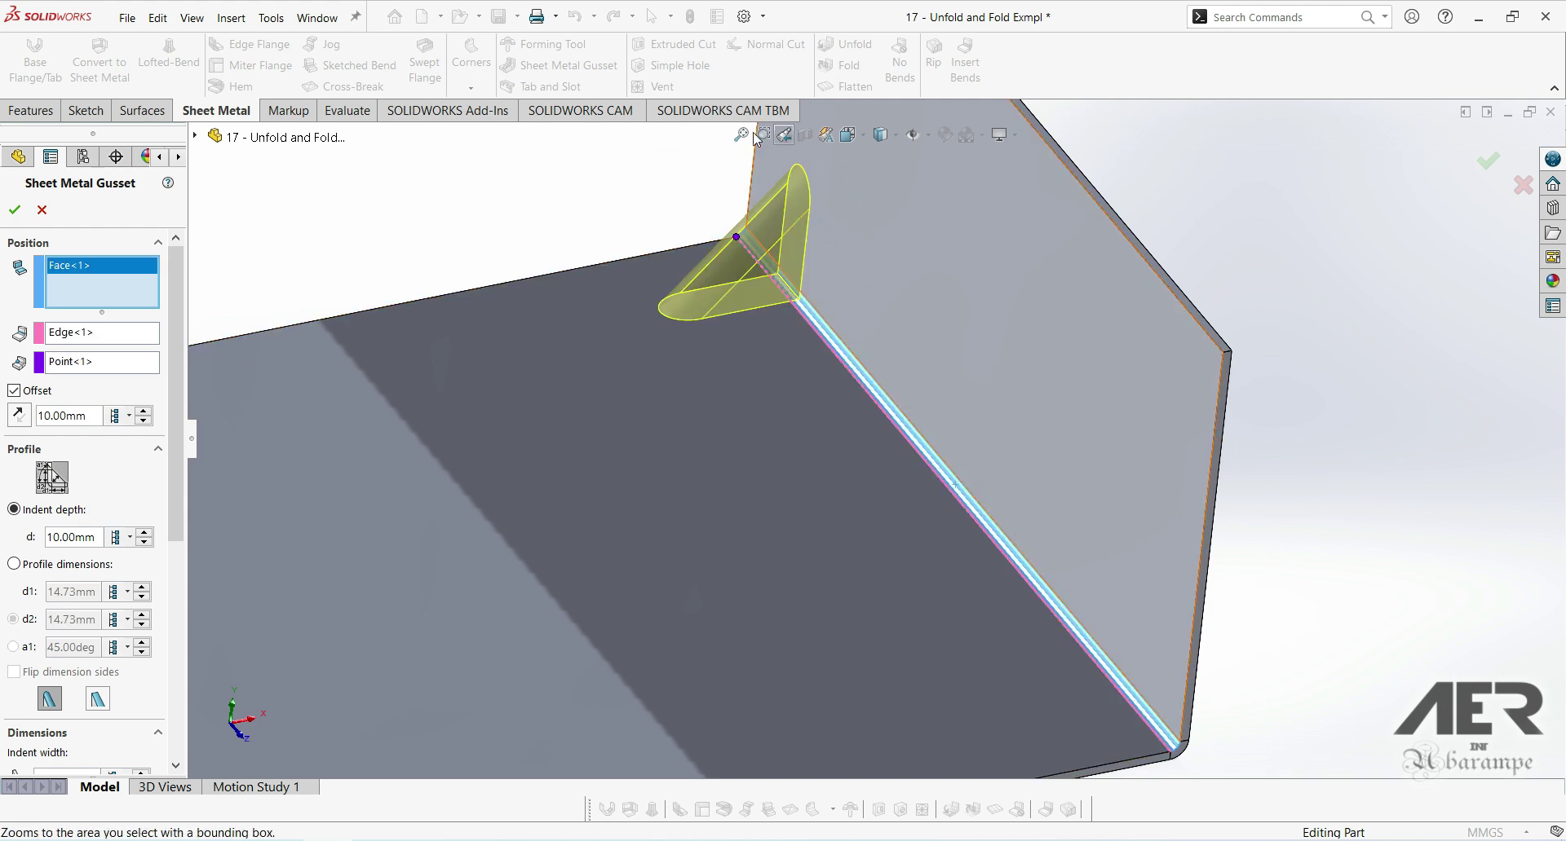
- Replace the gusset's supporting bend face with the inner flat faces of the flange and the plate
scroll(893, 423, "up", 1)
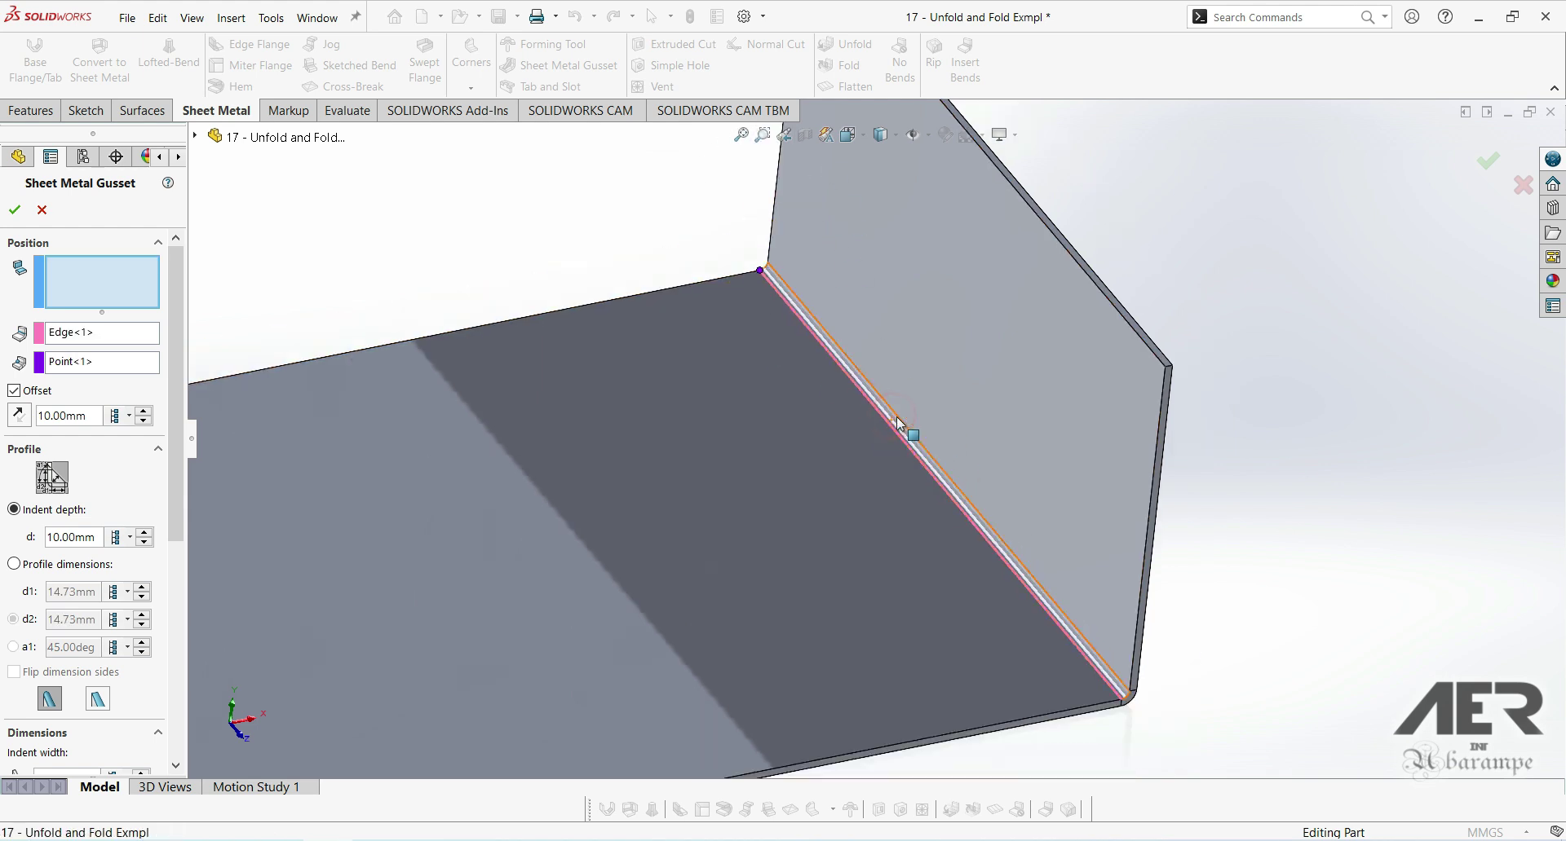
left_click(942, 301)
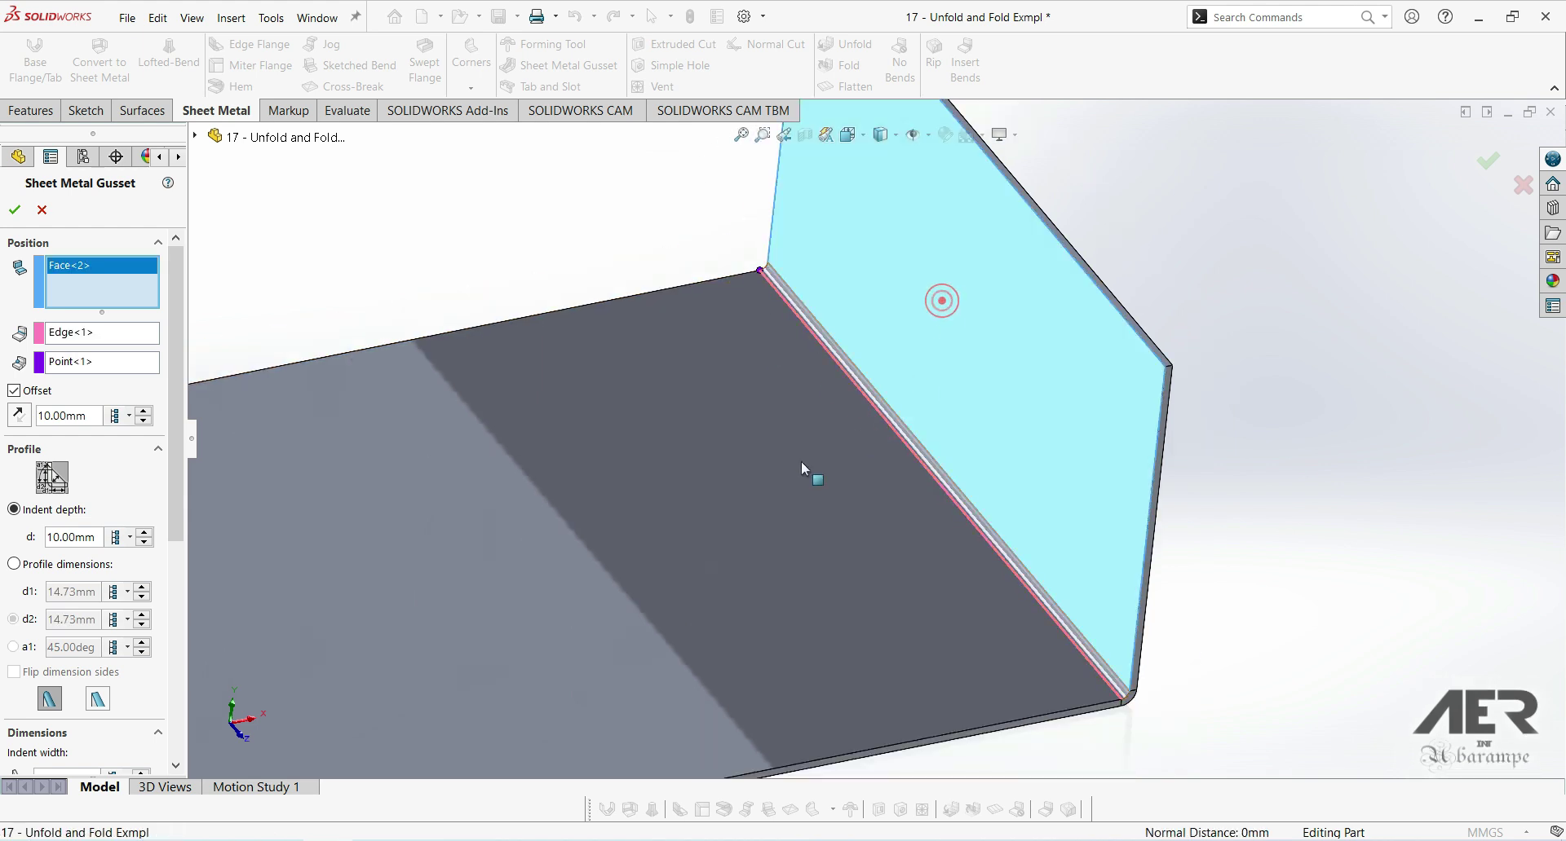
left_click(747, 484)
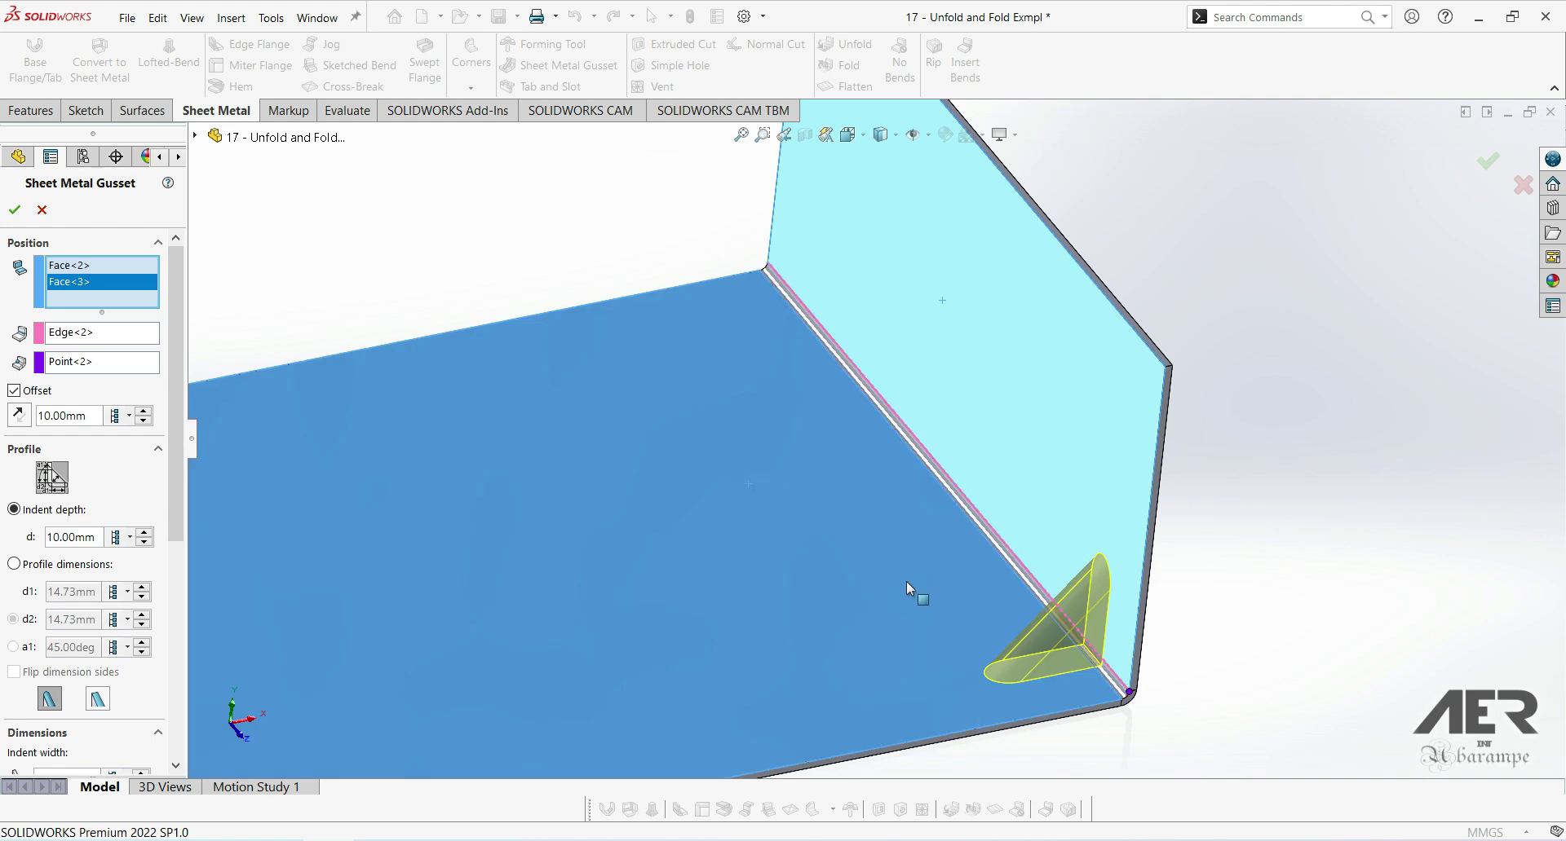
- Replace the gusset's supporting faces with the outer flat faces of the flange and the plate
left_click(760, 610)
left_click(970, 370)
middle_click_drag(992, 545, 1052, 485)
left_click(1111, 434)
left_click(1106, 661)
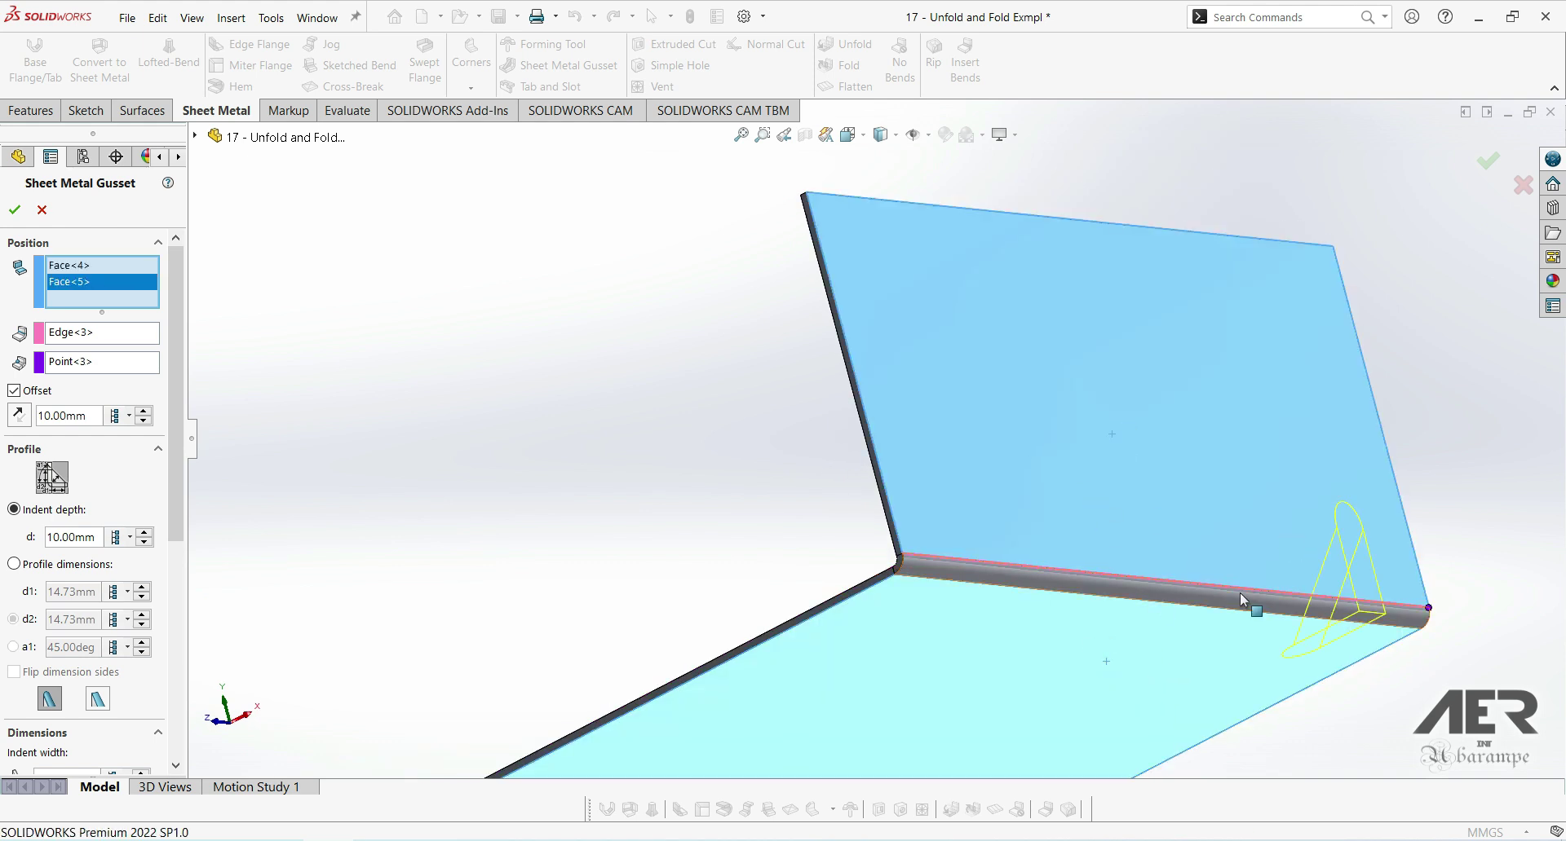
middle_click_drag(1240, 593, 1105, 479)
middle_click_drag(1261, 661, 1386, 707)
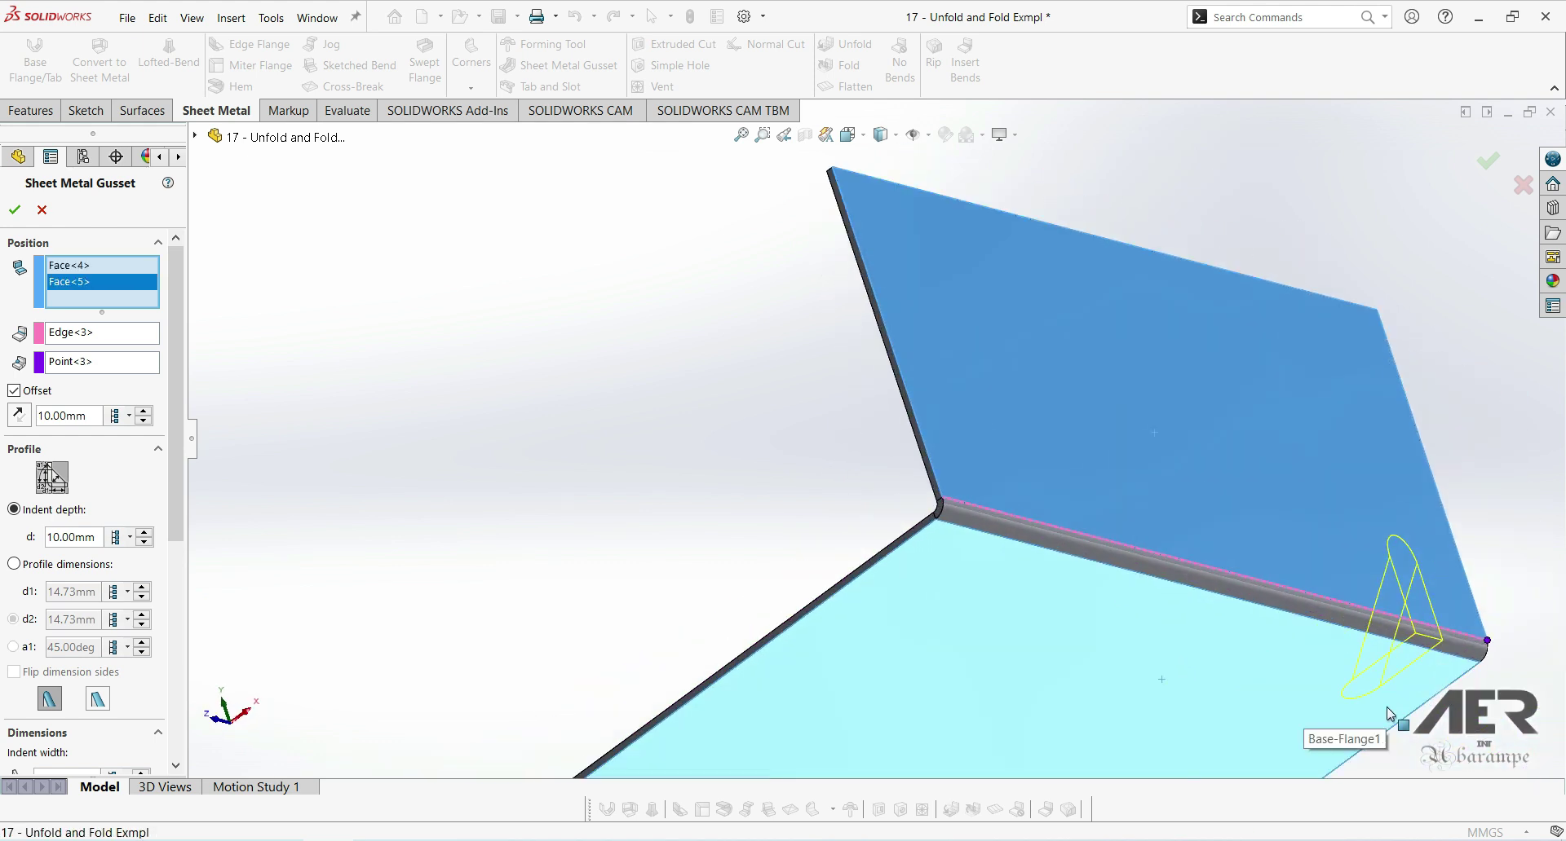
left_click(1161, 679)
middle_click_drag(1161, 679, 873, 559)
left_click(970, 575)
middle_click_drag(975, 548, 1175, 507)
scroll(975, 498, "down", 3)
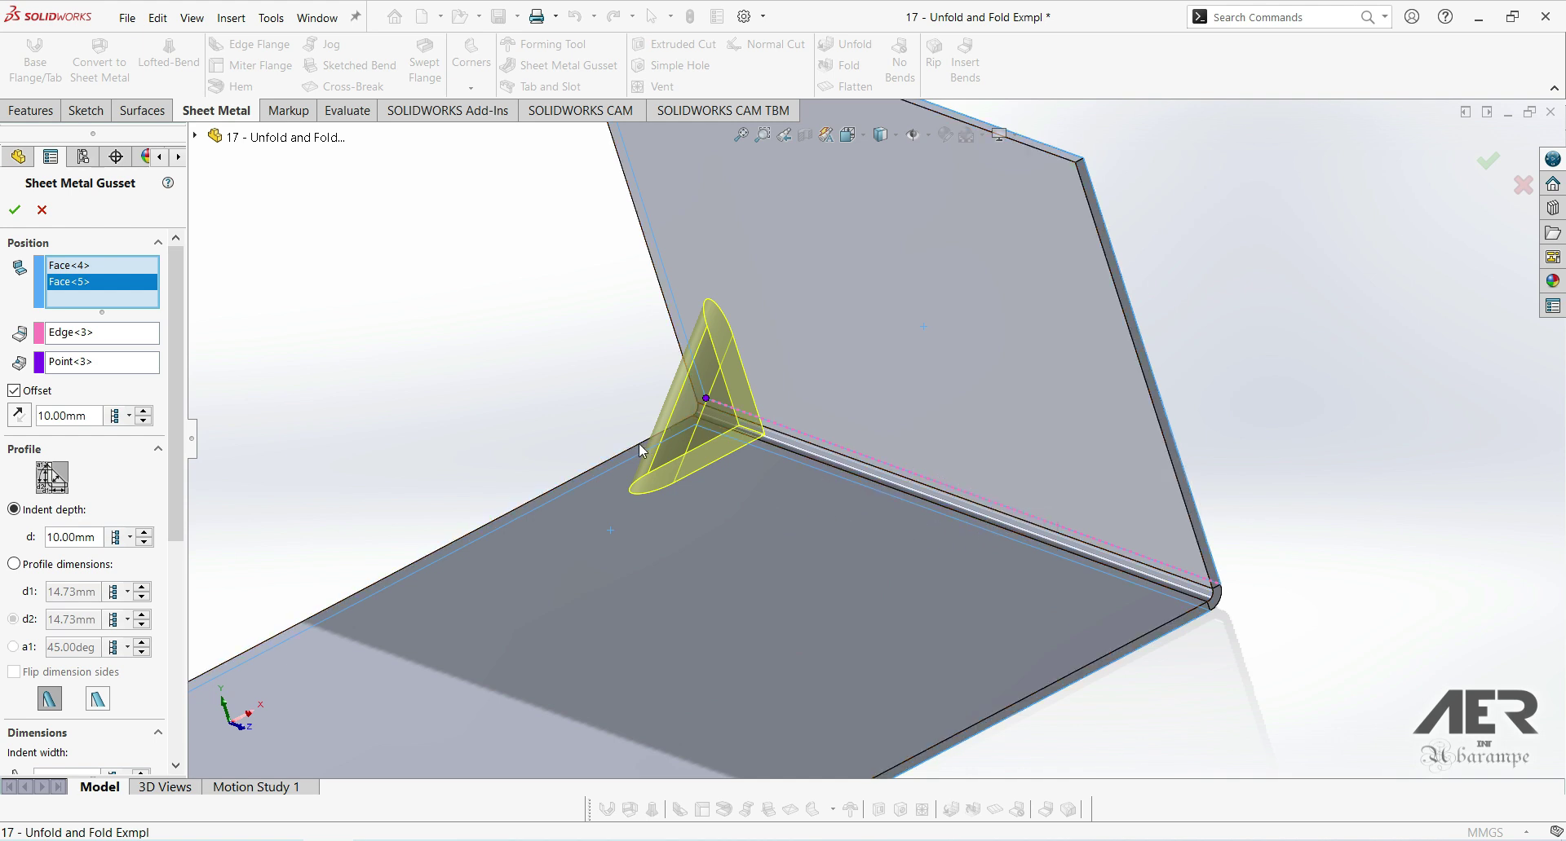
- Turn the gusset's offset from its reference point off and on again to compare both positions
left_click(89, 363)
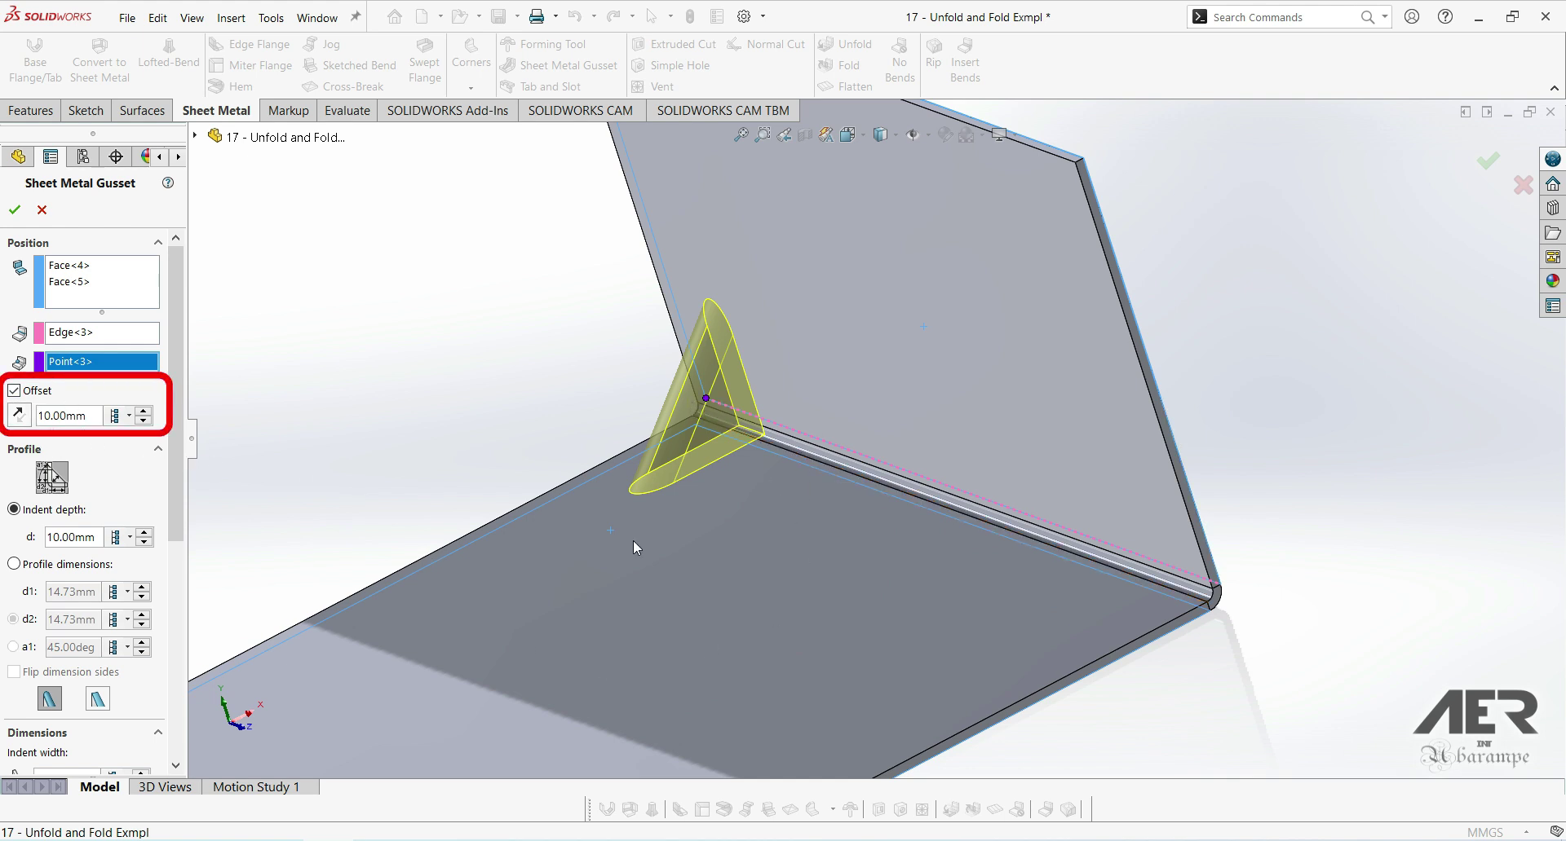
middle_click_drag(633, 539, 815, 483)
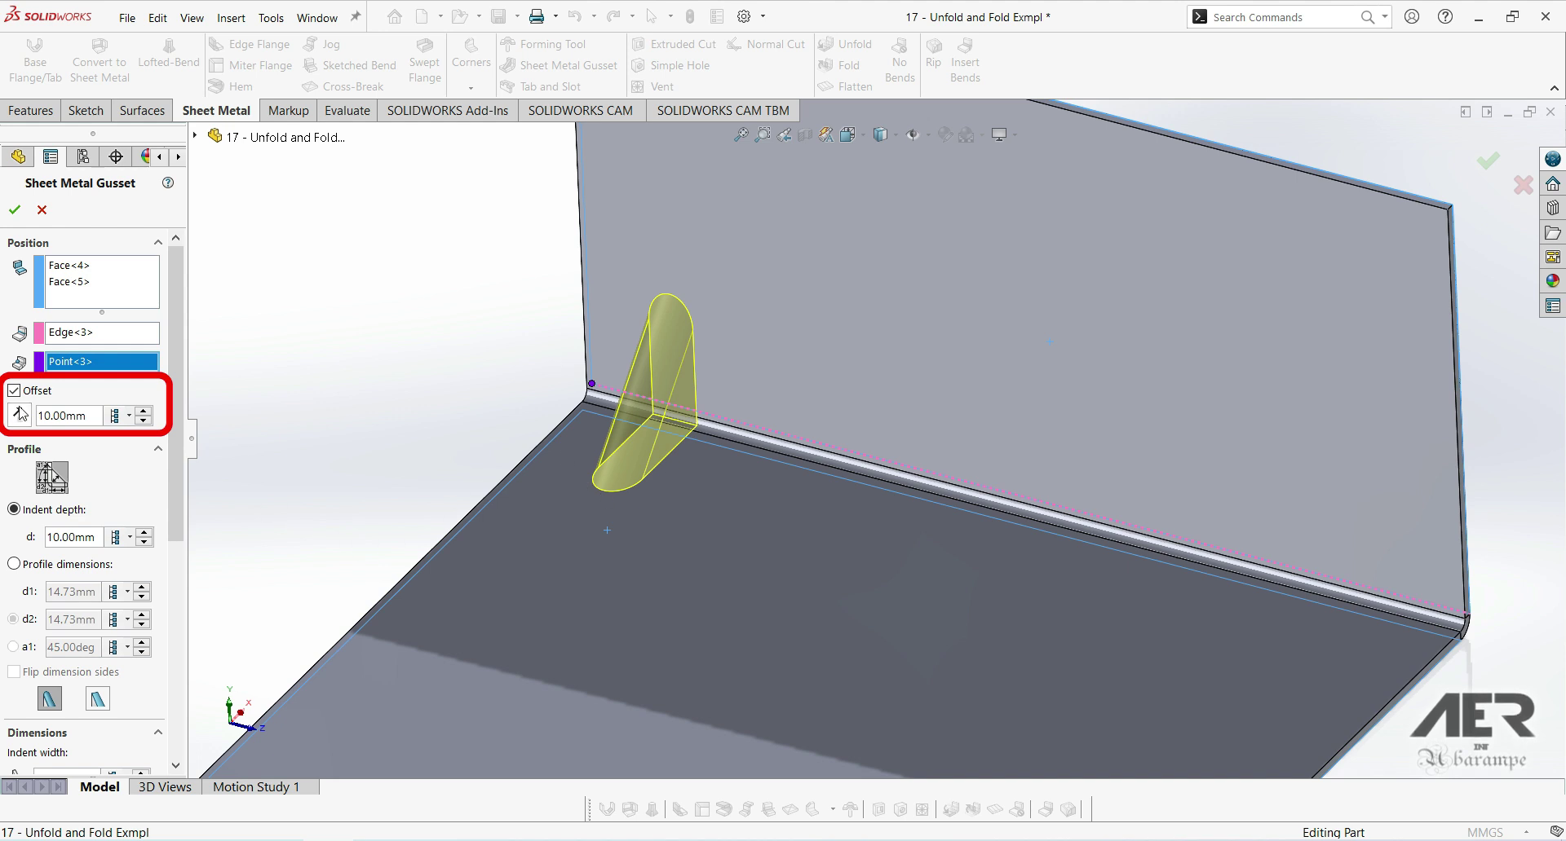
left_click(13, 391)
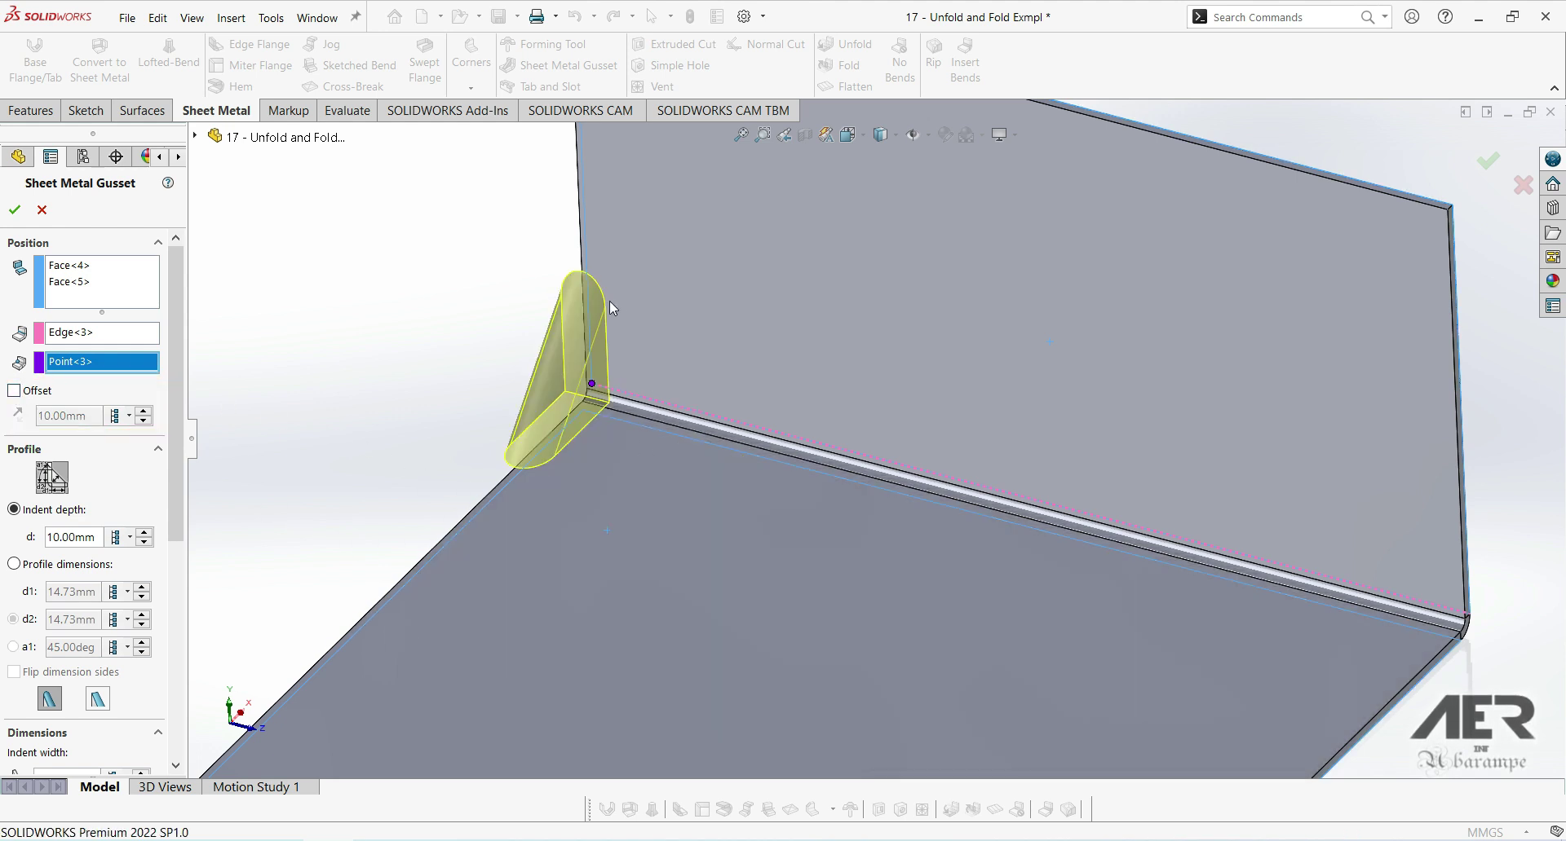
middle_click_drag(585, 400, 615, 413)
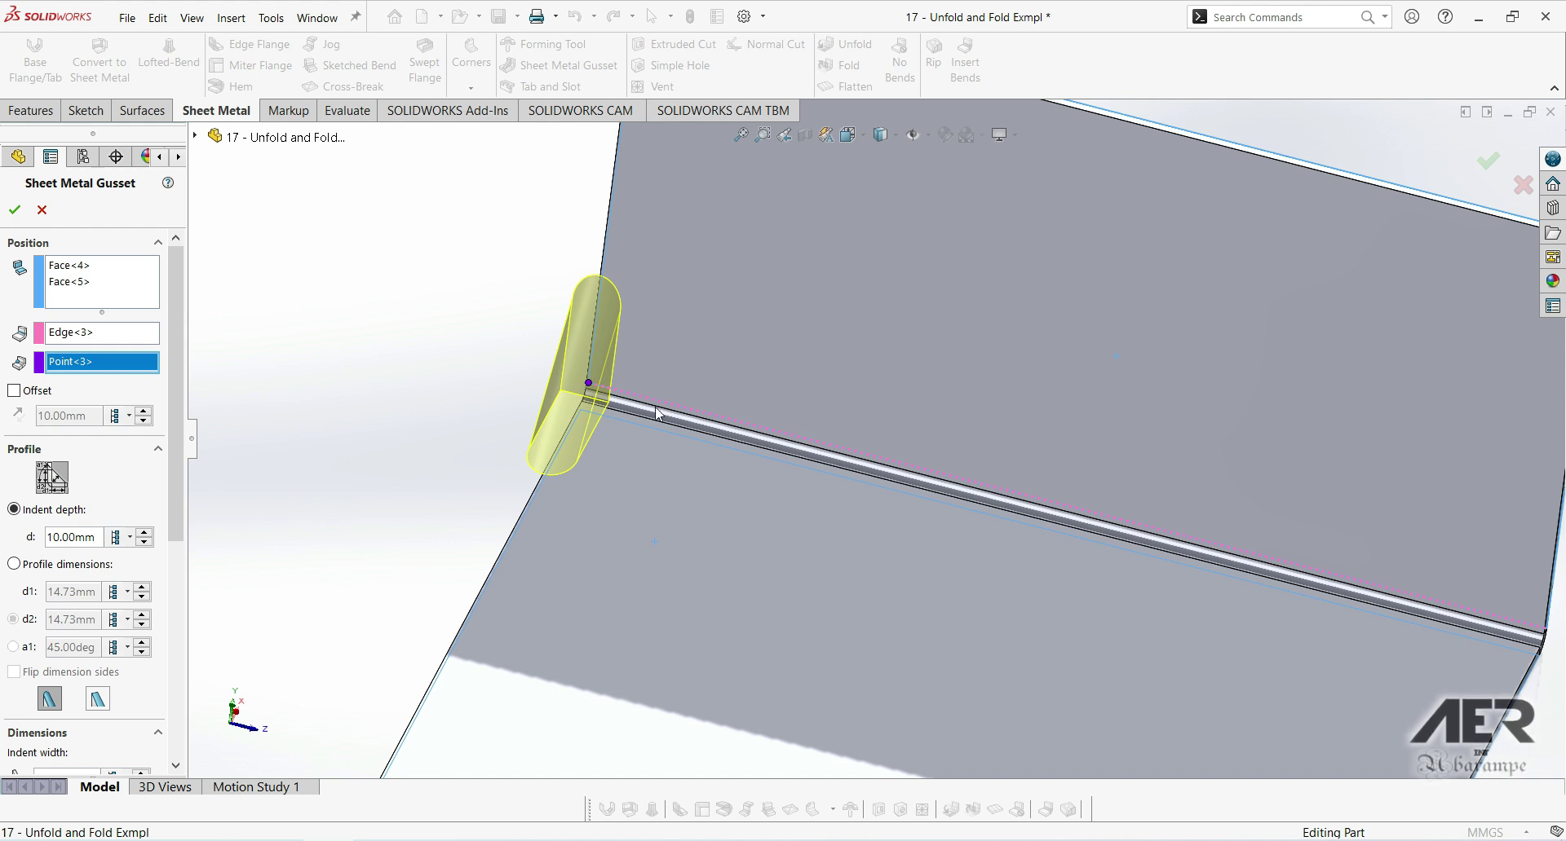
left_click(14, 391)
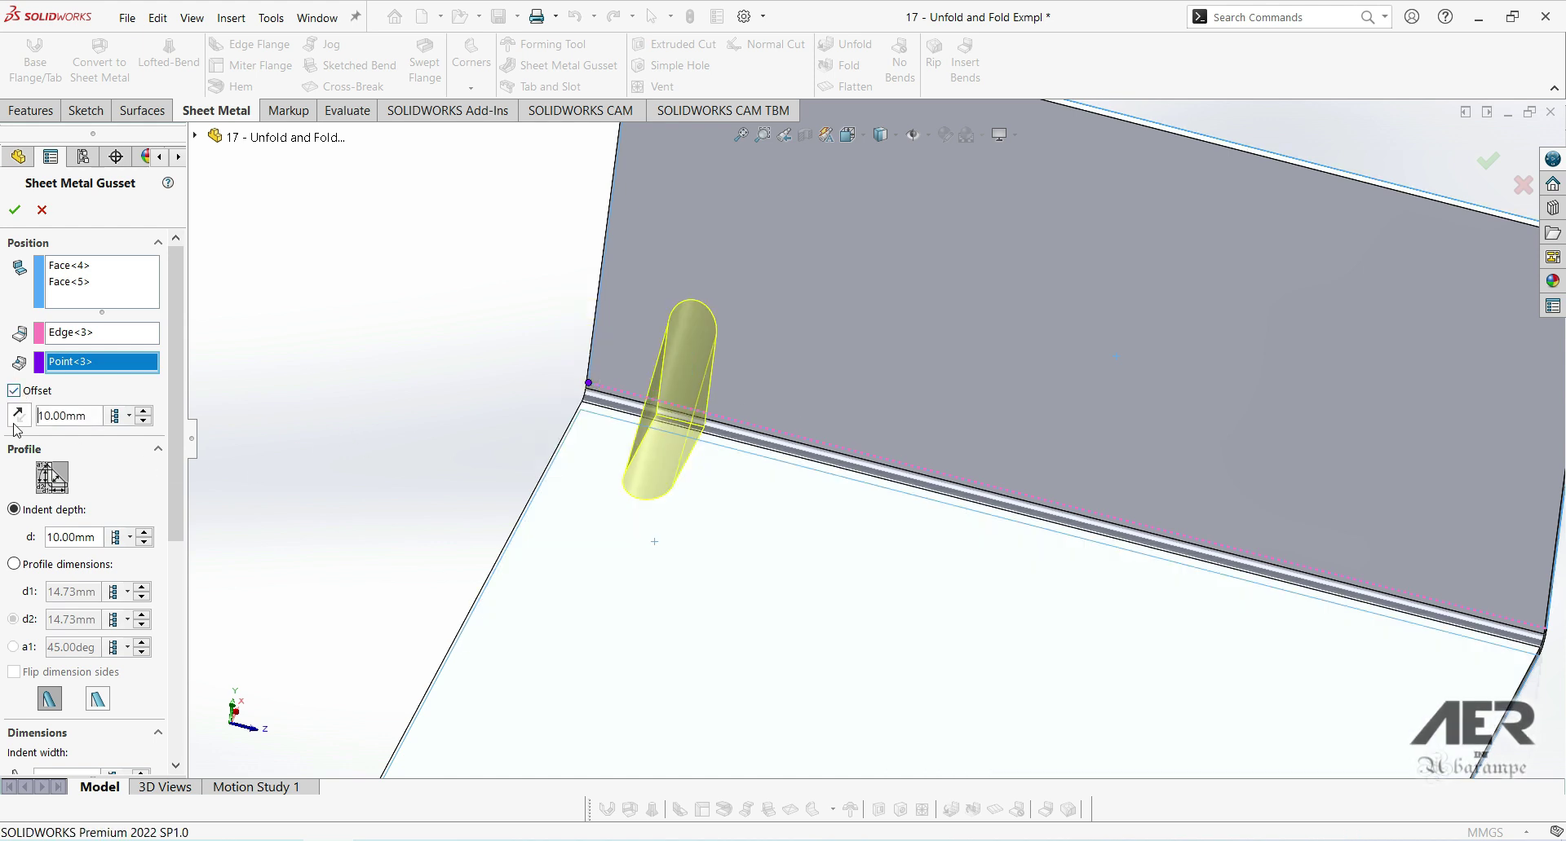
- Set the gusset's offset from the reference point to 40 mm
middle_click_drag(660, 496, 601, 432)
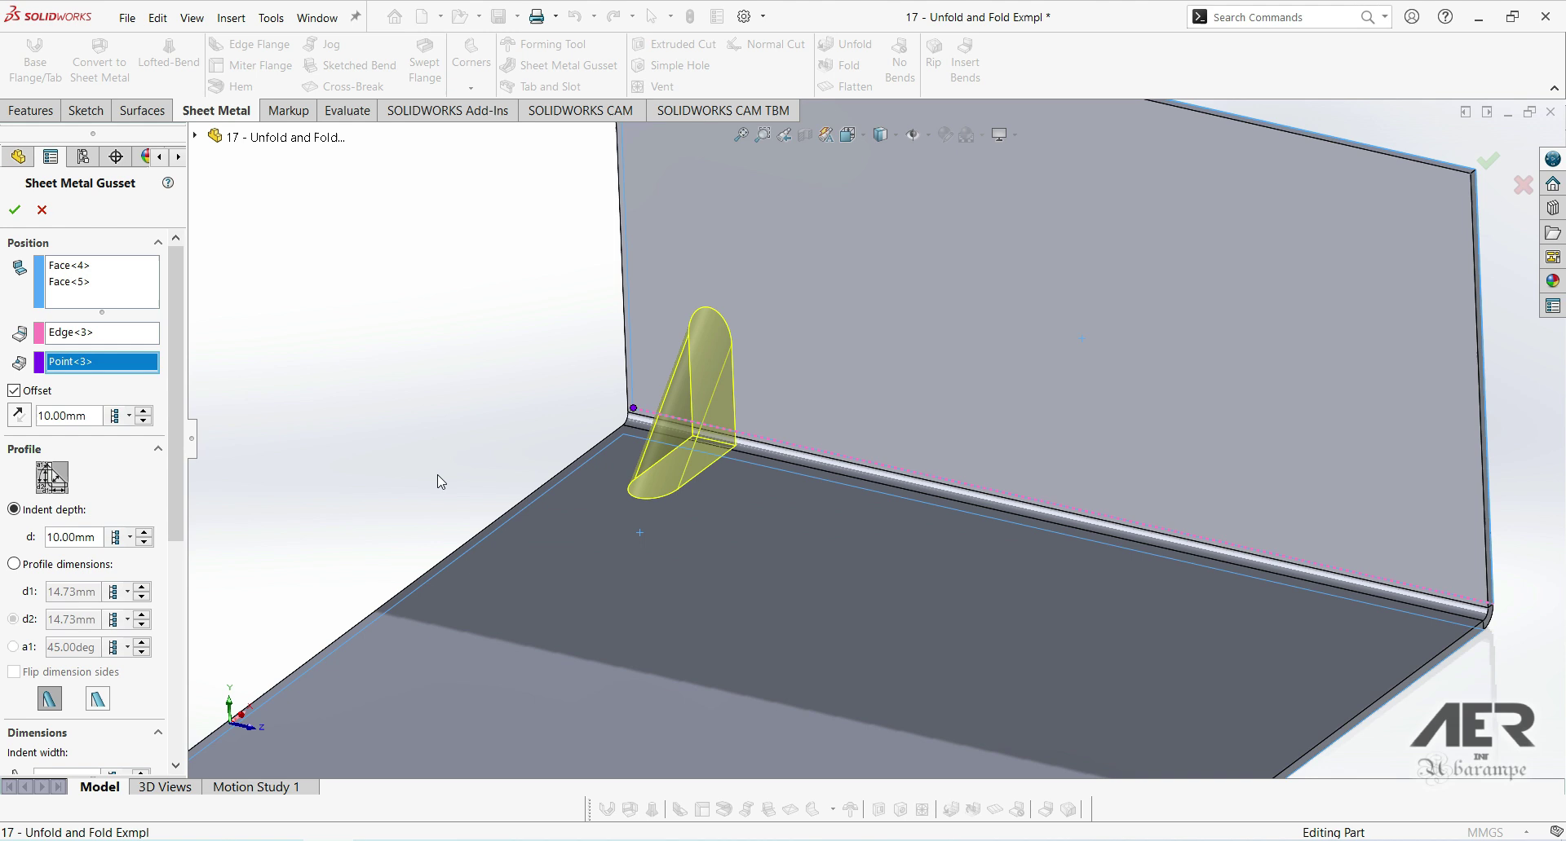
left_click(145, 411)
double_click(145, 411)
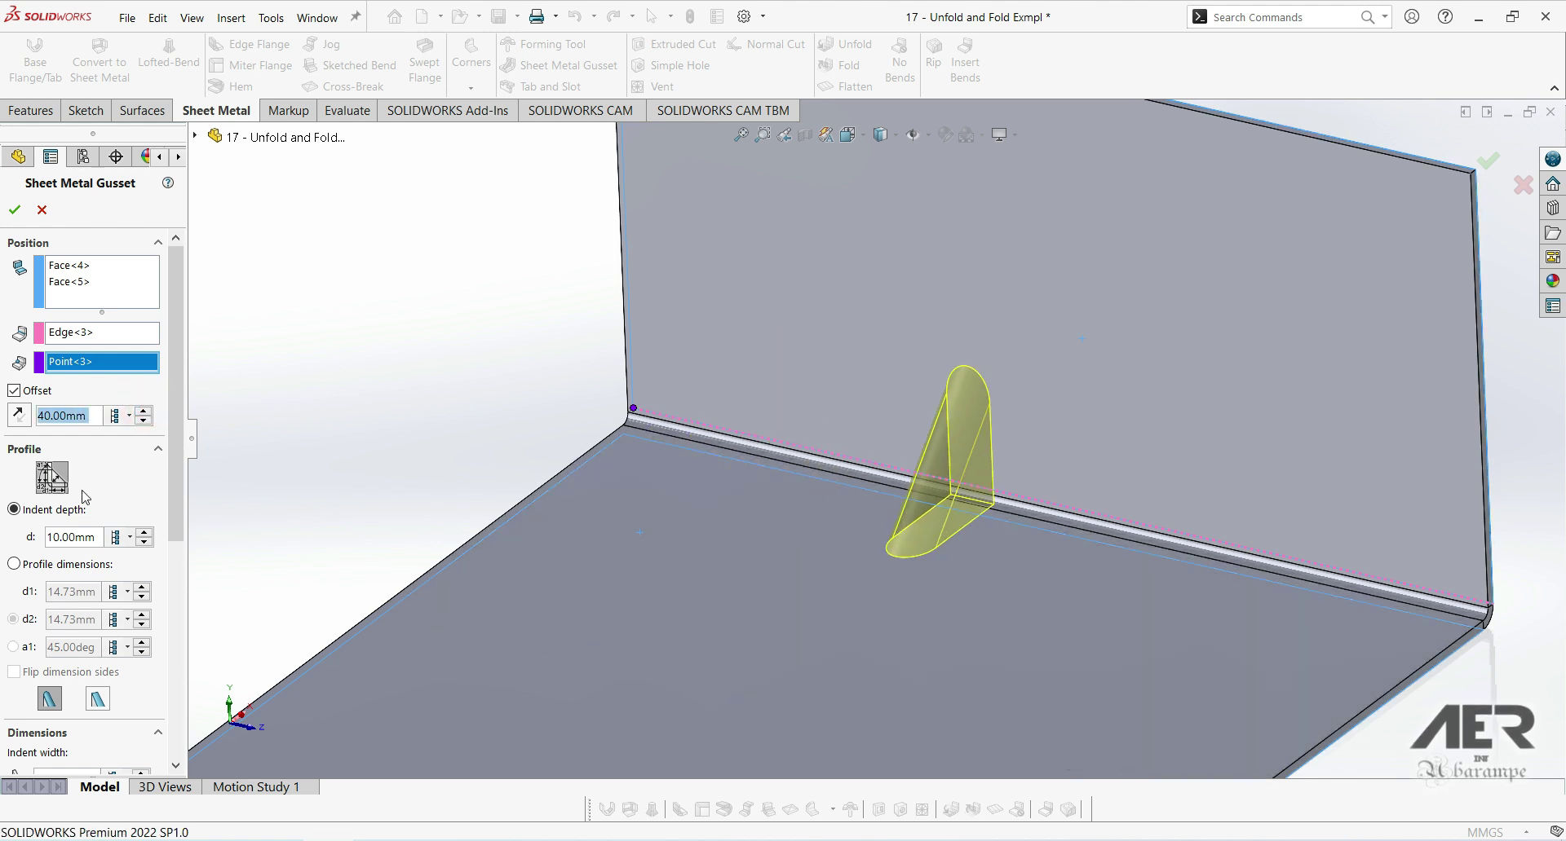
- Reverse the direction of the gusset's 40 mm offset and flip it back to compare both sides
left_click(18, 415)
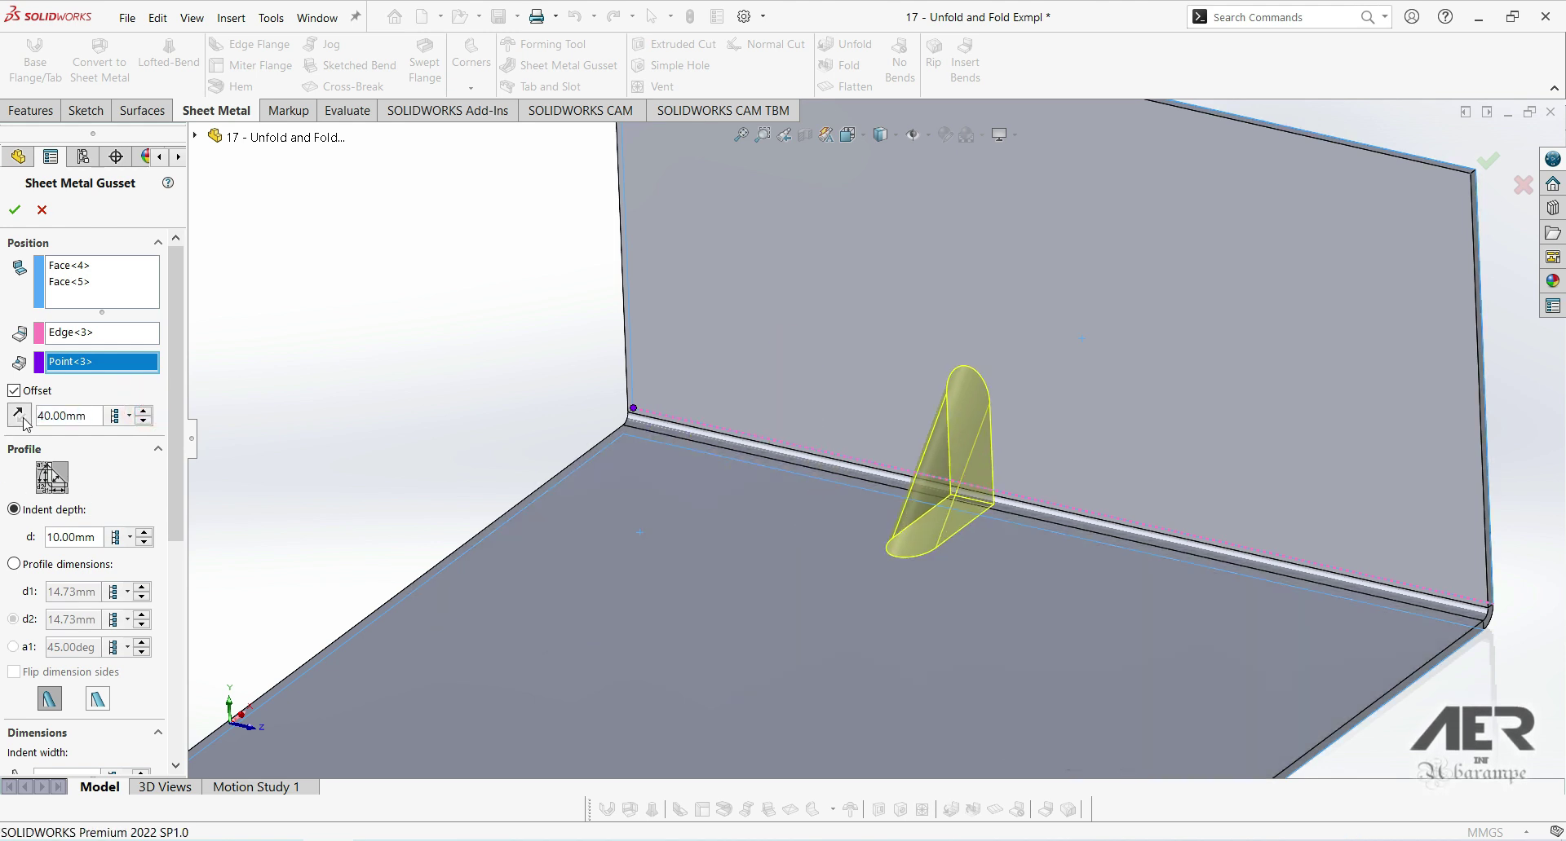
scroll(884, 492, "up", 2)
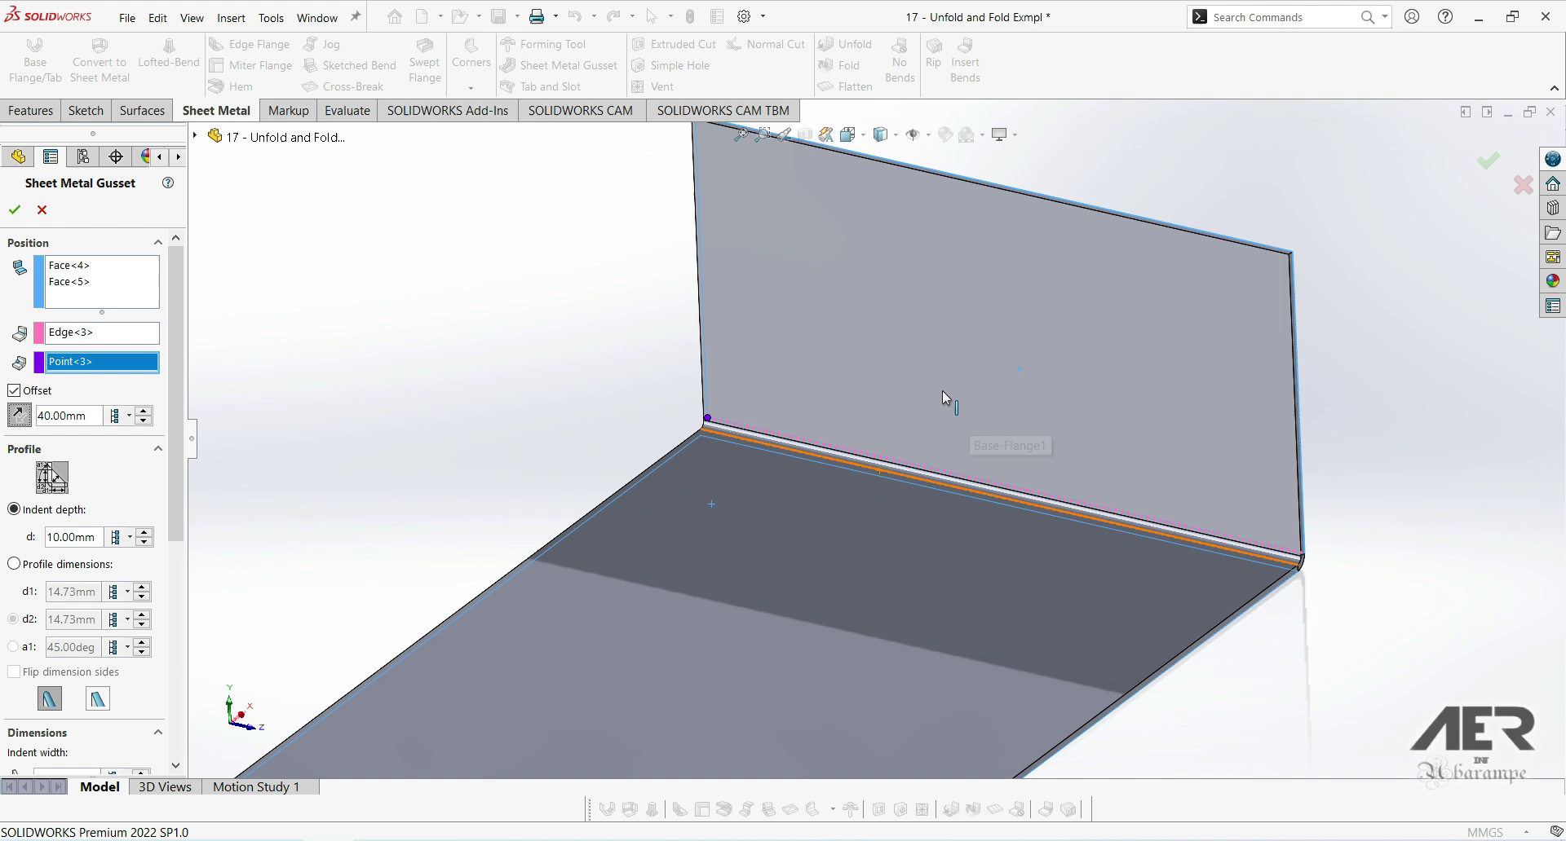
scroll(877, 428, "up", 1)
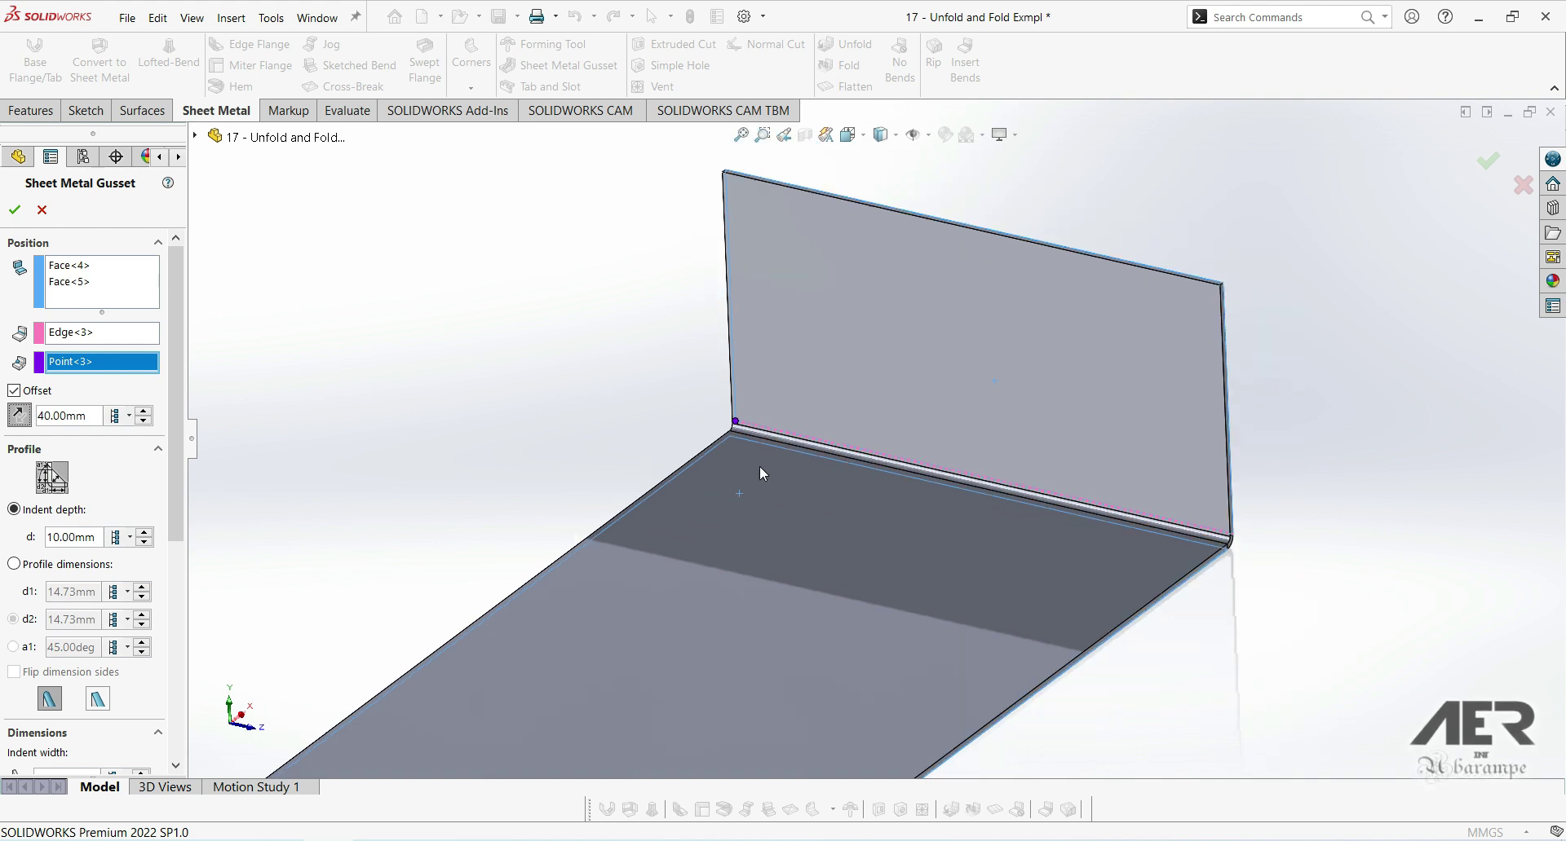
left_click(18, 416)
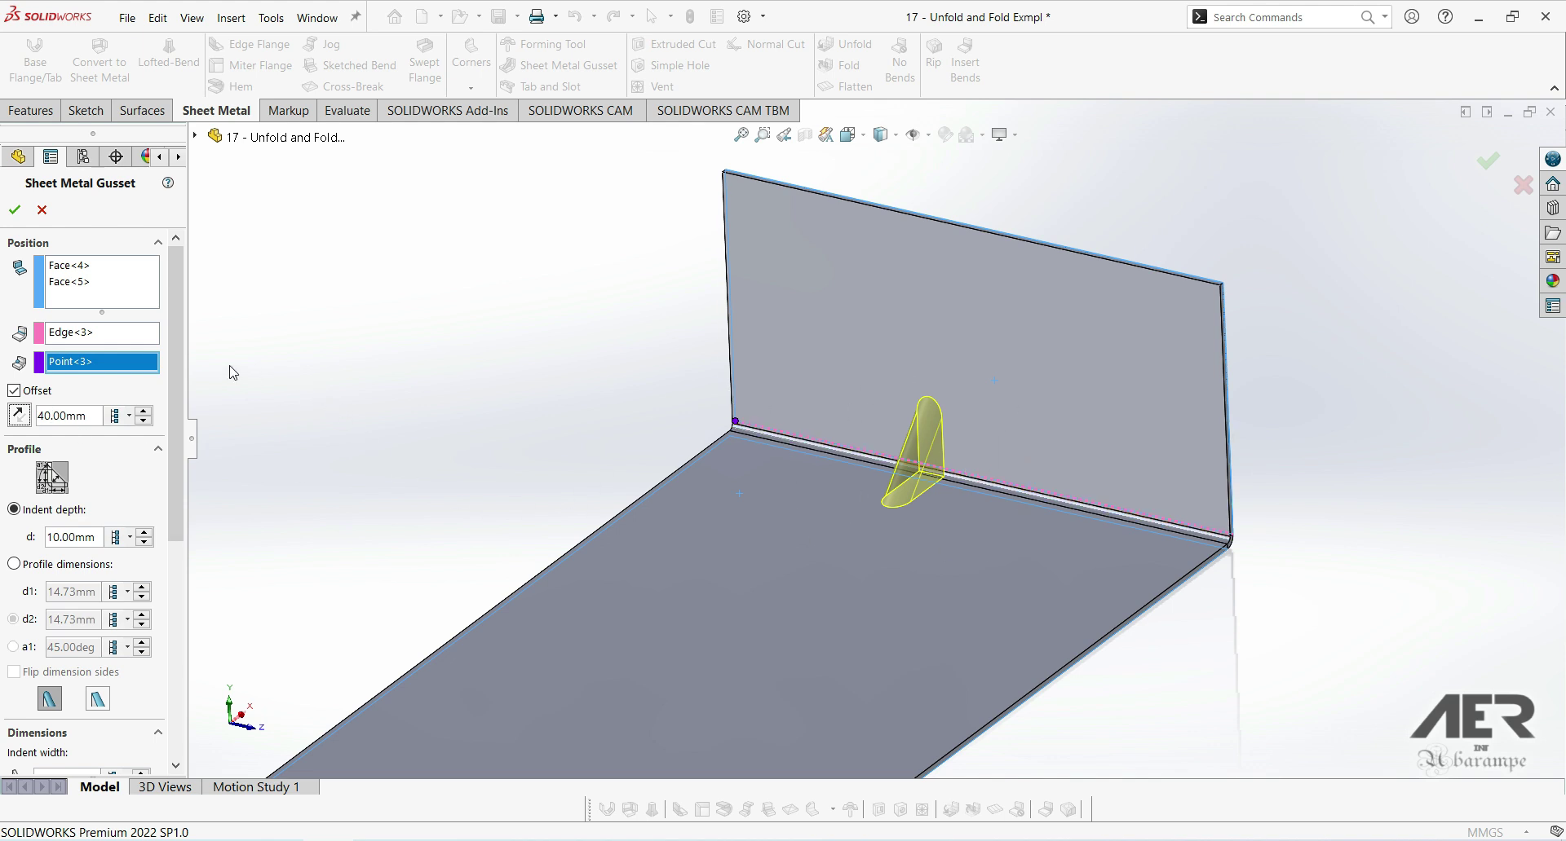
- Replace the gusset's reference point with the midpoint of the bend edge and turn off the offset
right_click(102, 366)
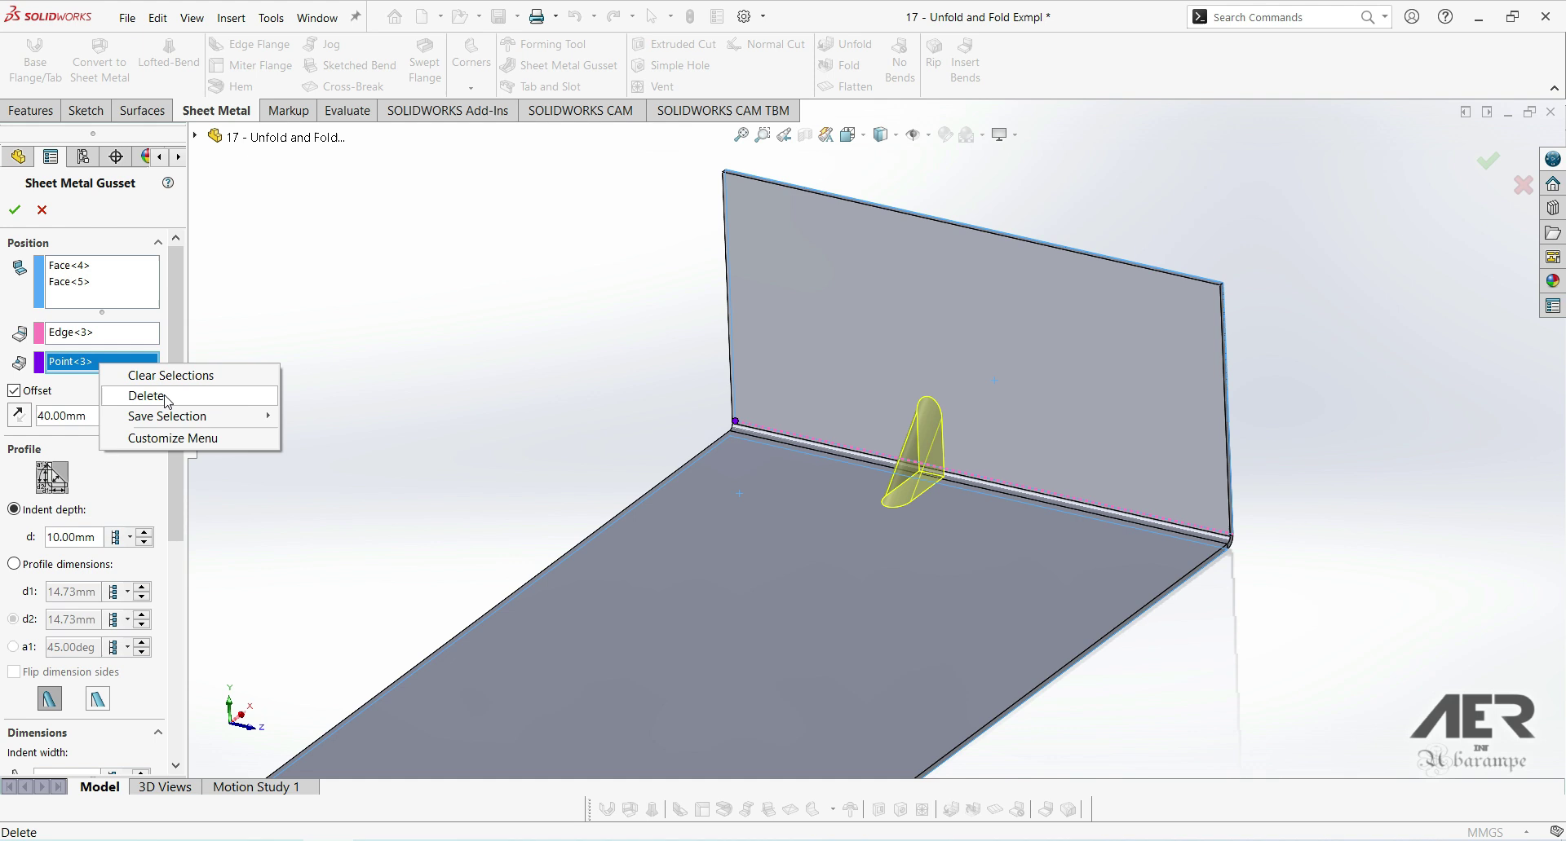
left_click(191, 382)
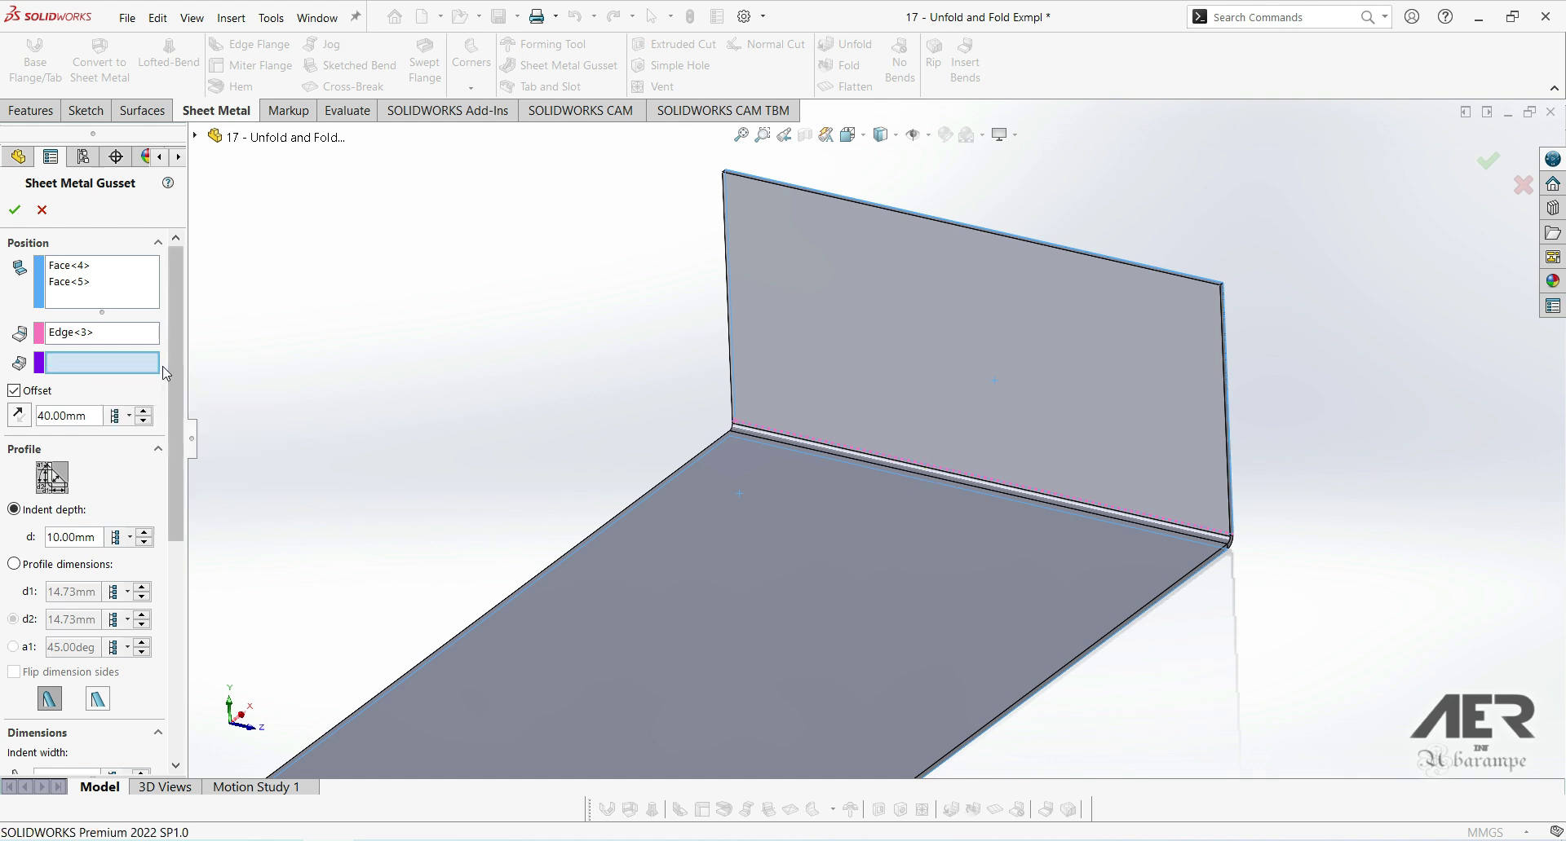
scroll(893, 461, "down", 3)
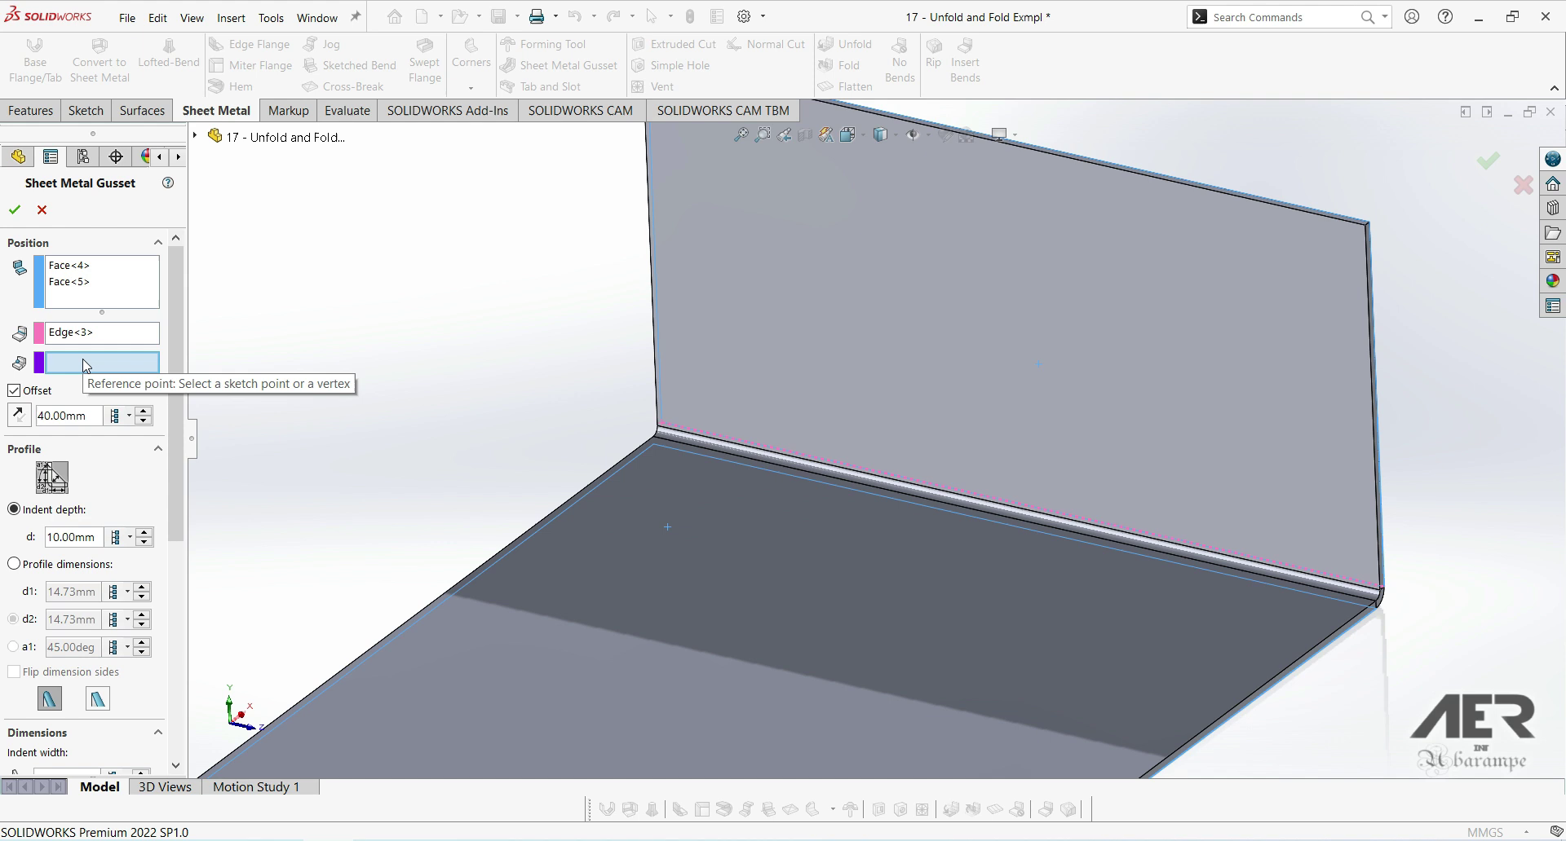
left_click(14, 392)
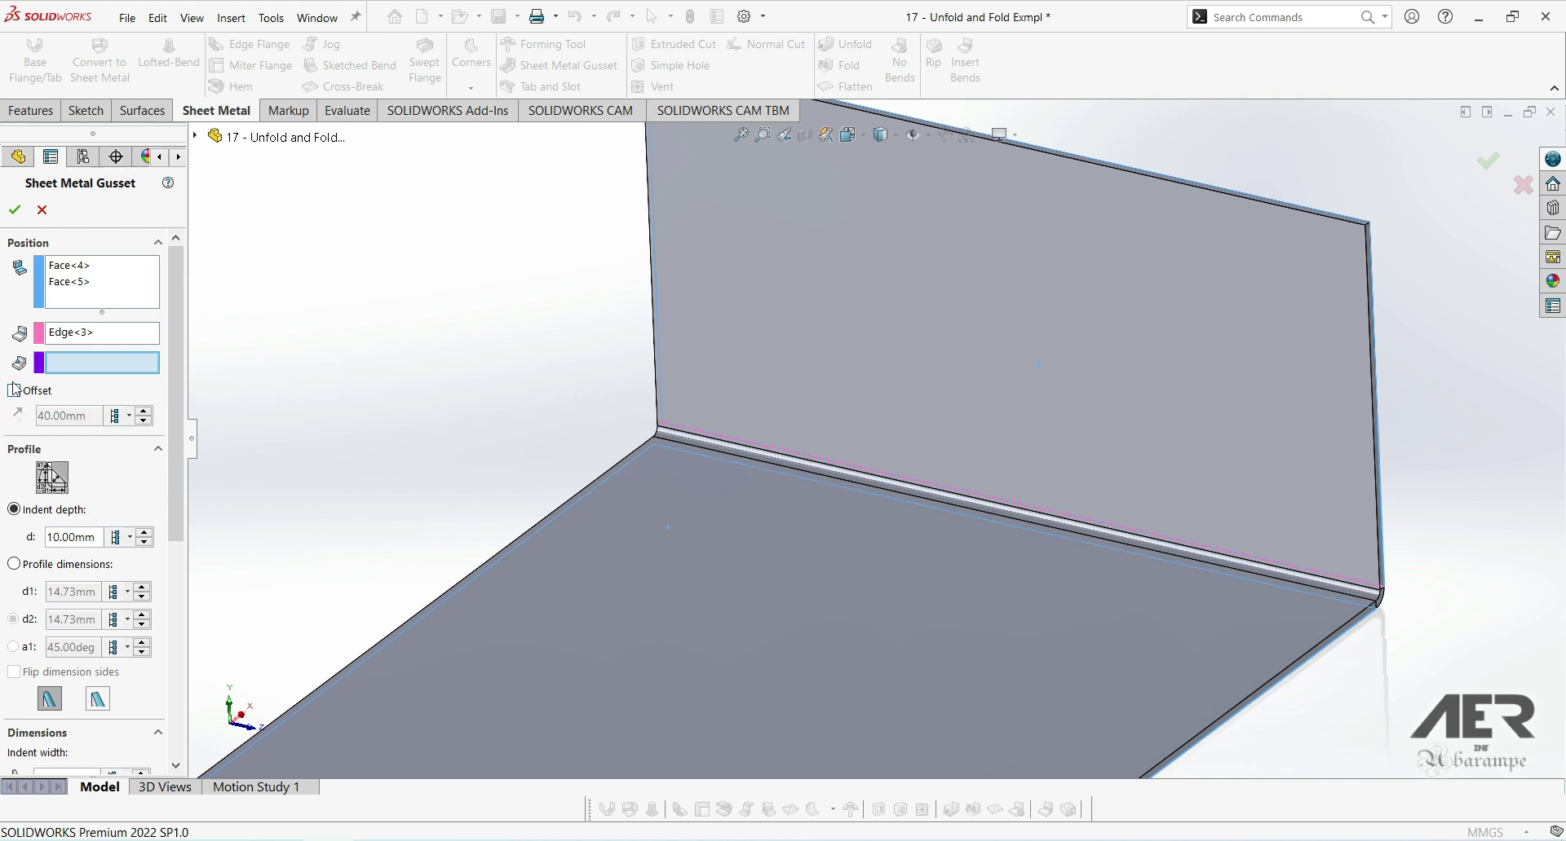
right_click(970, 508)
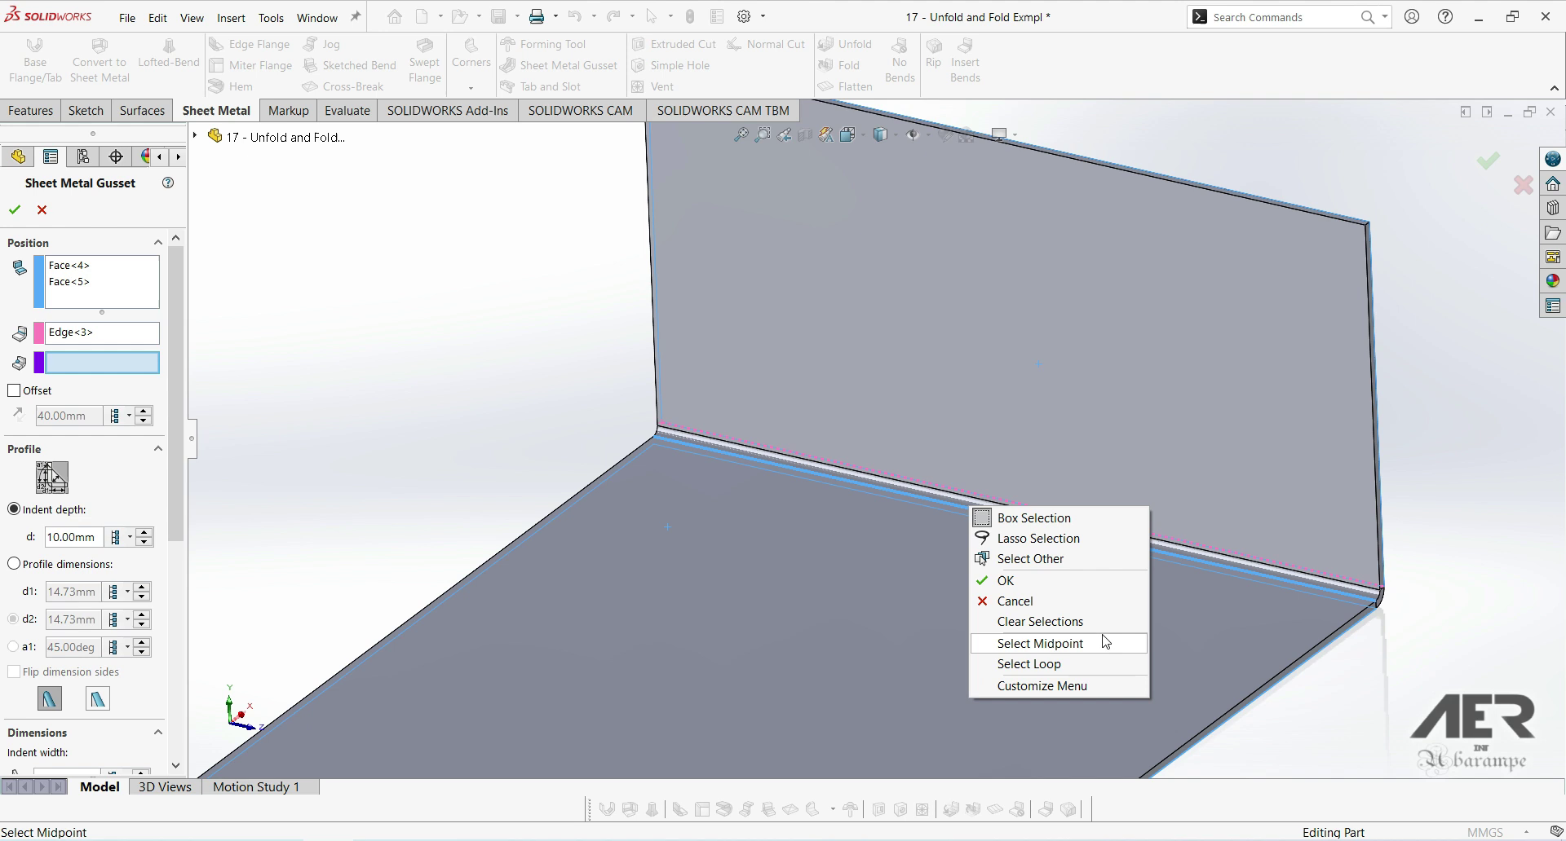
left_click(1045, 645)
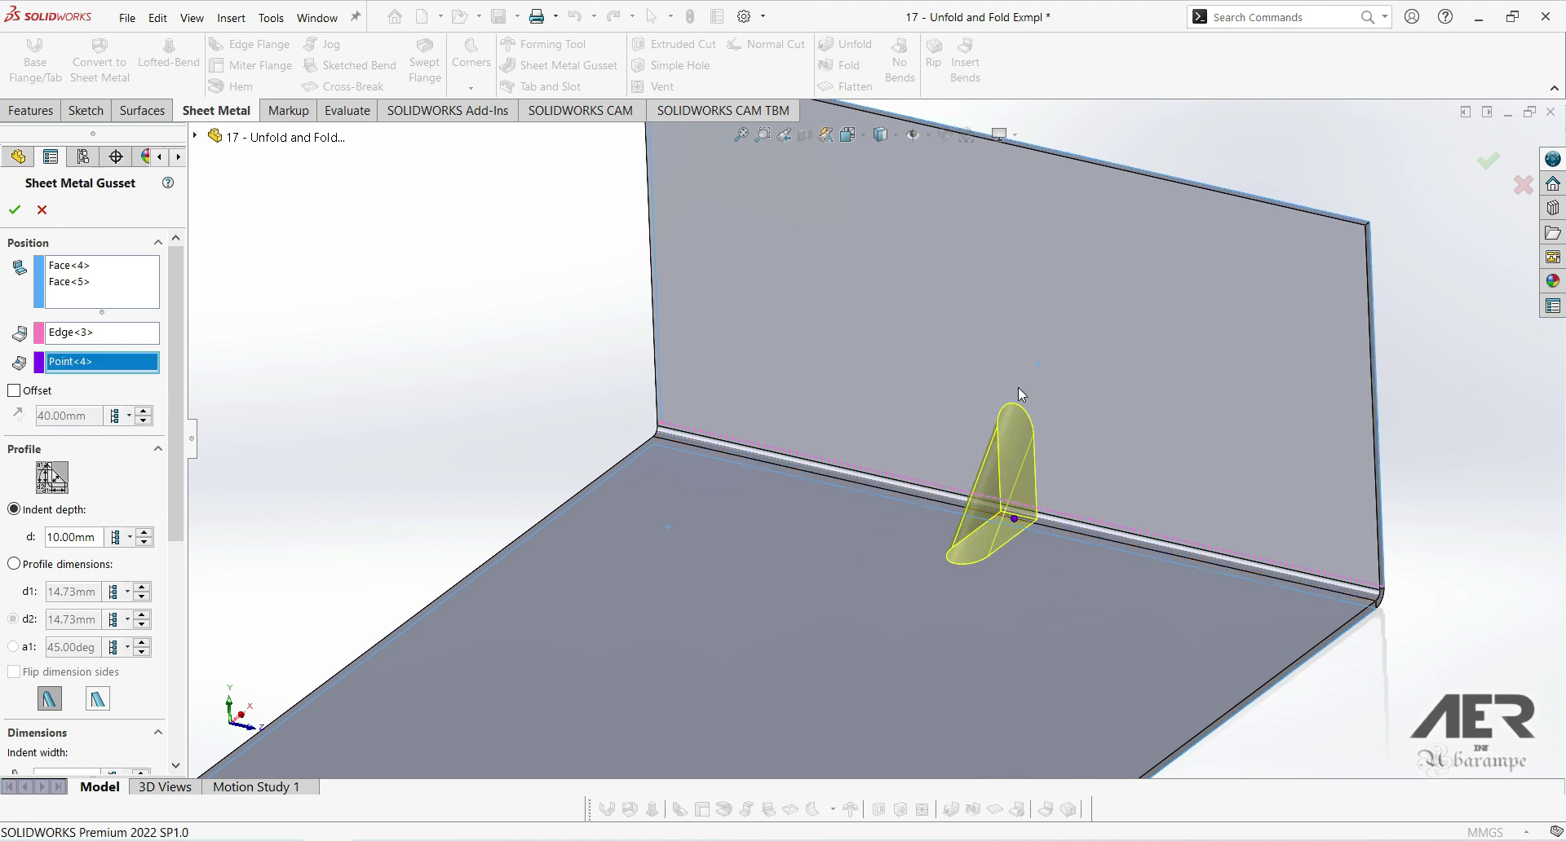
- Switch the gusset's preview from partial to full
scroll(1038, 516, "down", 1)
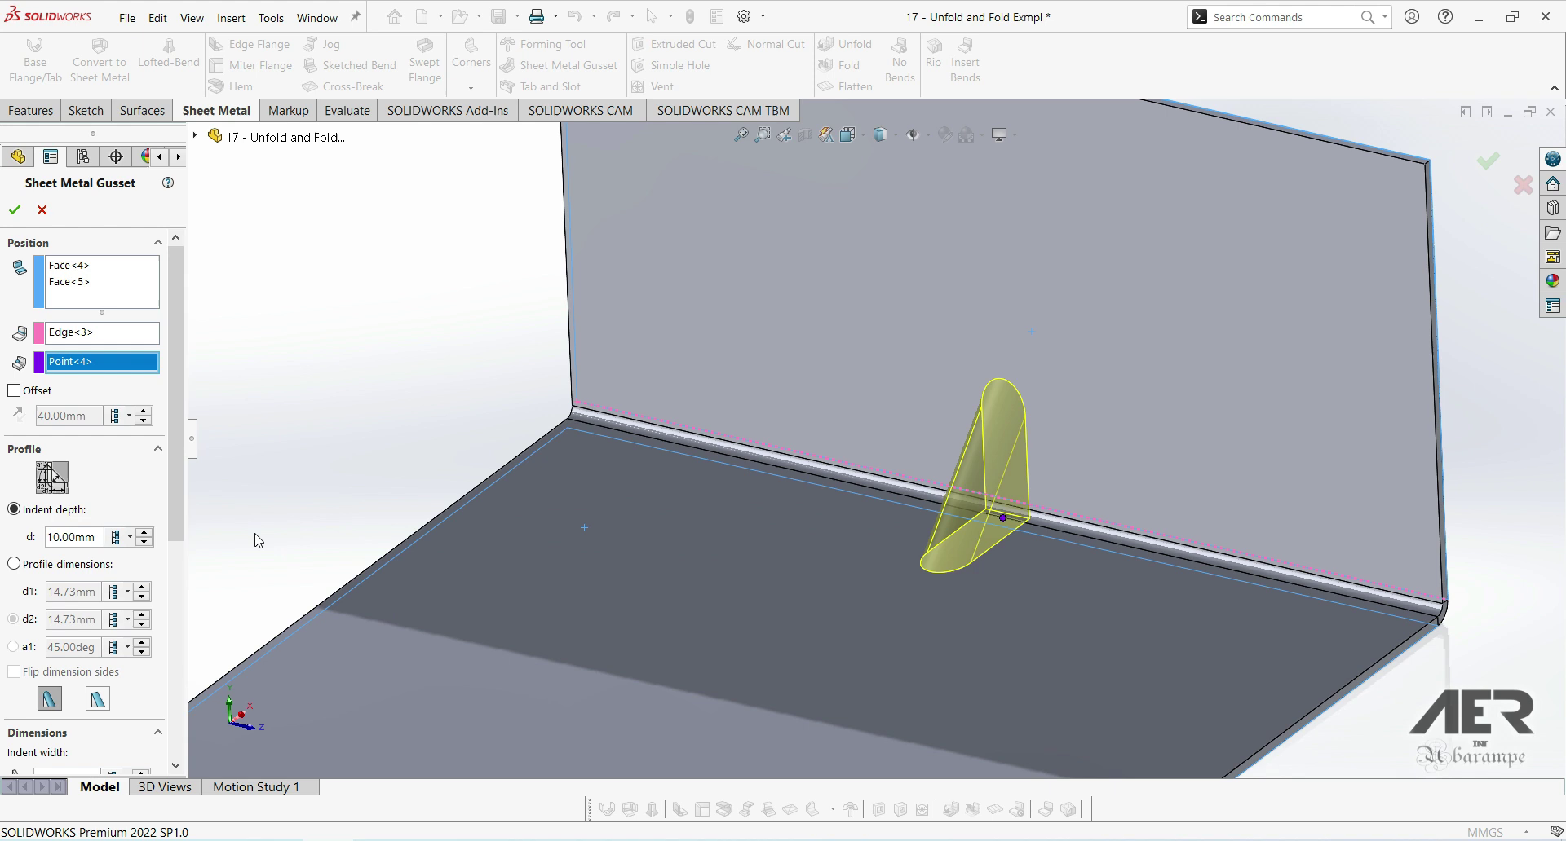
scroll(173, 459, "down", 5)
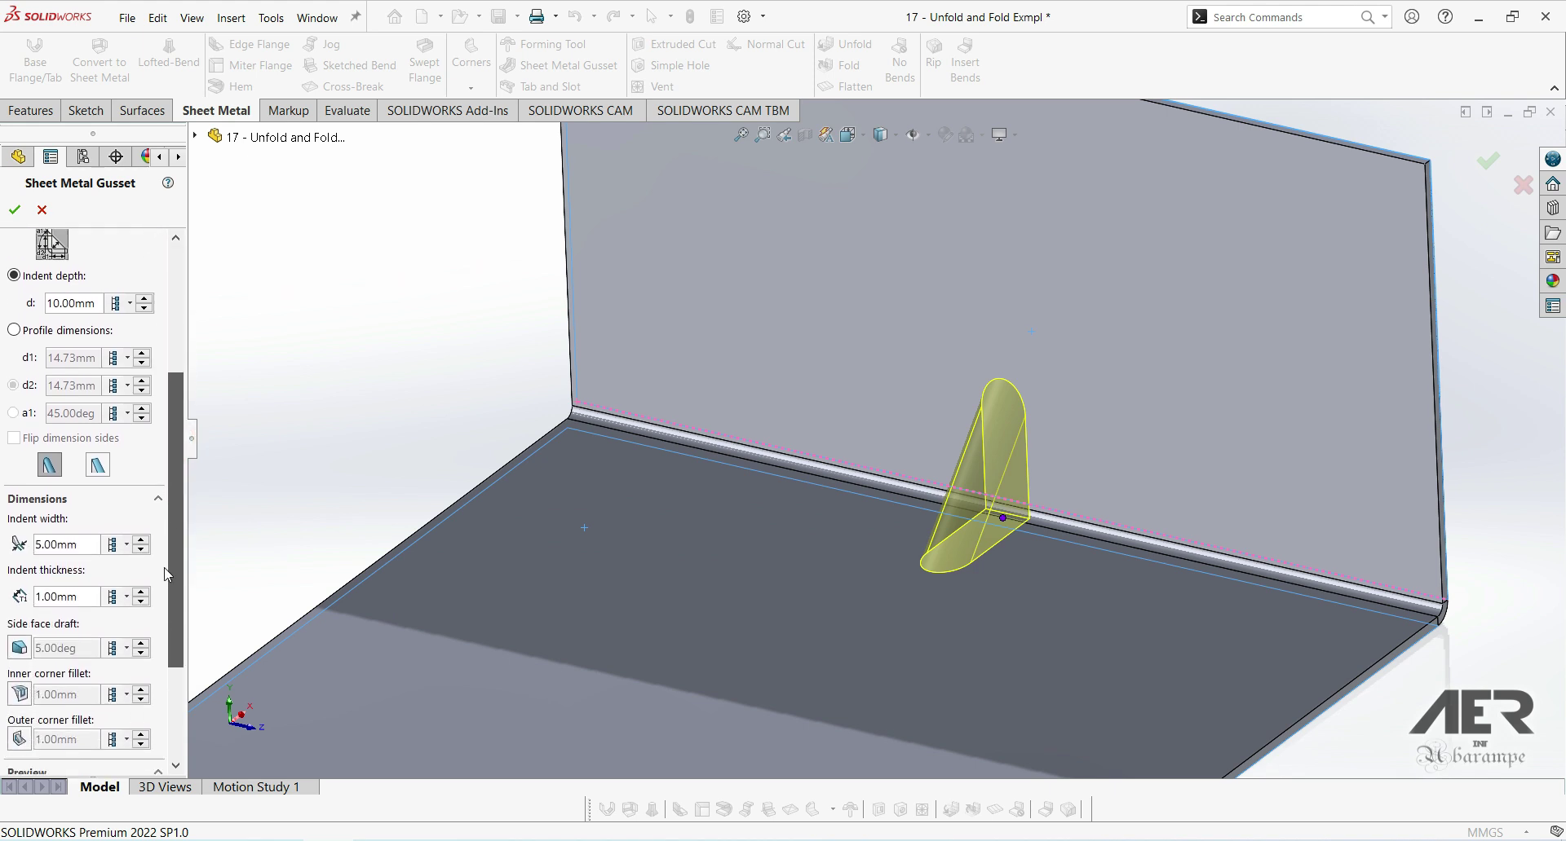
scroll(175, 606, "down", 3)
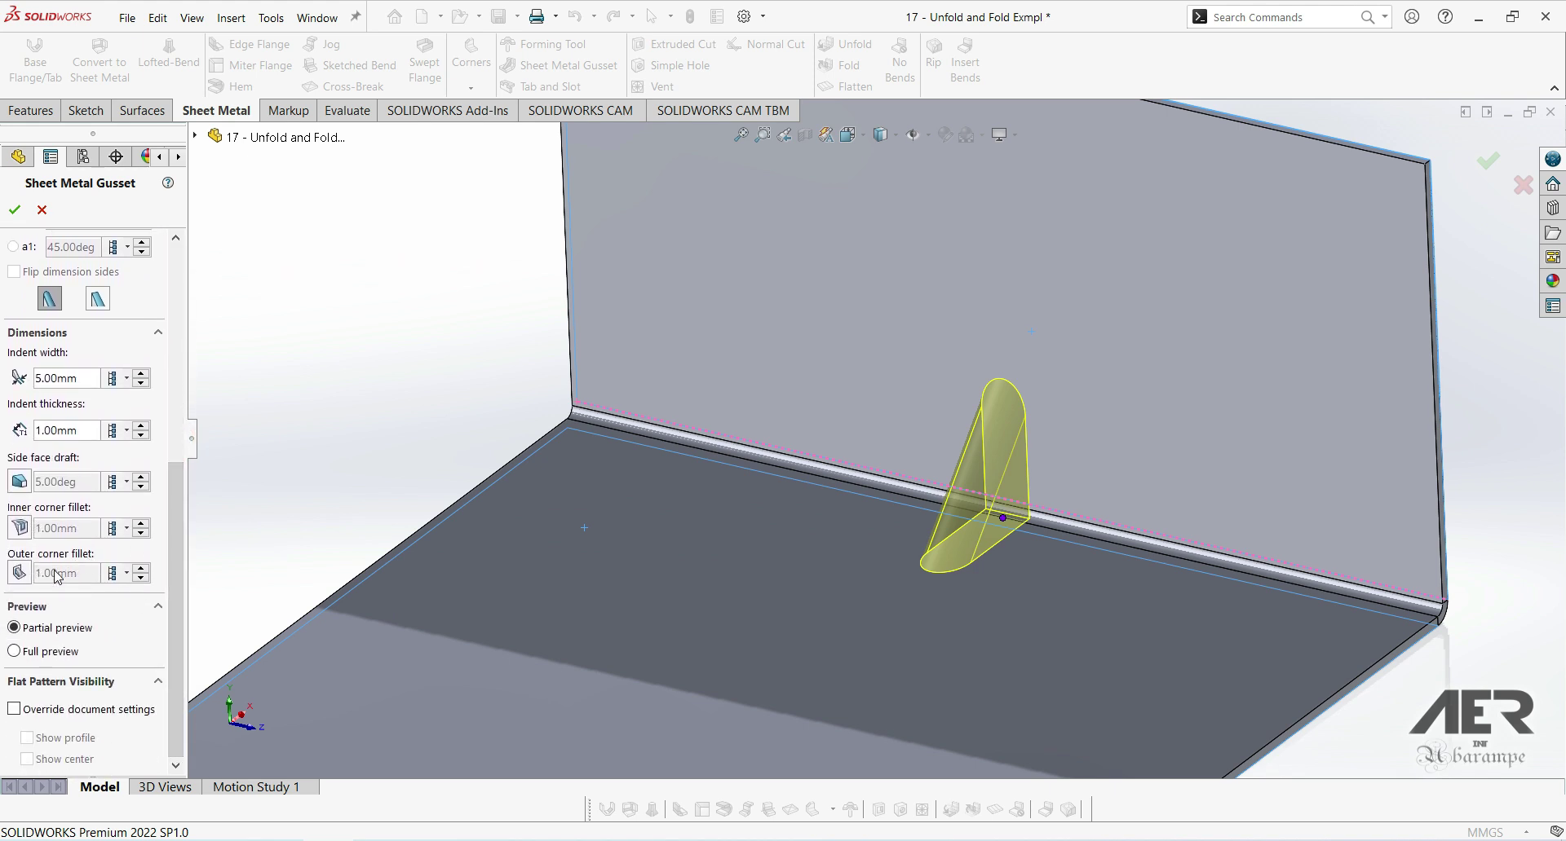
left_click(20, 658)
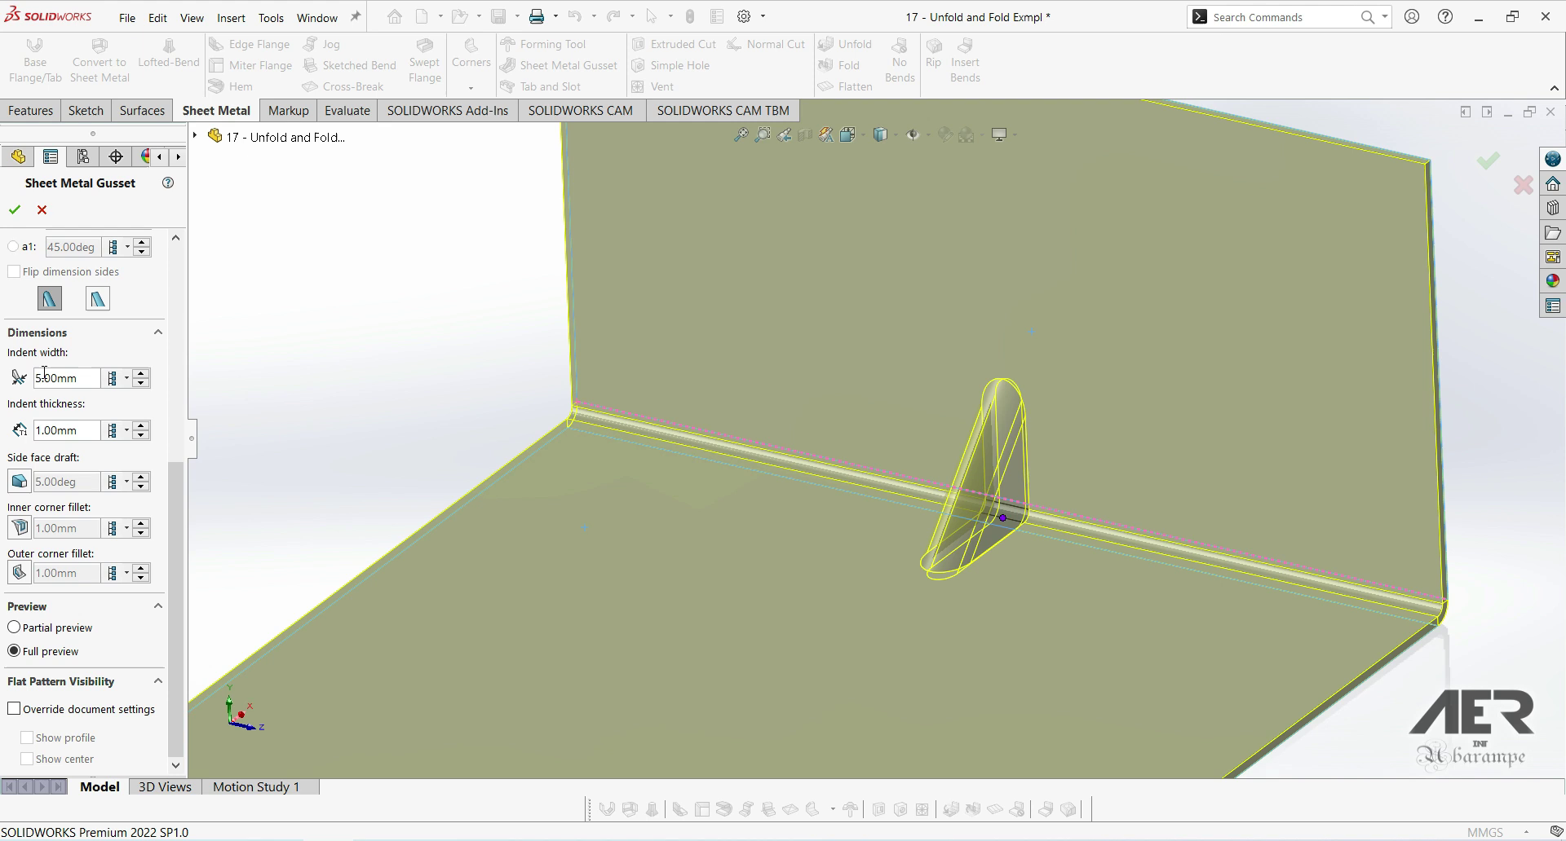
- Try a gusset indent width of 25 mm, and restore it to 5 mm
left_click(141, 376)
left_click(141, 375)
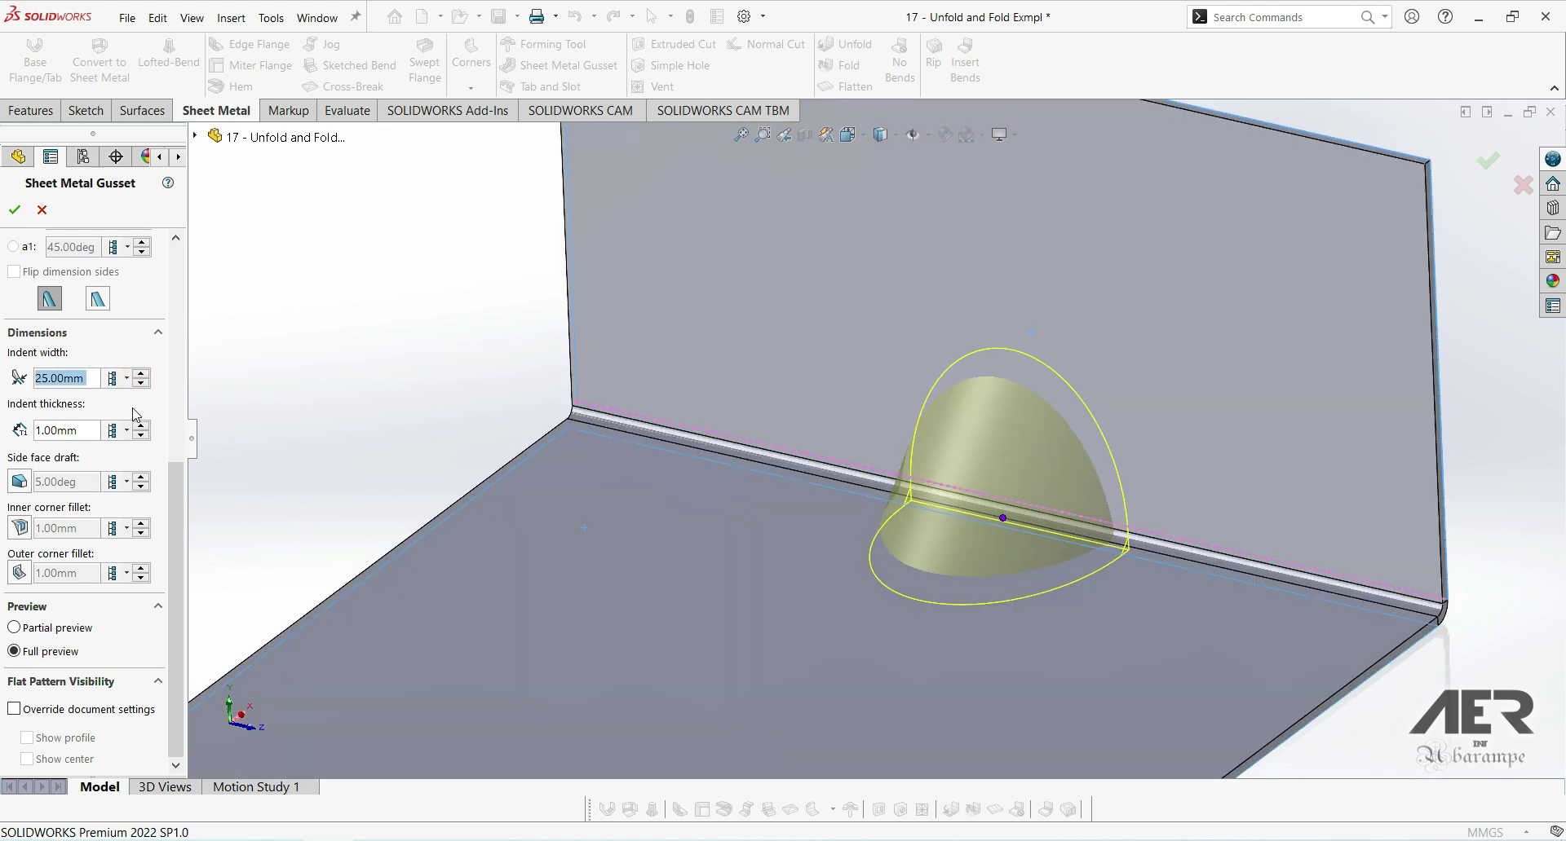
left_click(141, 382)
left_click(141, 382)
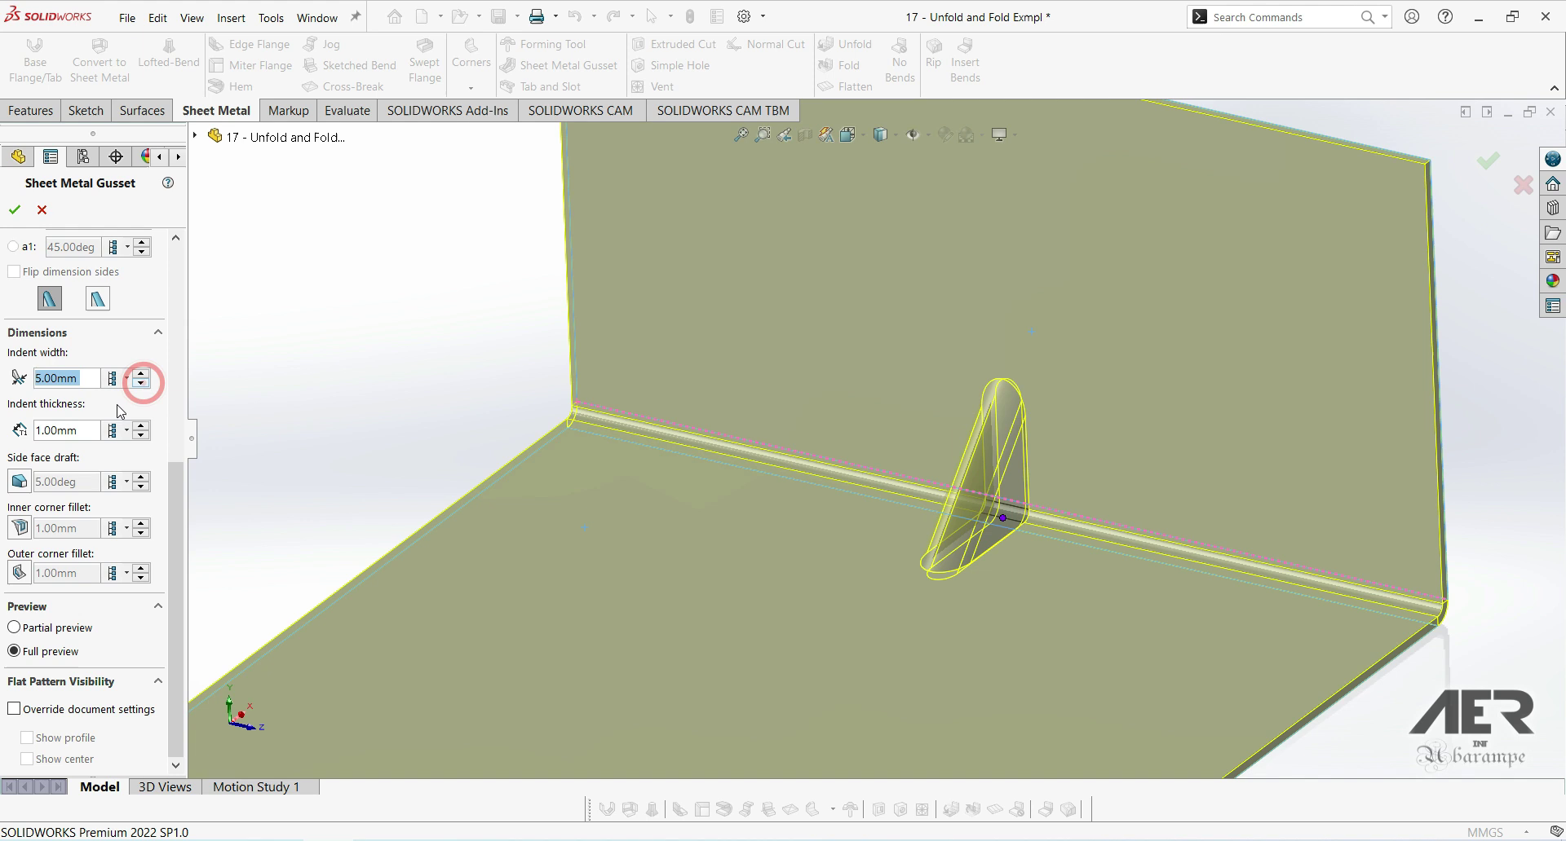
- Try a gusset indent thickness of 11 mm, and restore it to 1 mm
left_click(63, 432)
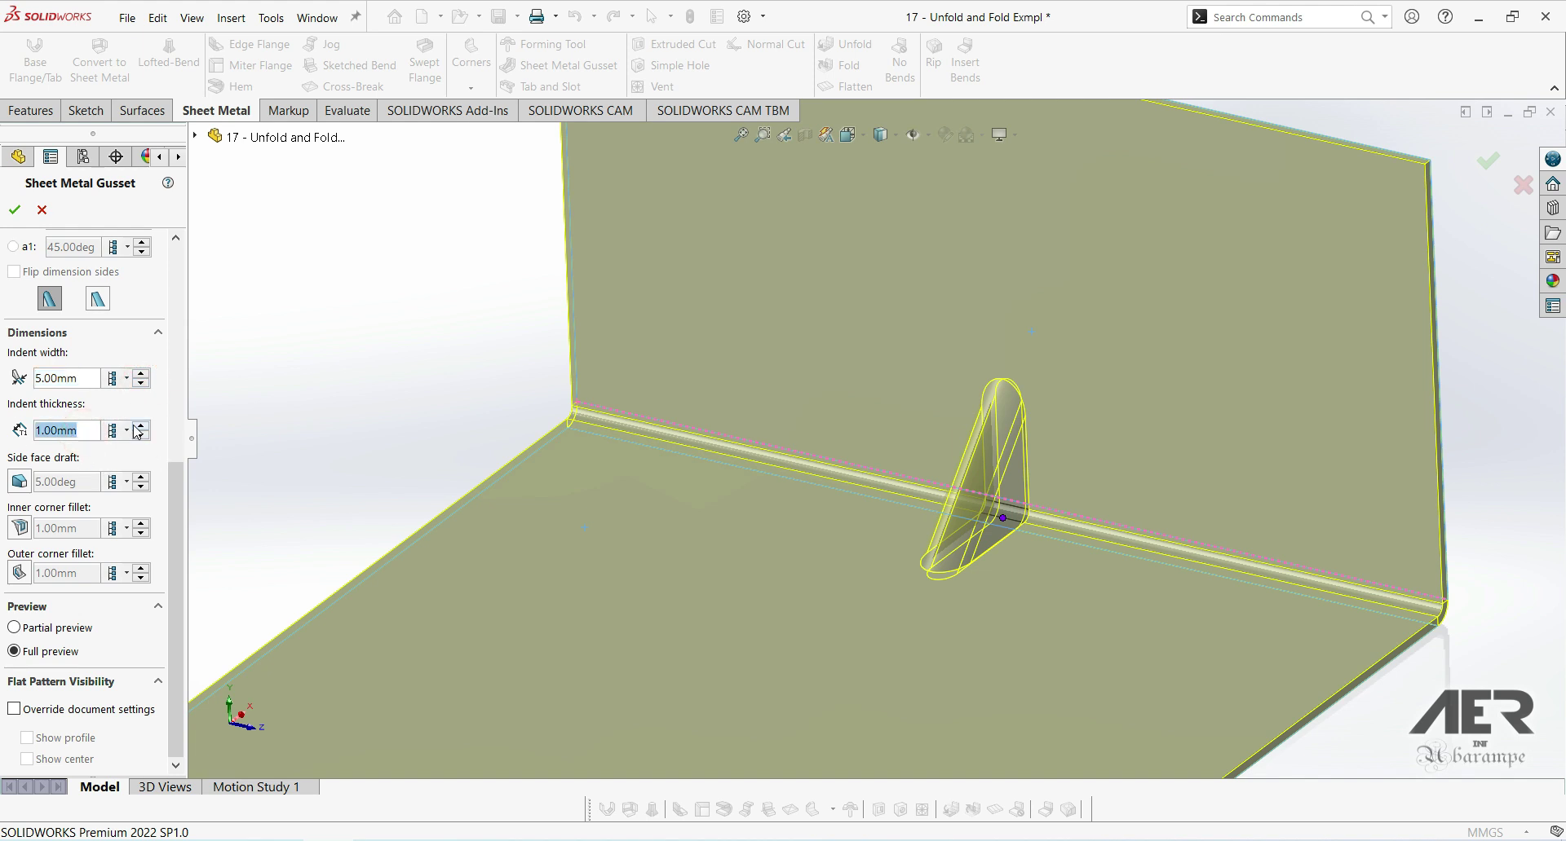
left_click(140, 426)
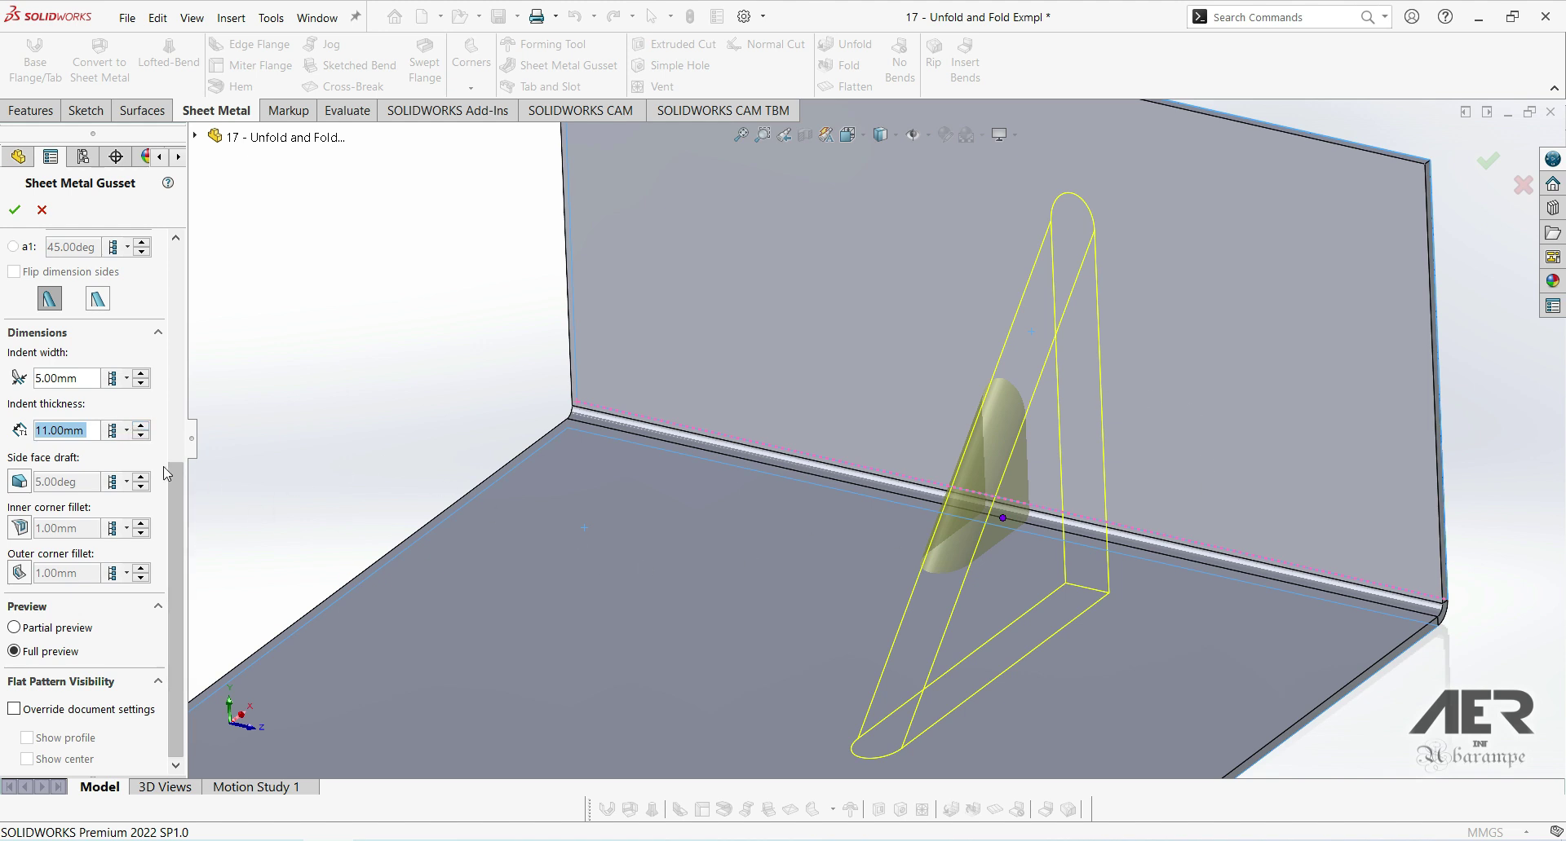
left_click(141, 435)
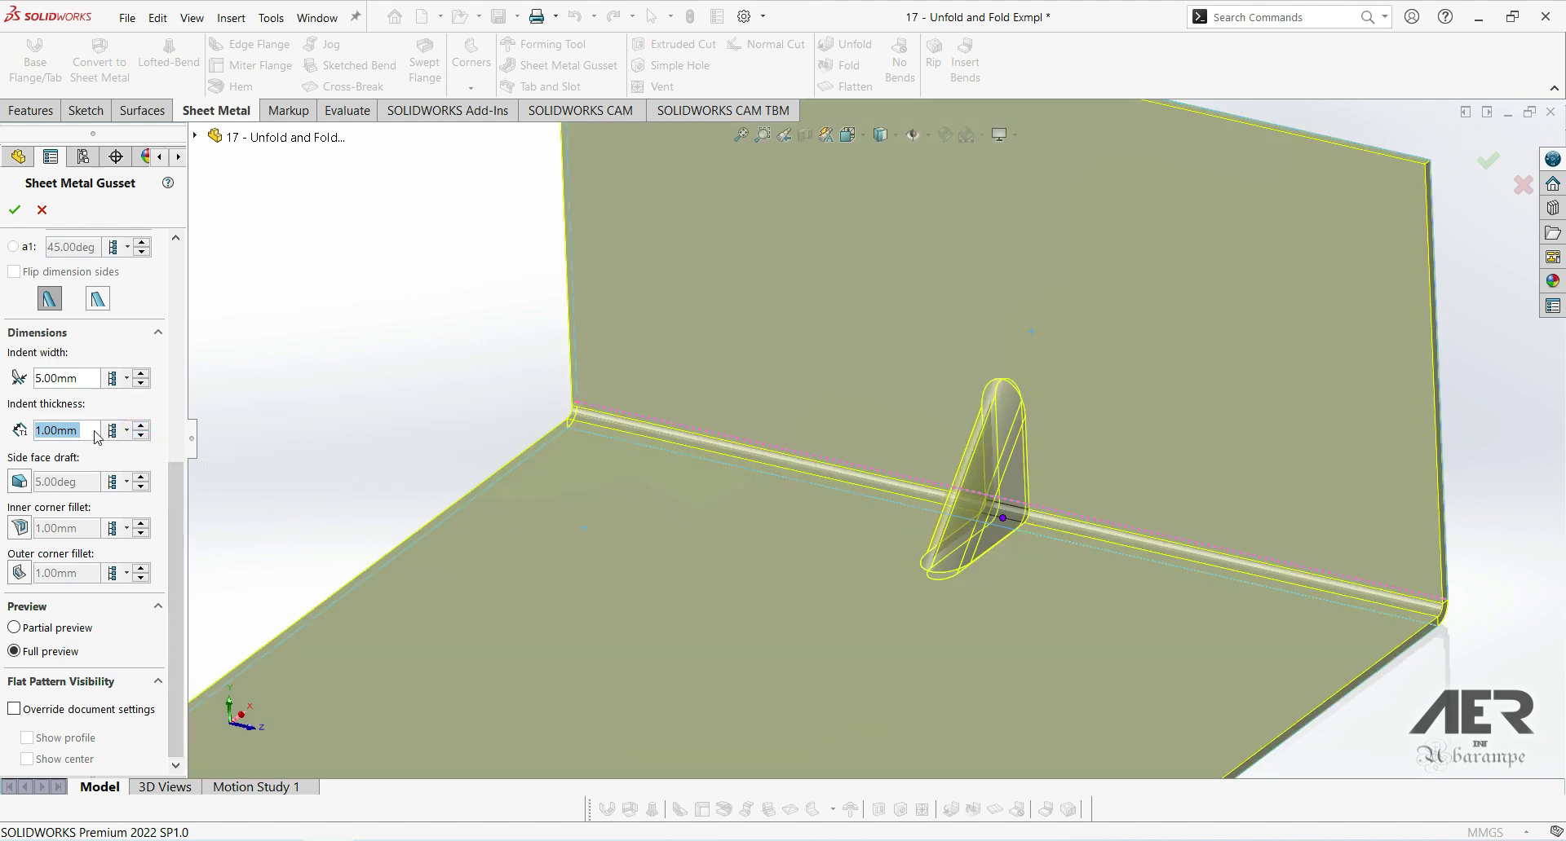
- Toggle the gusset's 5-degree side face draft and 1 mm inner and outer corner fillets on and off to compare their effect
left_click(20, 483)
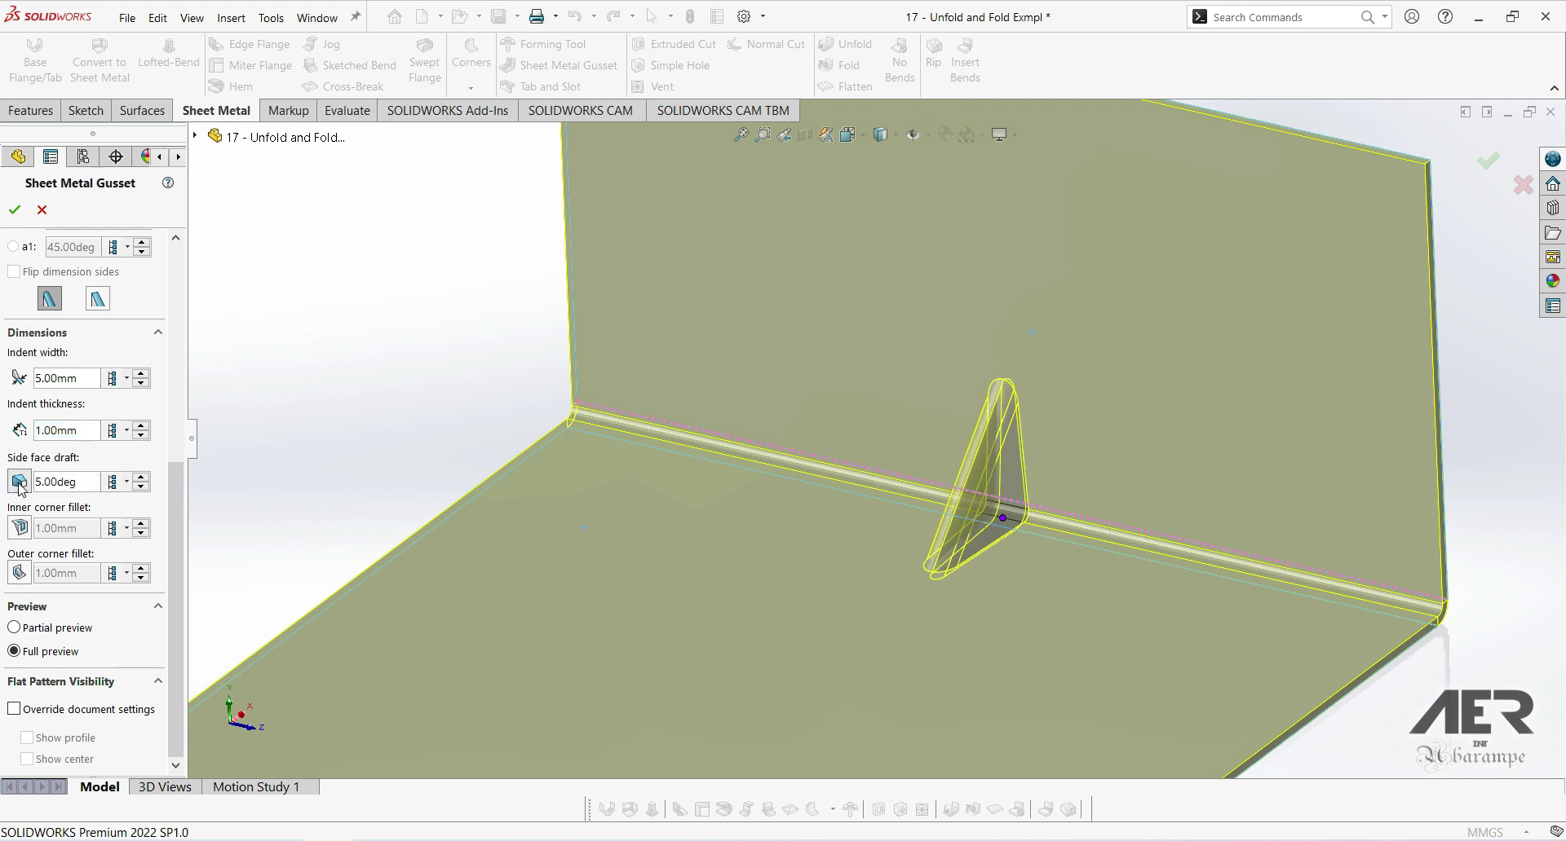
left_click(19, 483)
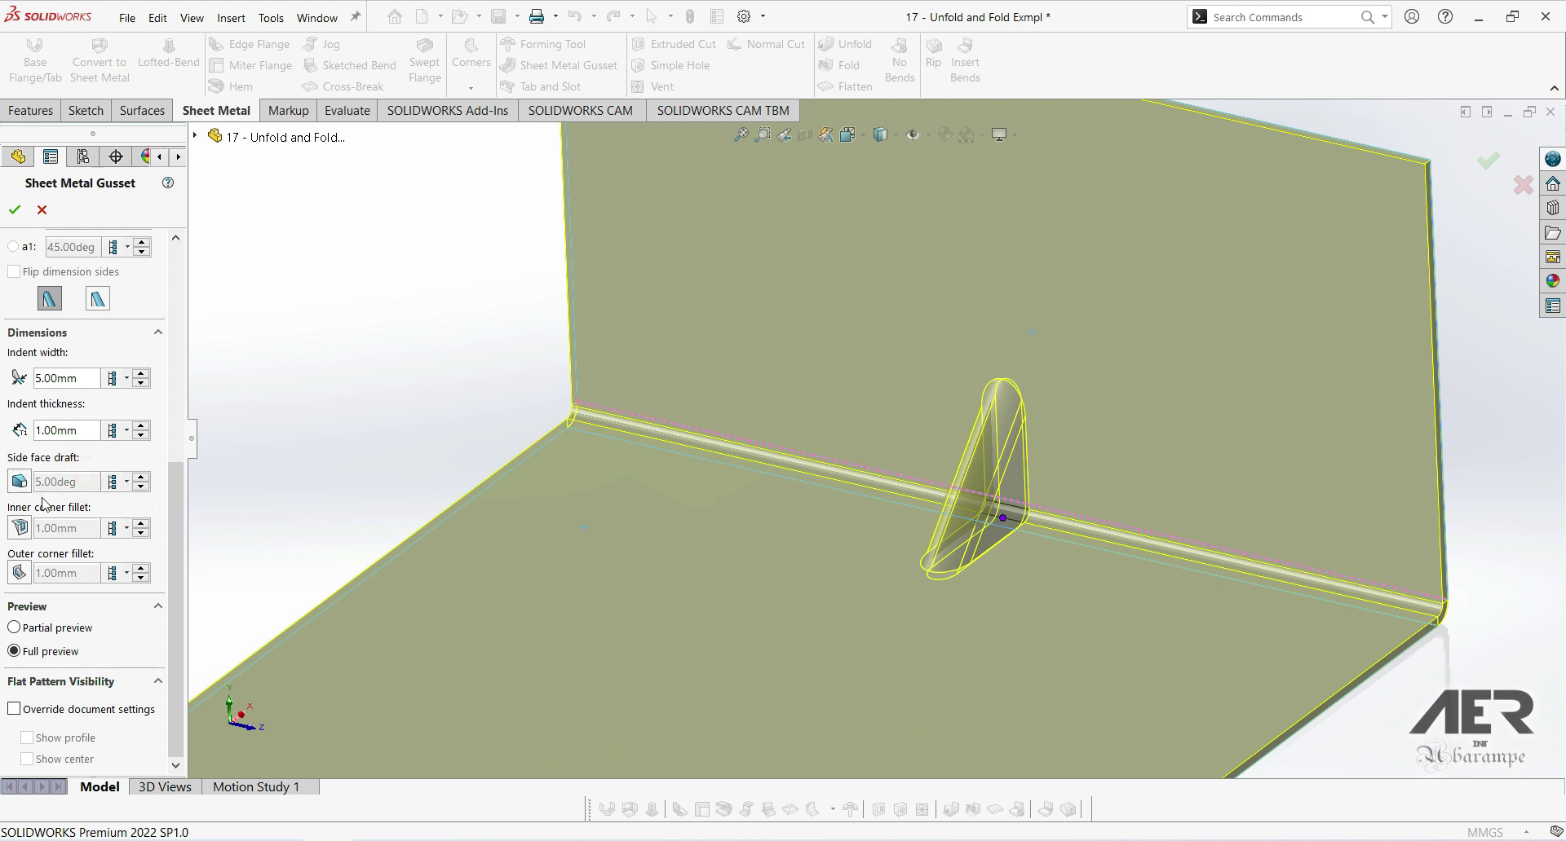
left_click(19, 527)
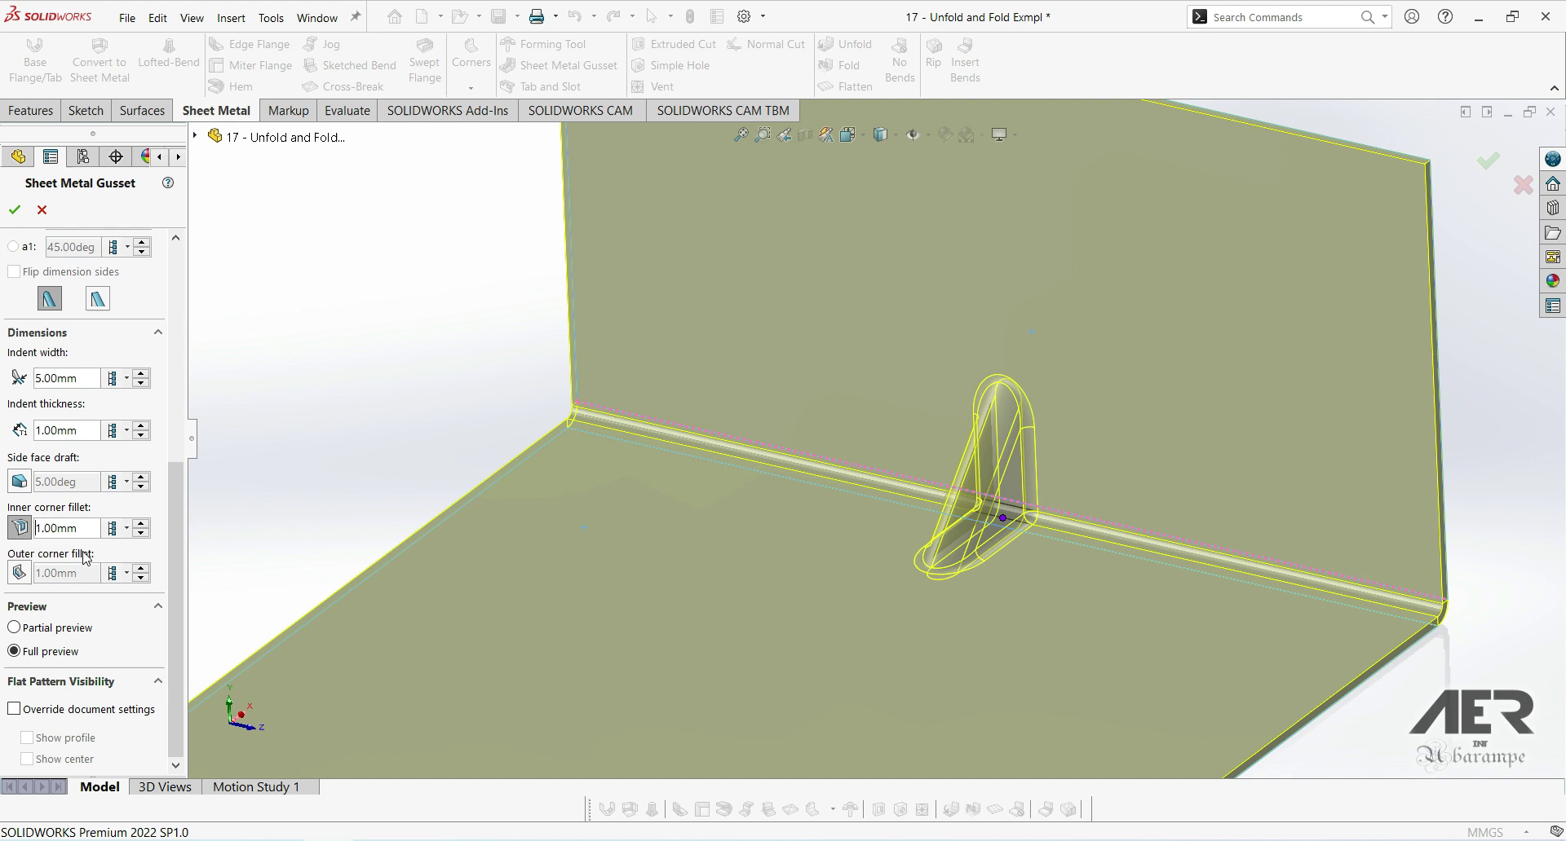
left_click(18, 575)
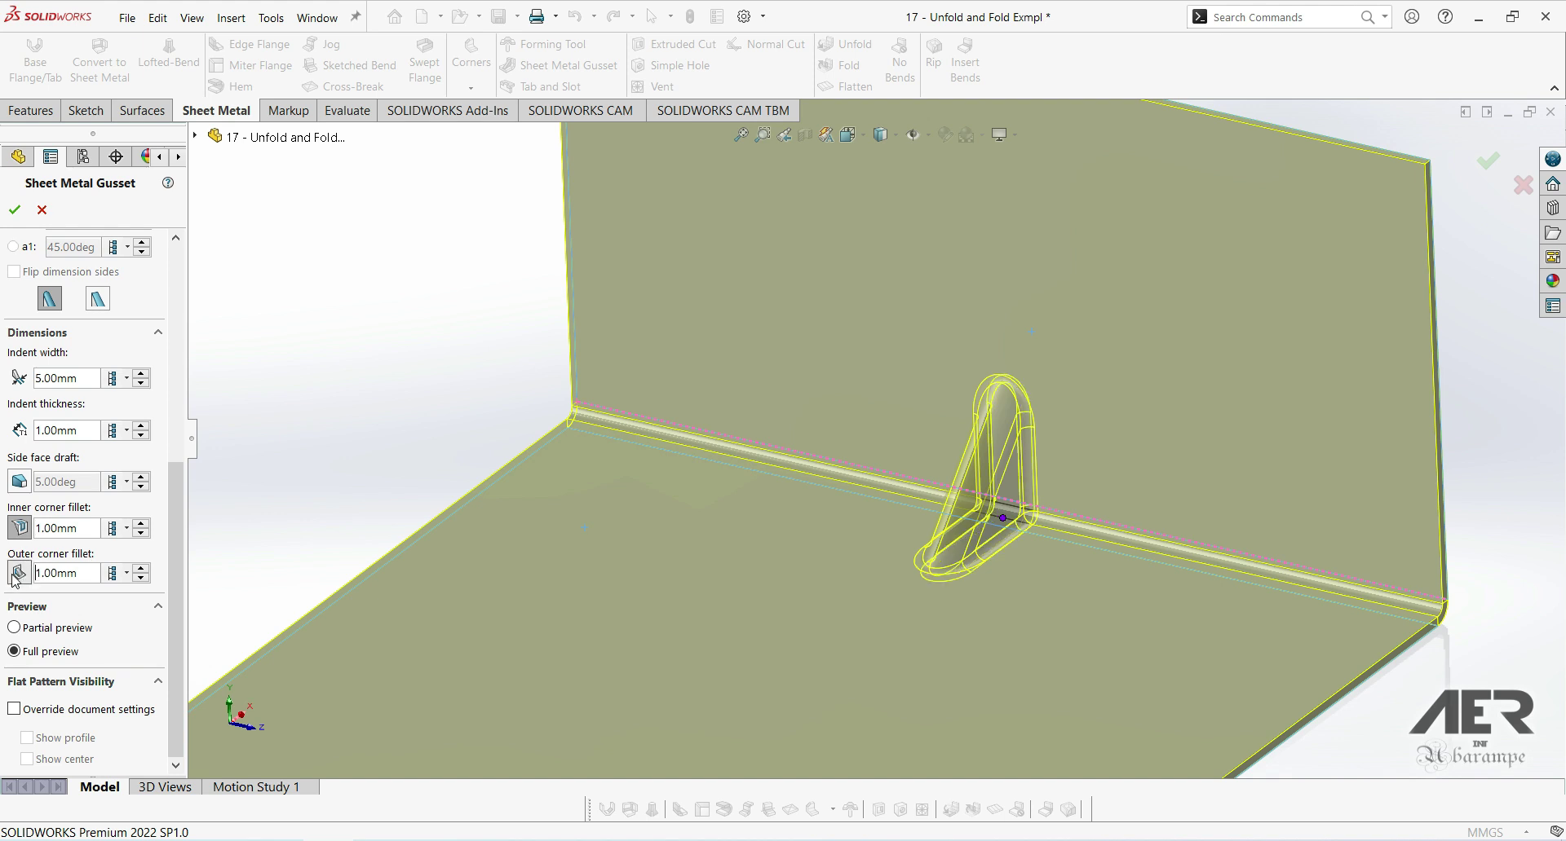
left_click(22, 574)
left_click(22, 578)
left_click(24, 532)
left_click(18, 529)
left_click(19, 574)
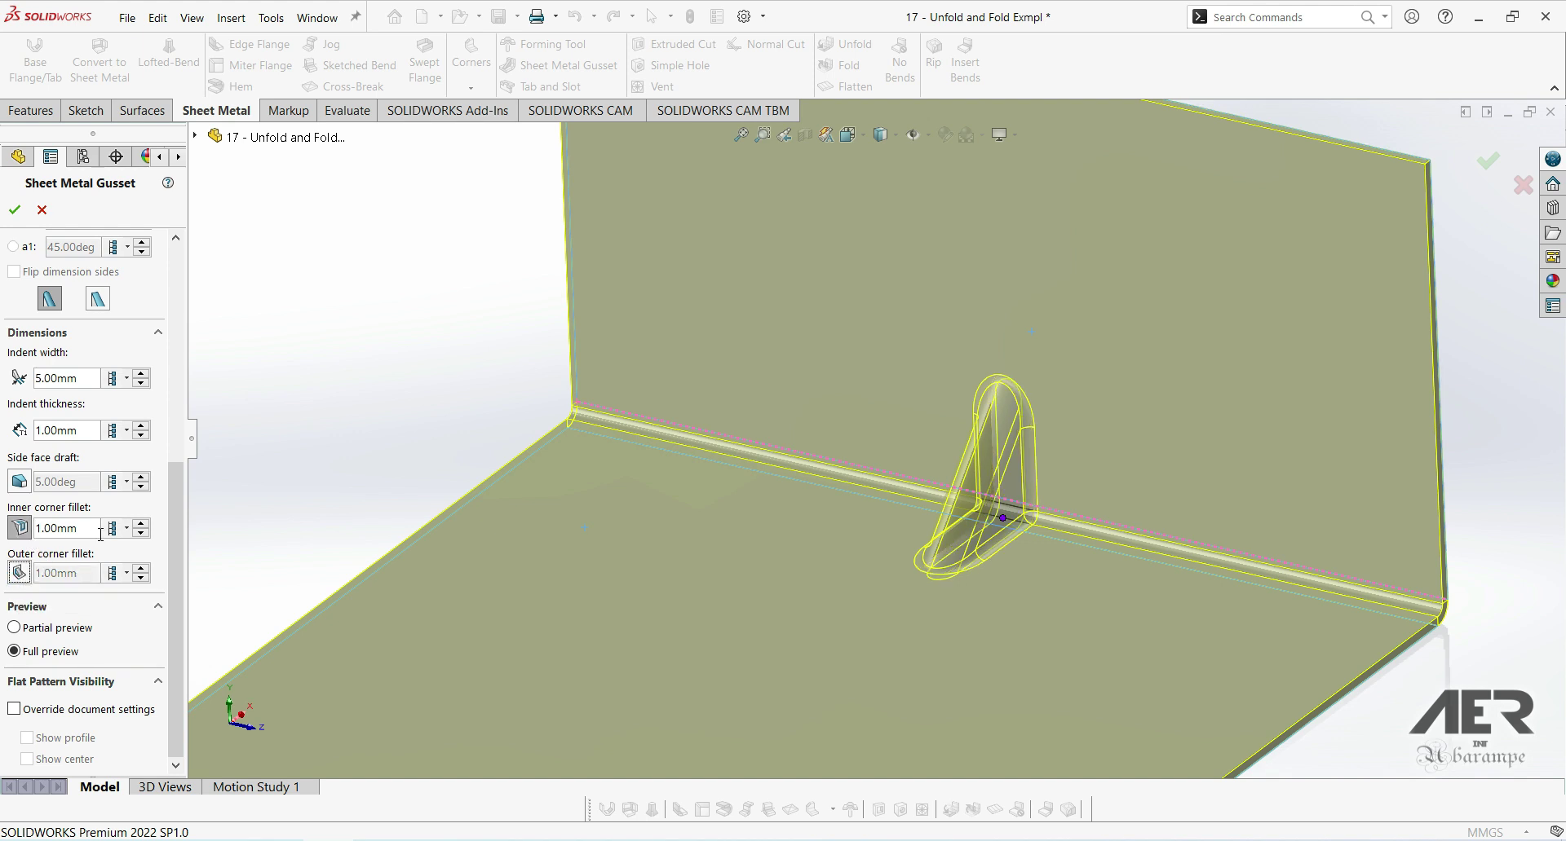
- Set the gusset profile's indent depth to 20 mm
left_click(181, 521)
left_click_drag(174, 556, 196, 375)
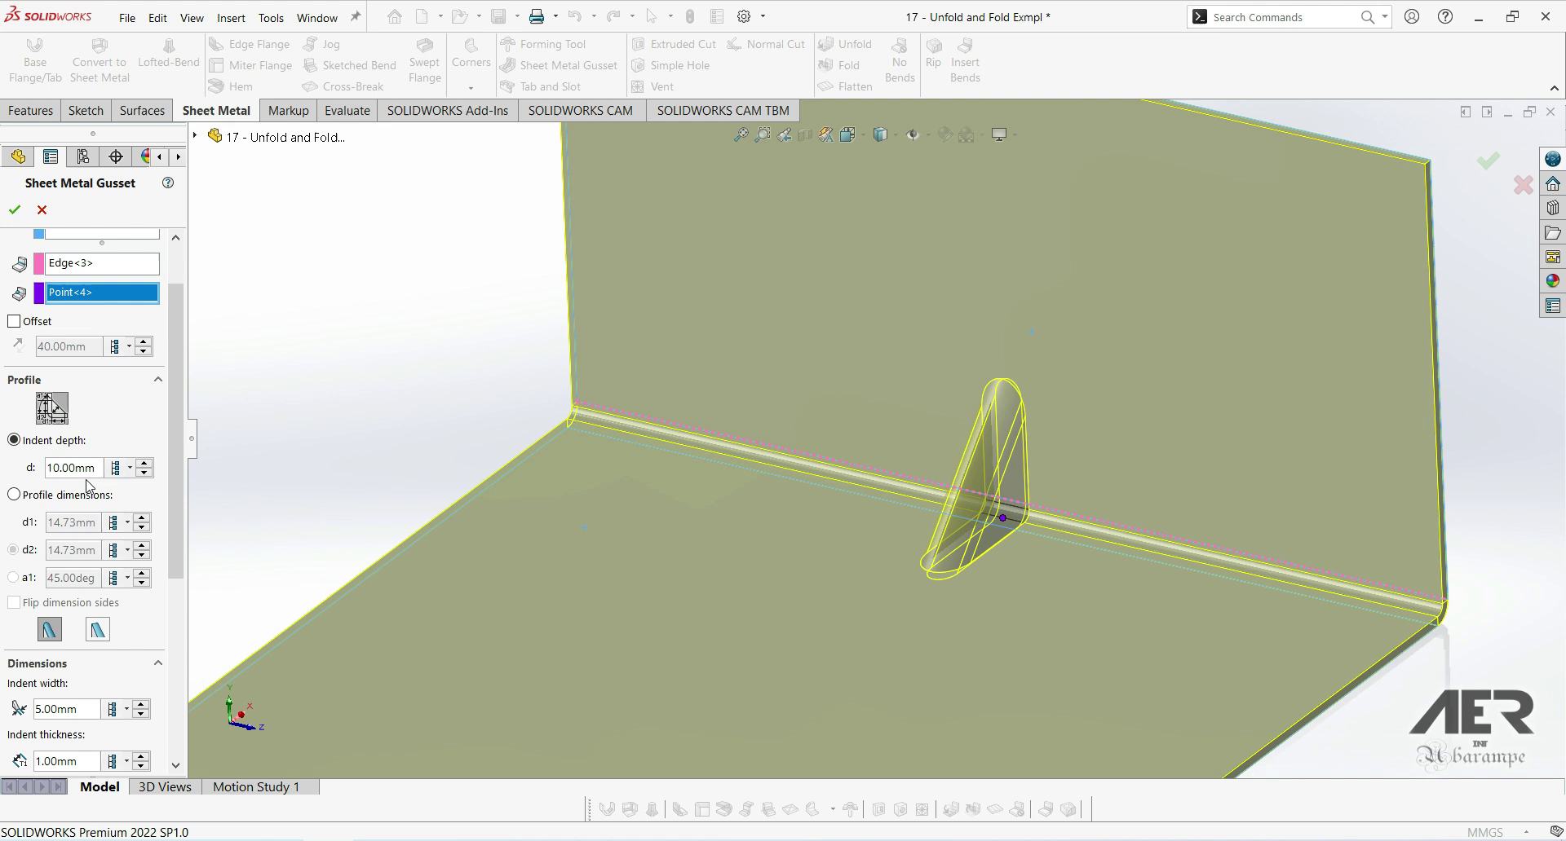
left_click(154, 460)
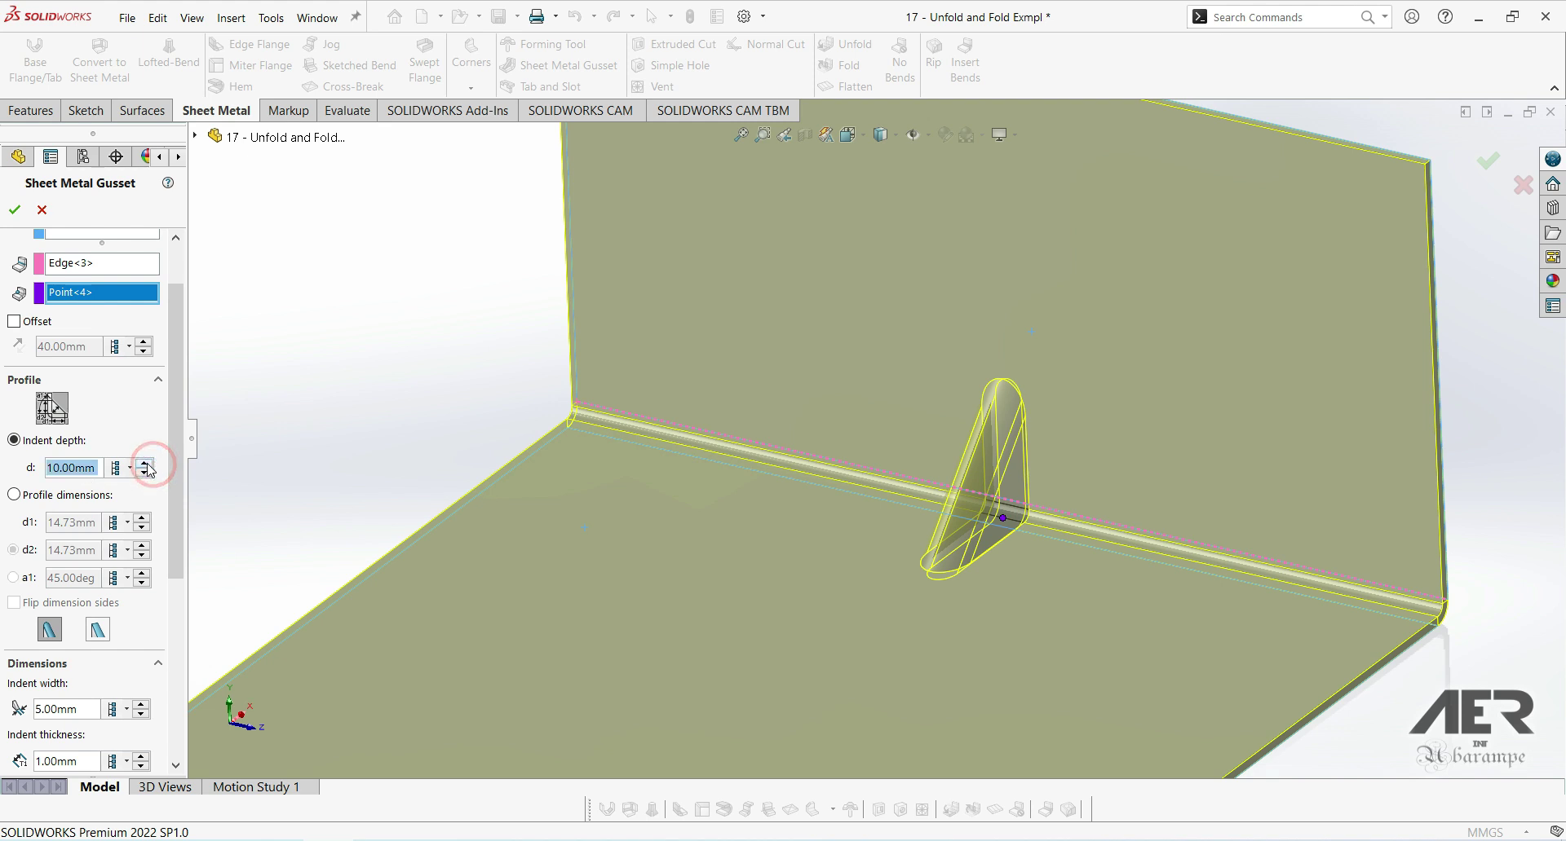
left_click(148, 463)
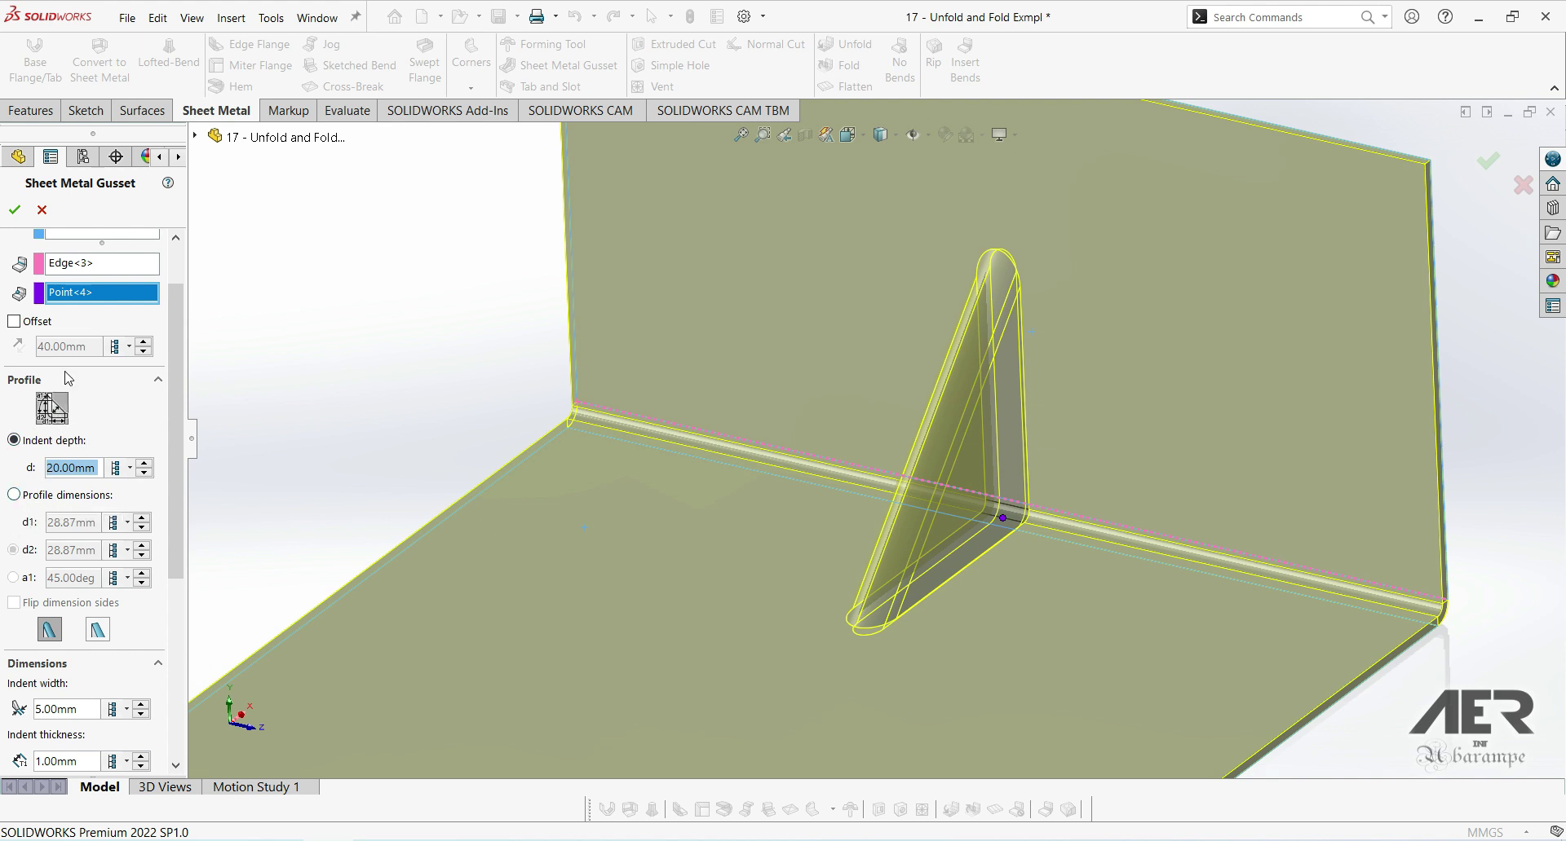
- Define the gusset by profile dimensions and try a d1 of 48.87 mm before restoring d1 to 28.87 mm
left_click(13, 495)
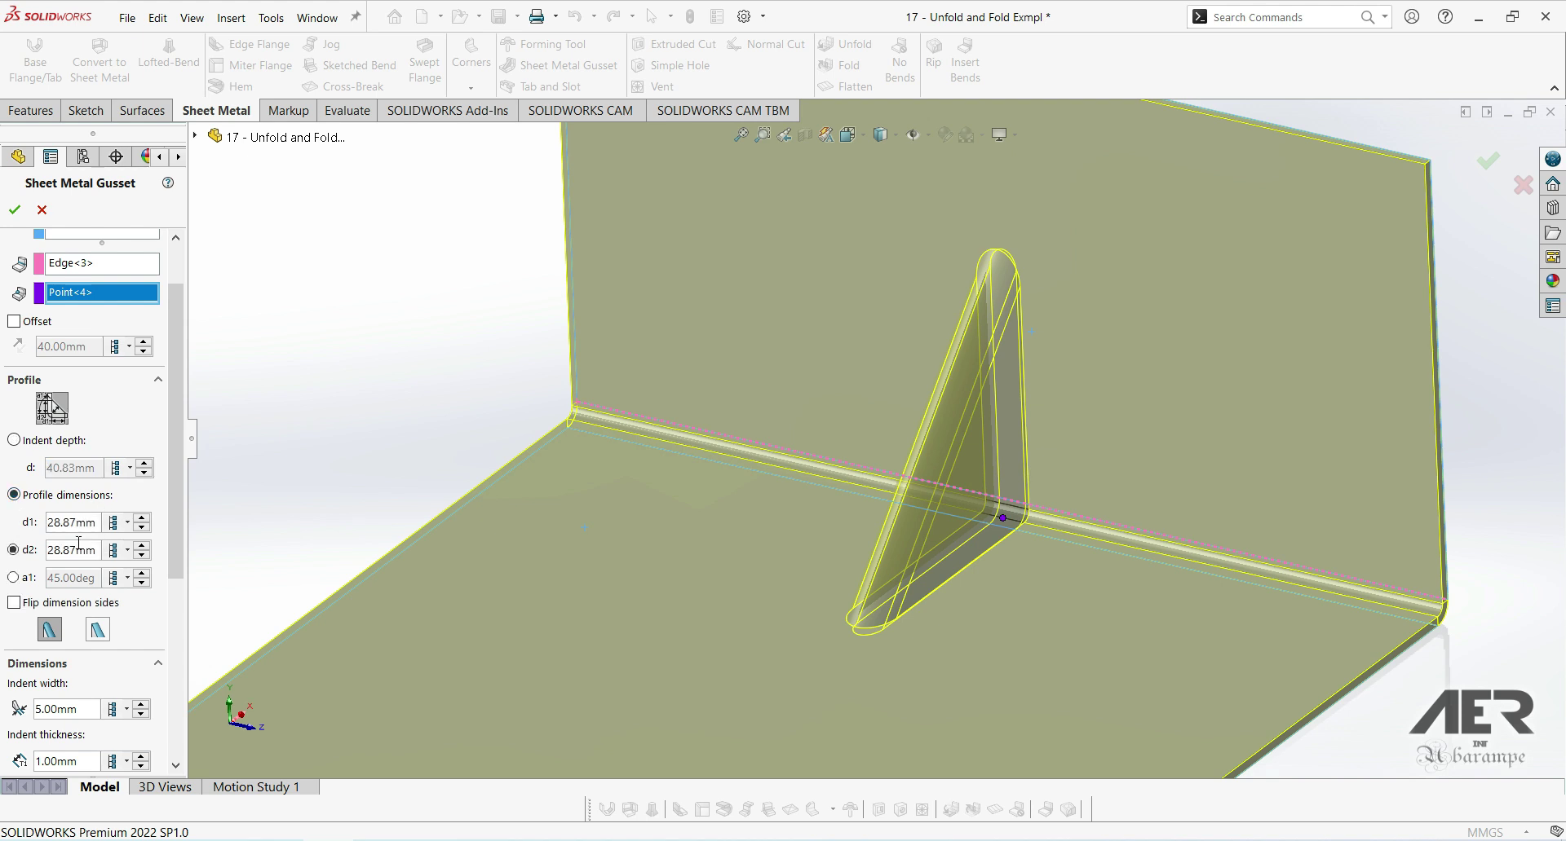
left_click(142, 518)
left_click(141, 519)
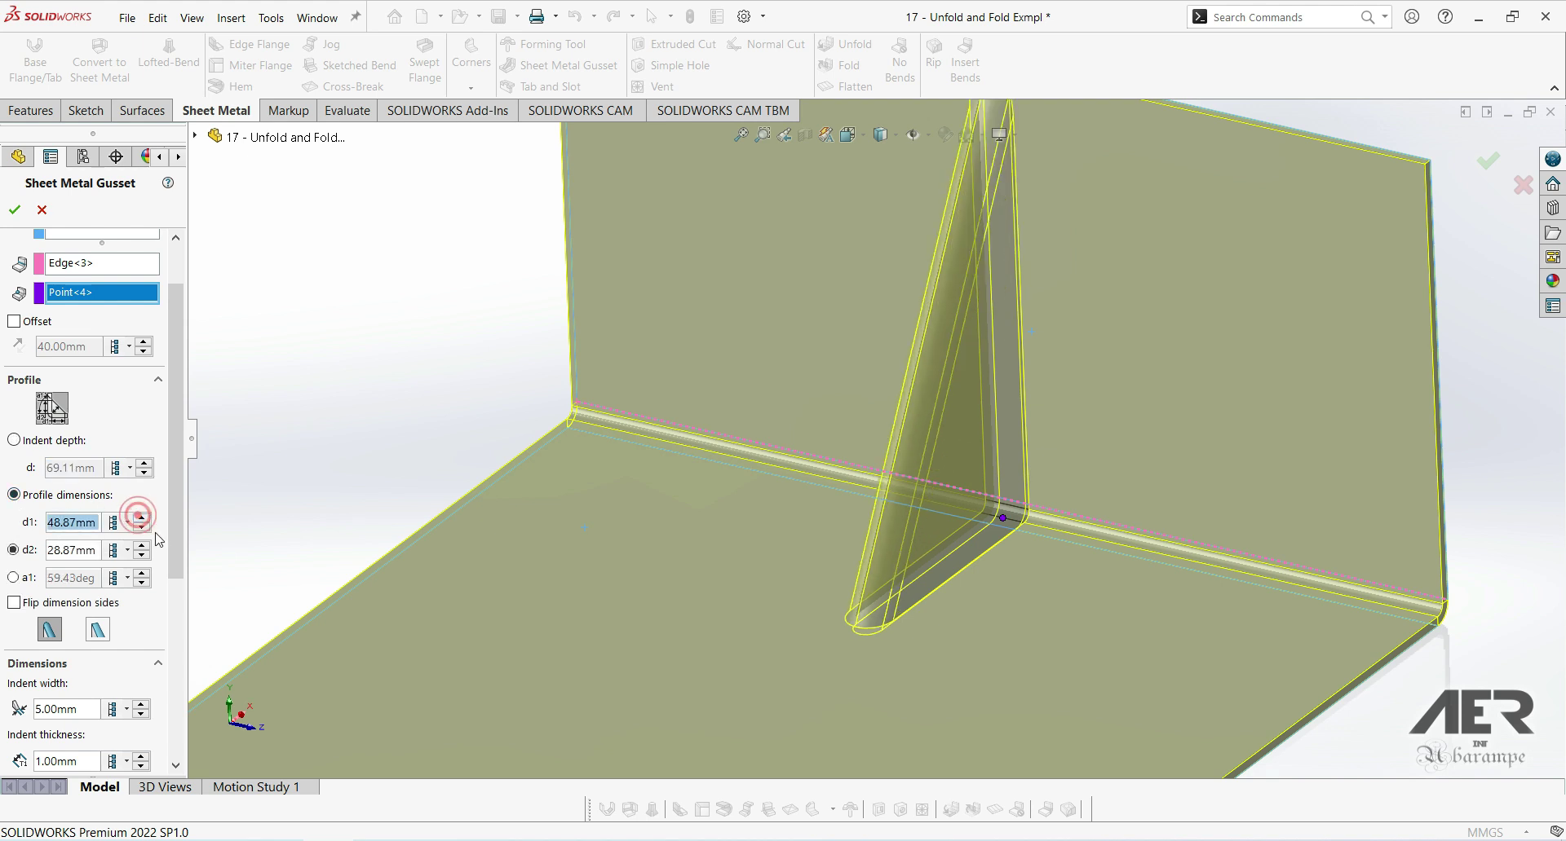
left_click(143, 527)
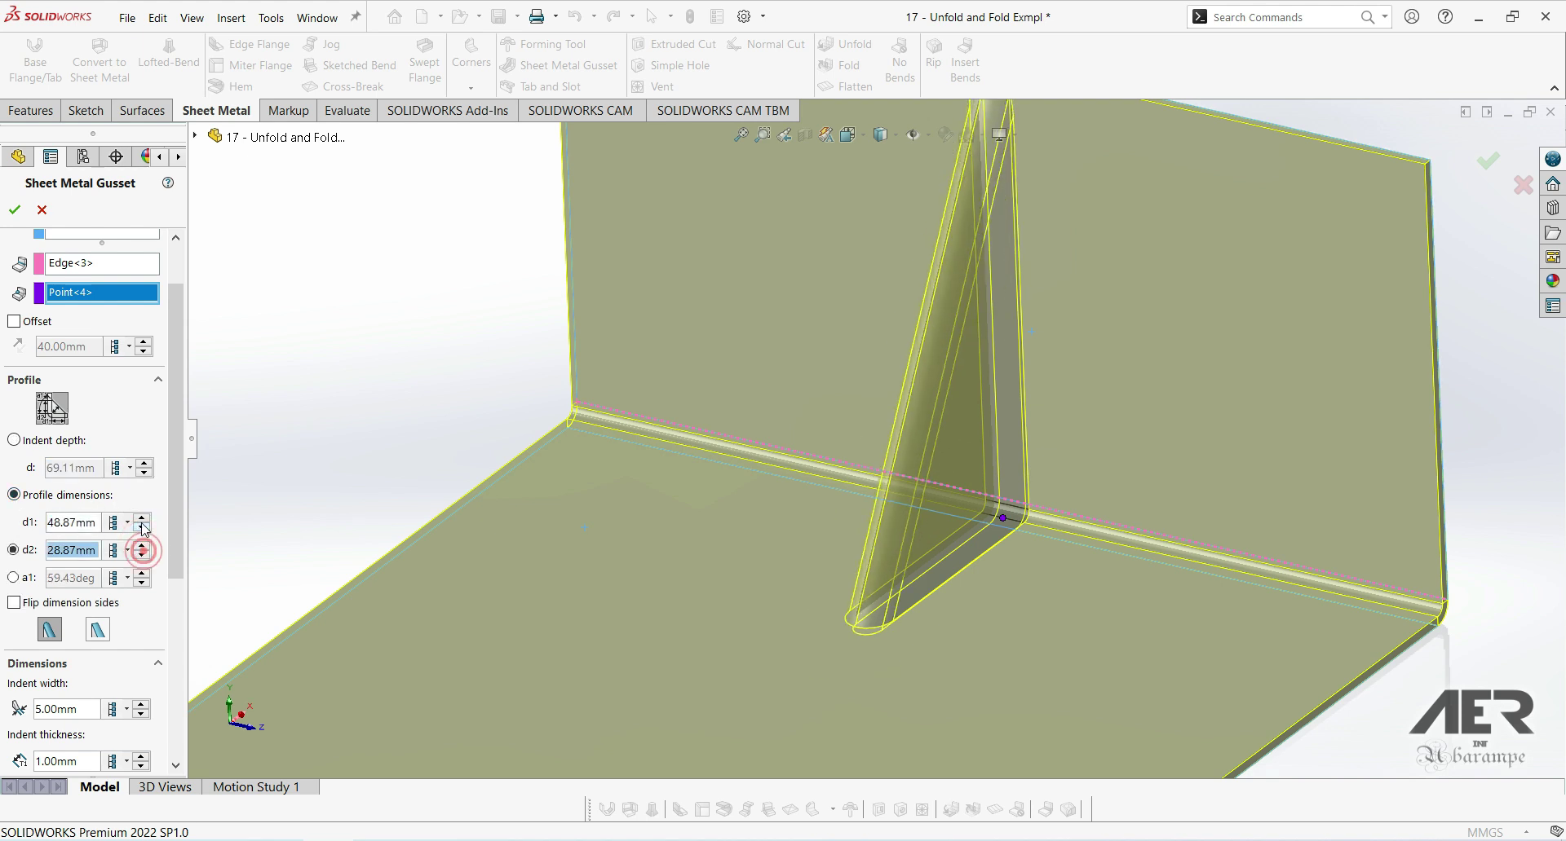
left_click(144, 528)
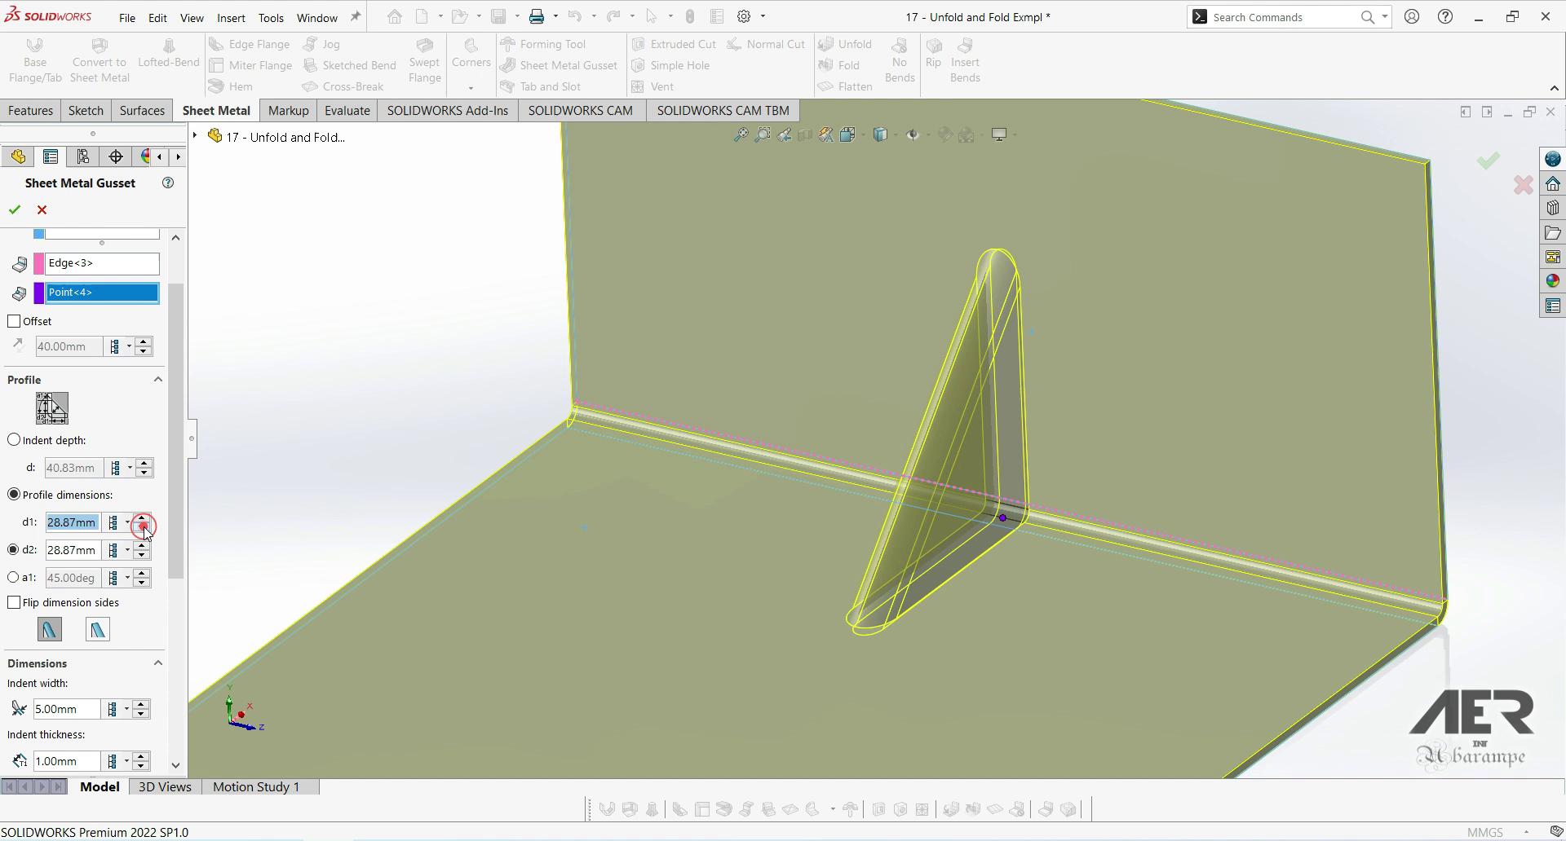
- Define the gusset profile by angle a1 instead of d2, with a1 set to 54 degrees and d1 to 8.87 mm
left_click(13, 579)
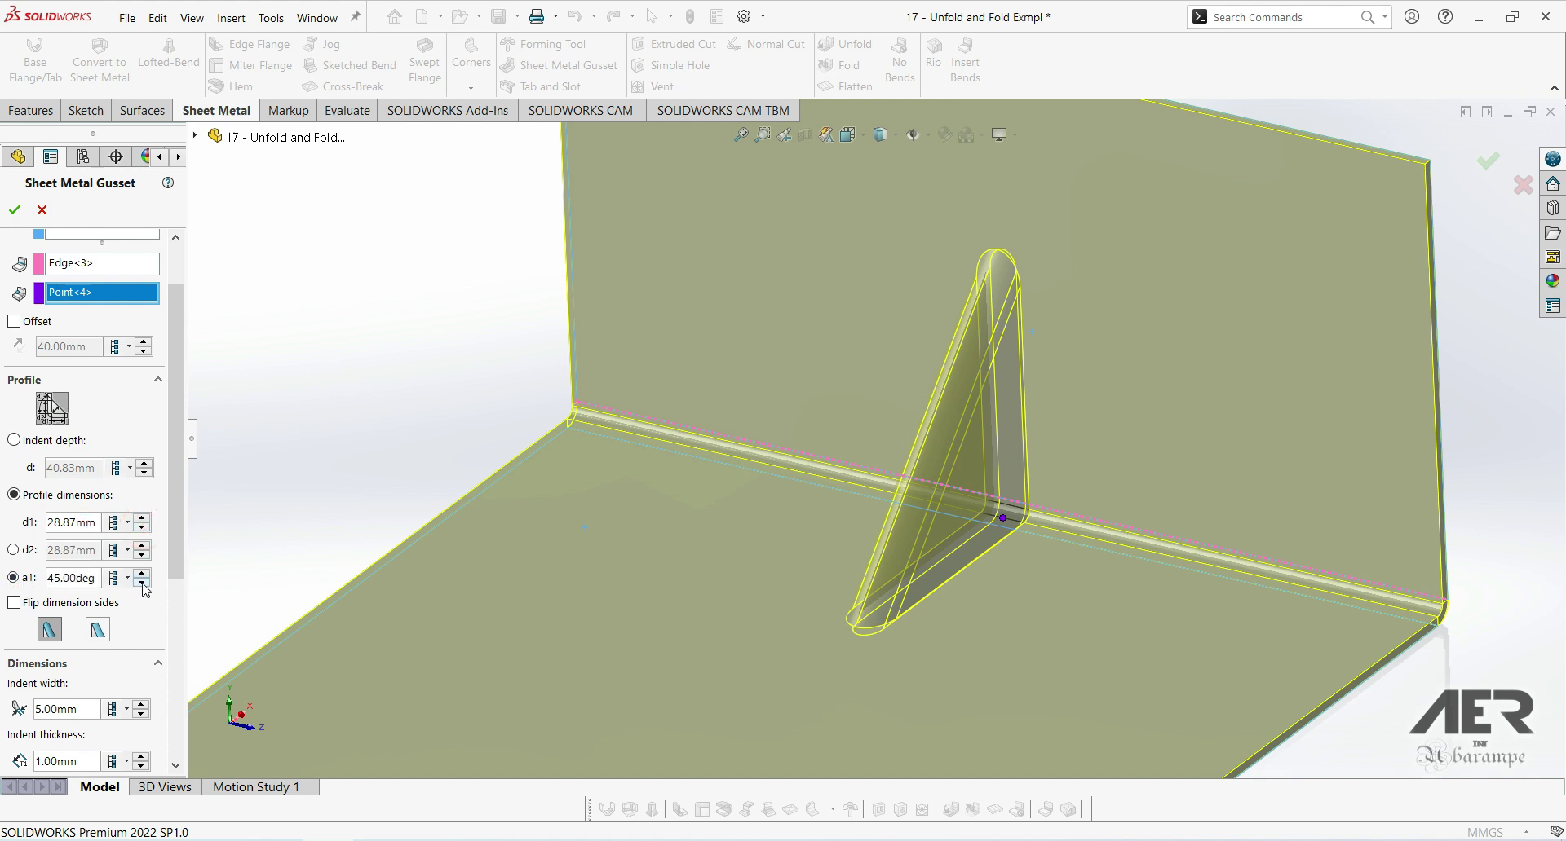
left_click(142, 574)
left_click(142, 574)
left_click(142, 574)
left_click(142, 575)
left_click(142, 574)
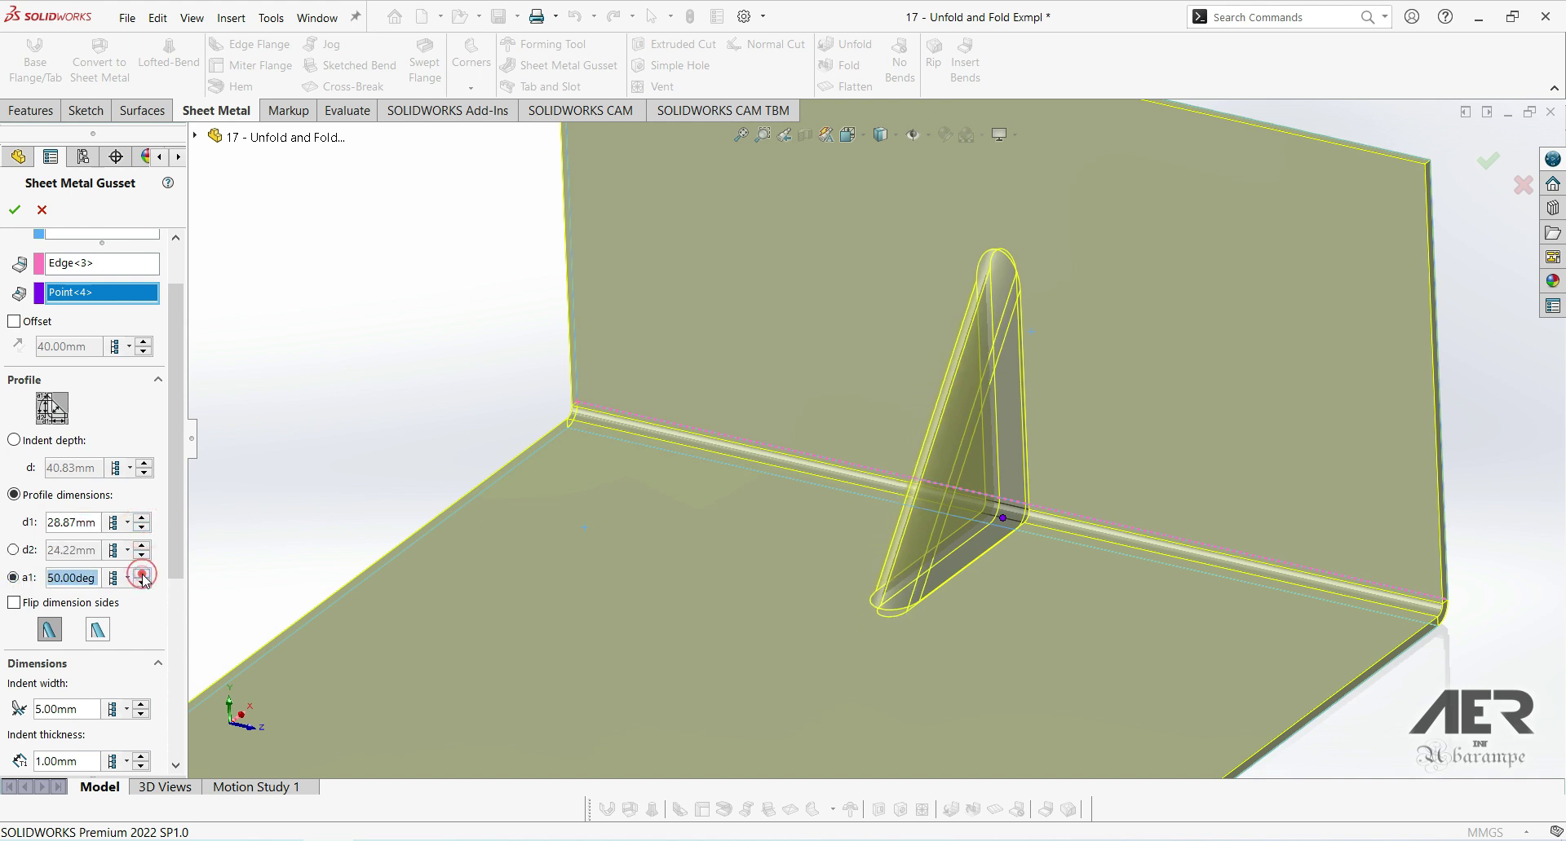
left_click(141, 574)
left_click(142, 573)
left_click(142, 573)
left_click(142, 573)
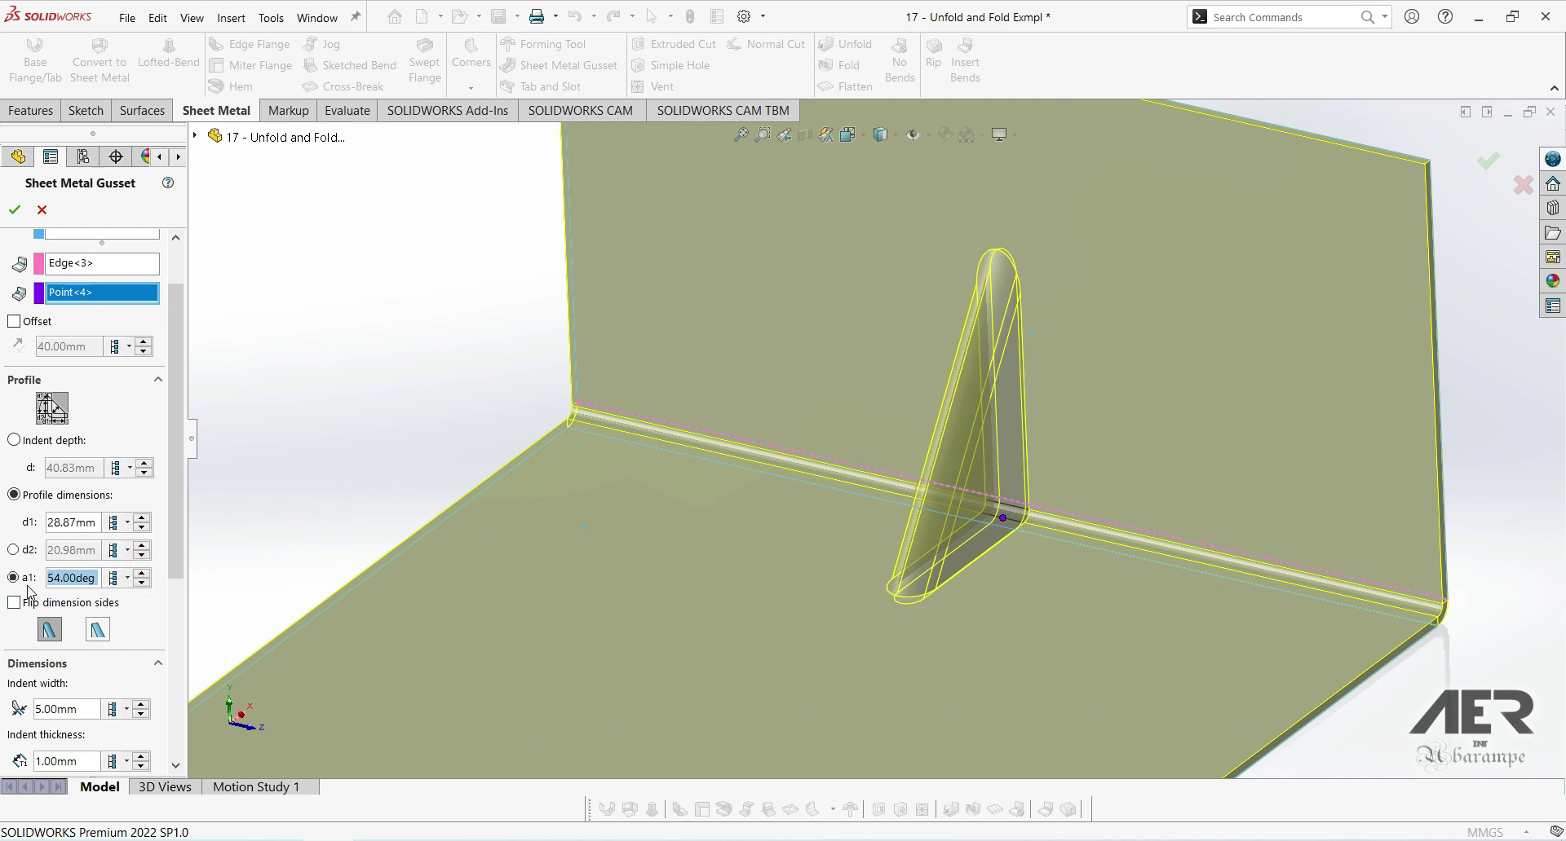
left_click(142, 528)
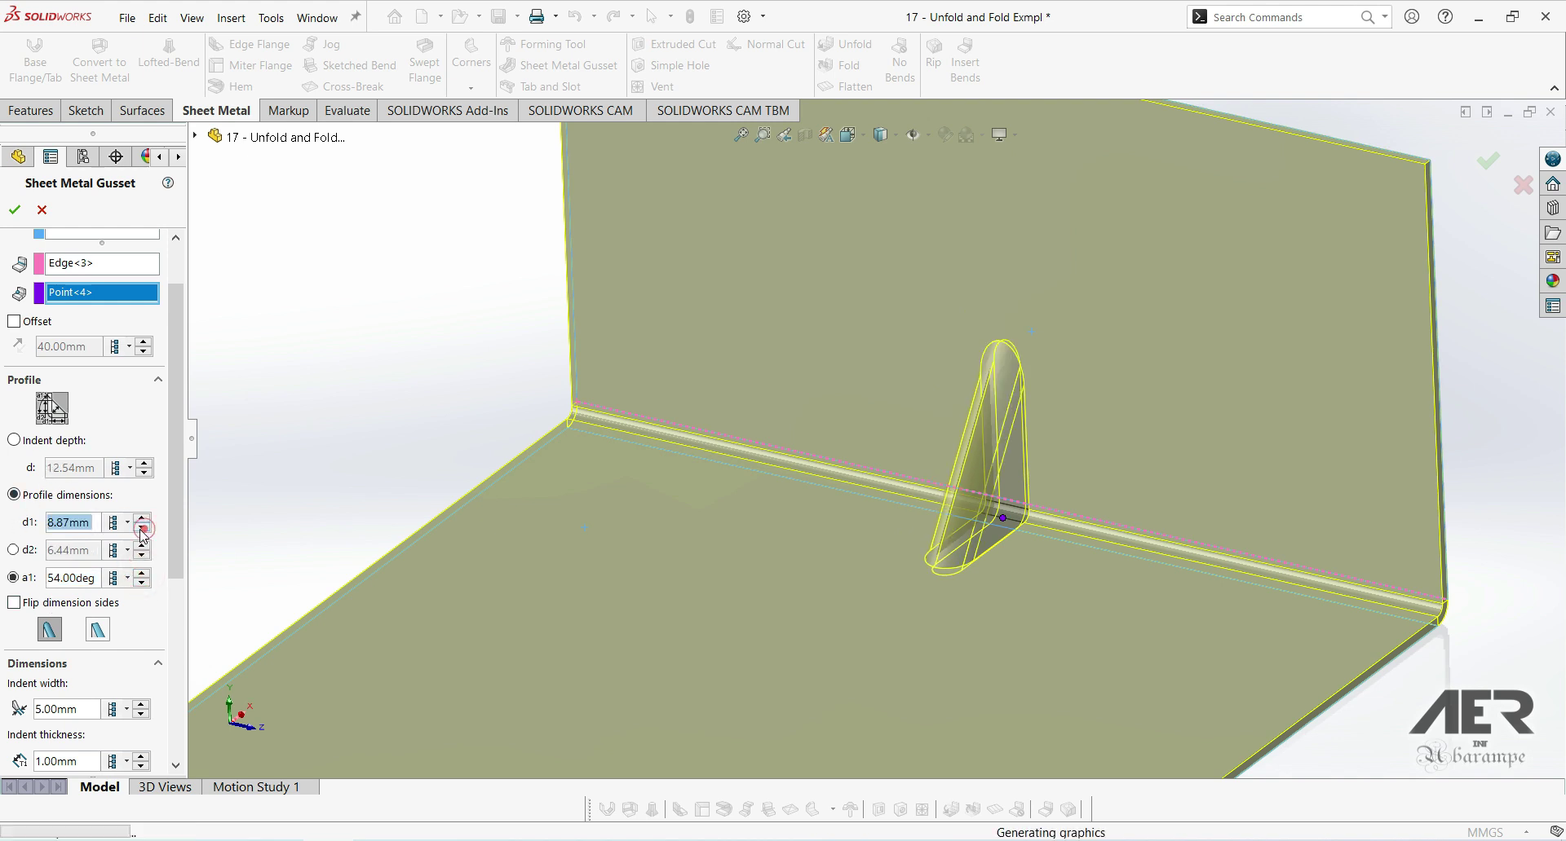
- Set the gusset profile's d1 to 18.87 mm and flip its dimension sides
left_click(142, 528)
left_click(143, 517)
left_click(142, 516)
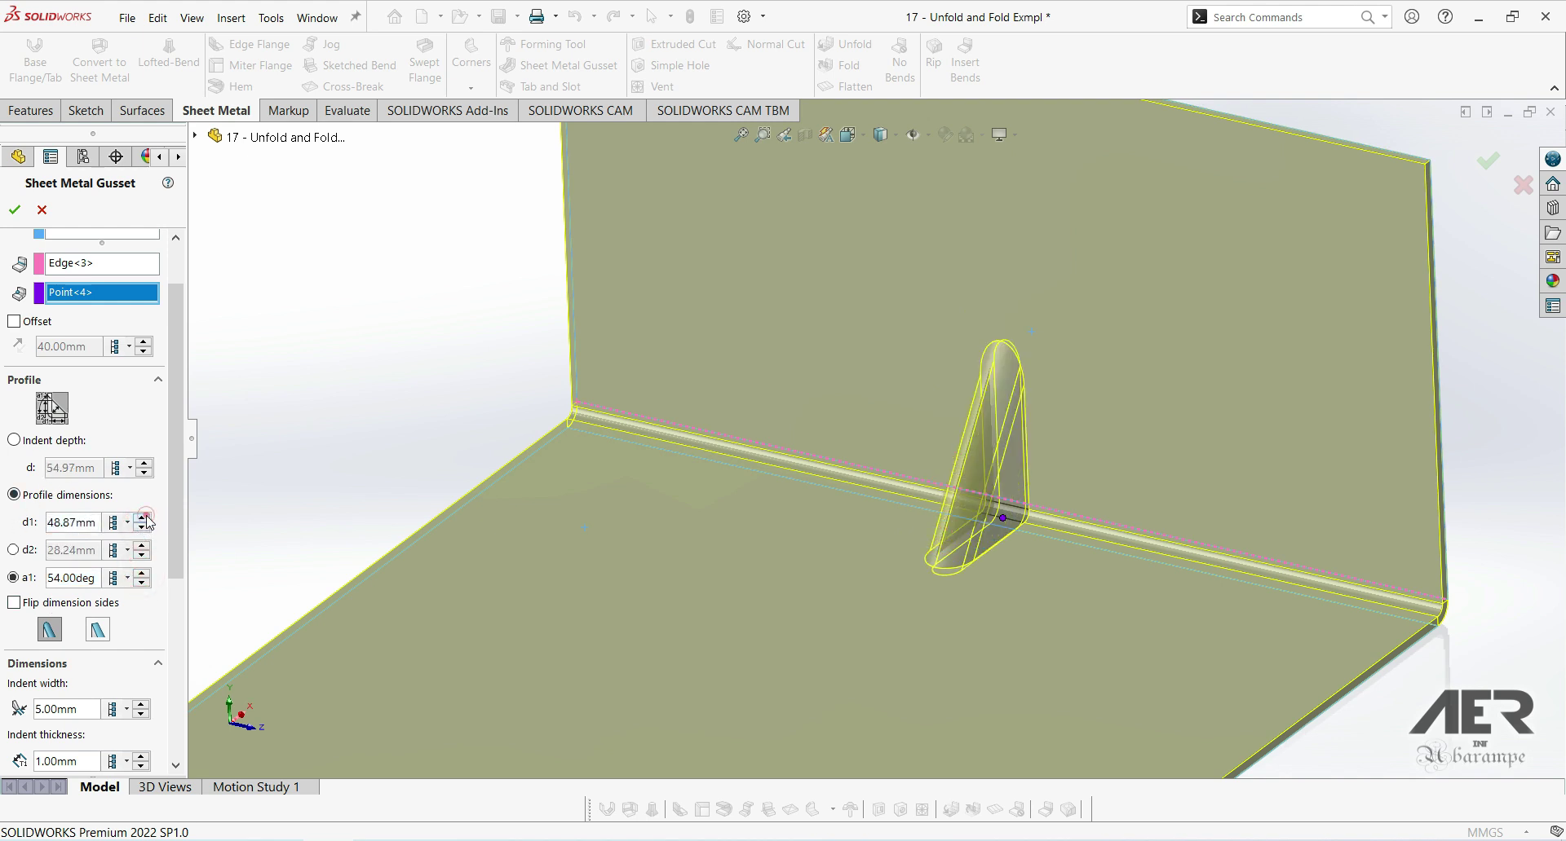
left_click(143, 517)
left_click(142, 527)
left_click(142, 528)
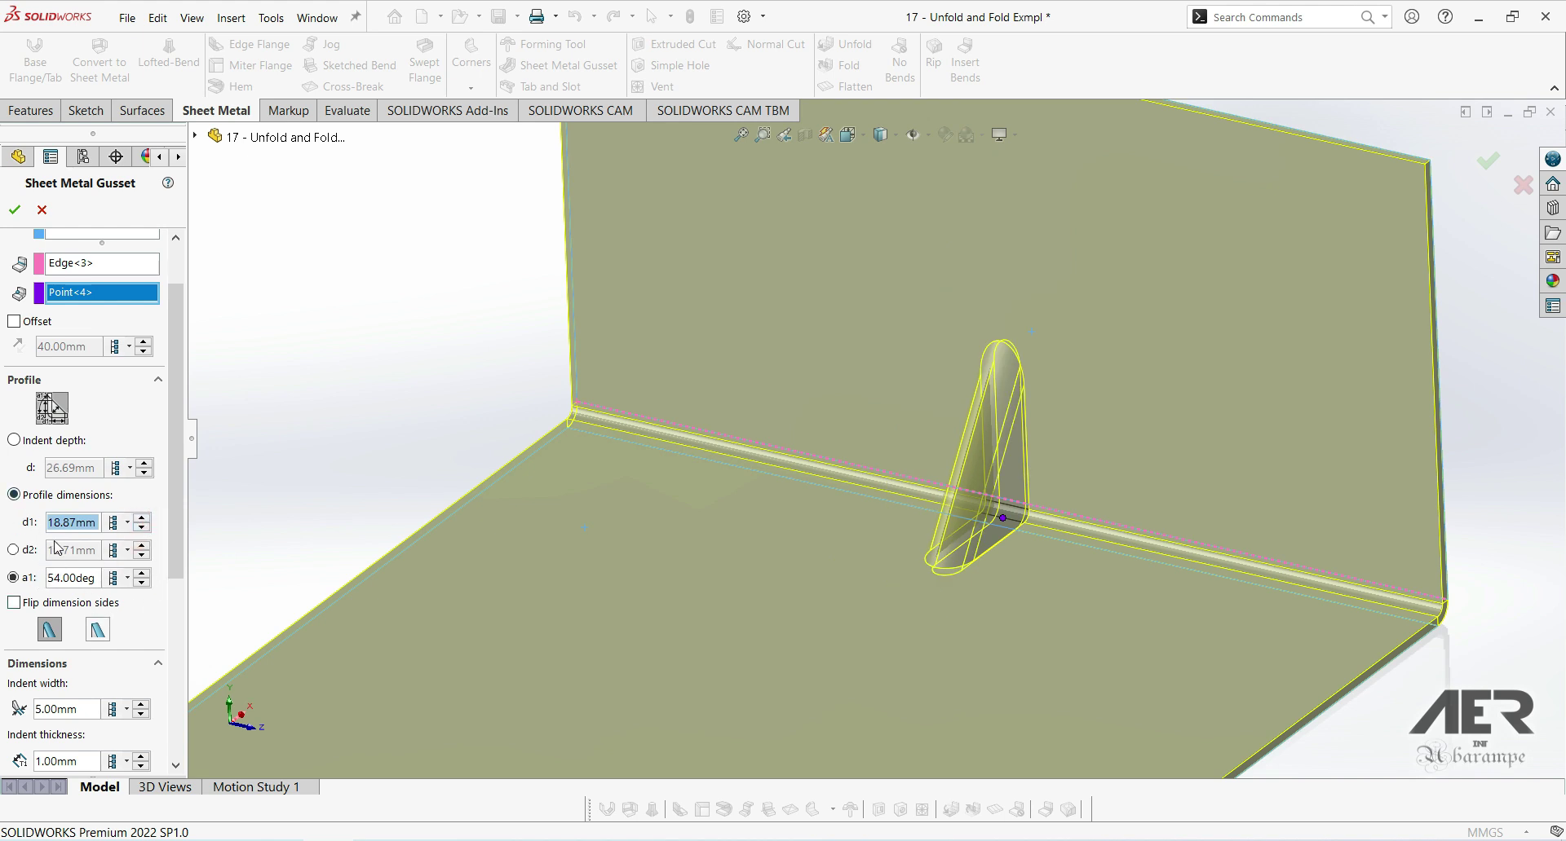
left_click(13, 604)
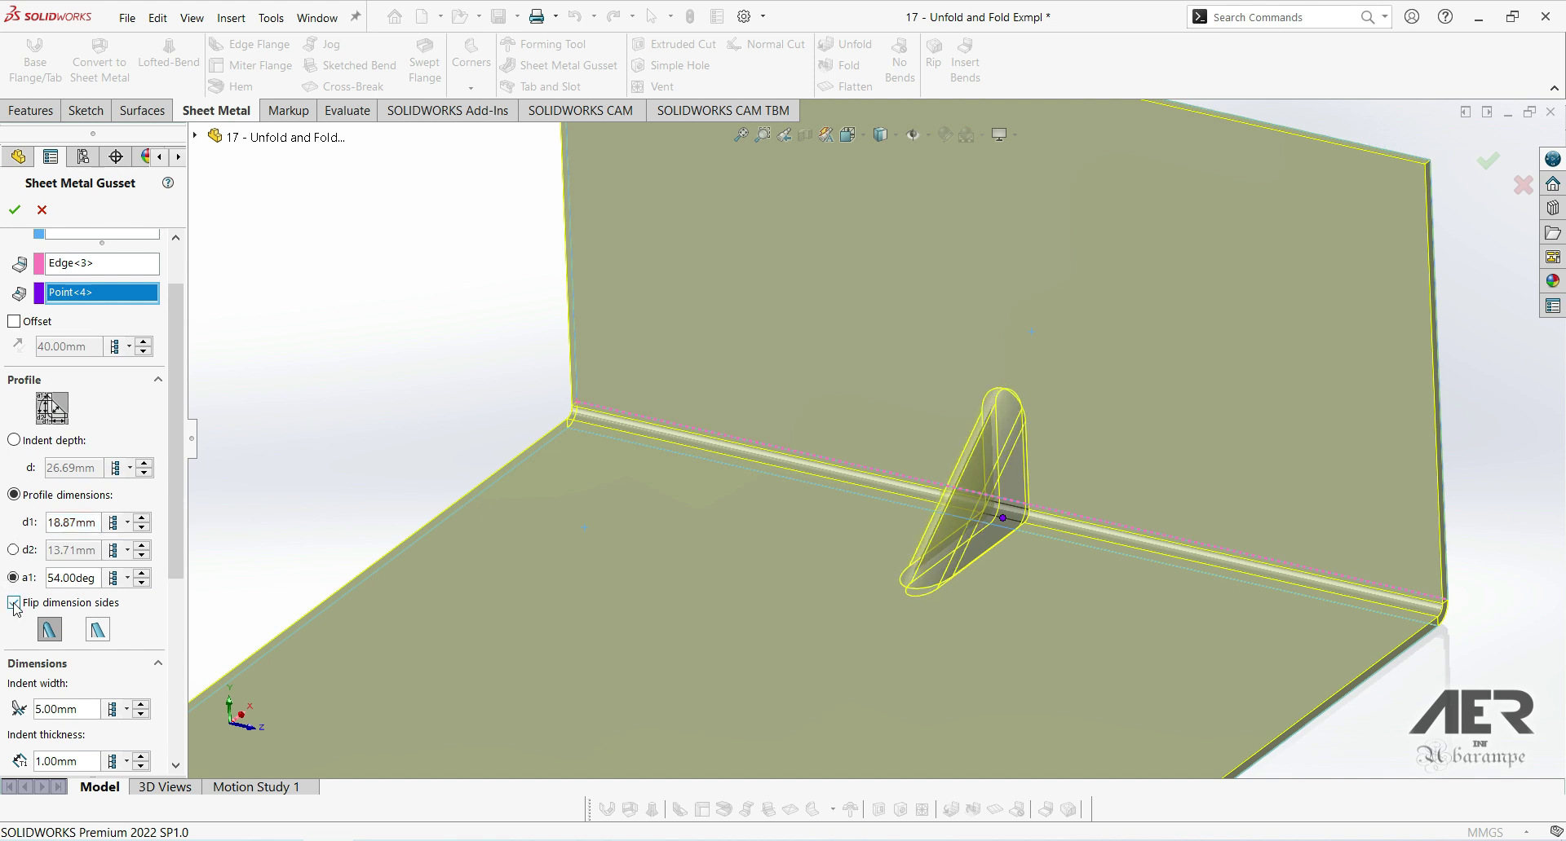
- Switch the gusset between the flat and rounded shapes to compare them, leaving it flat
left_click(97, 629)
left_click(48, 630)
left_click(97, 630)
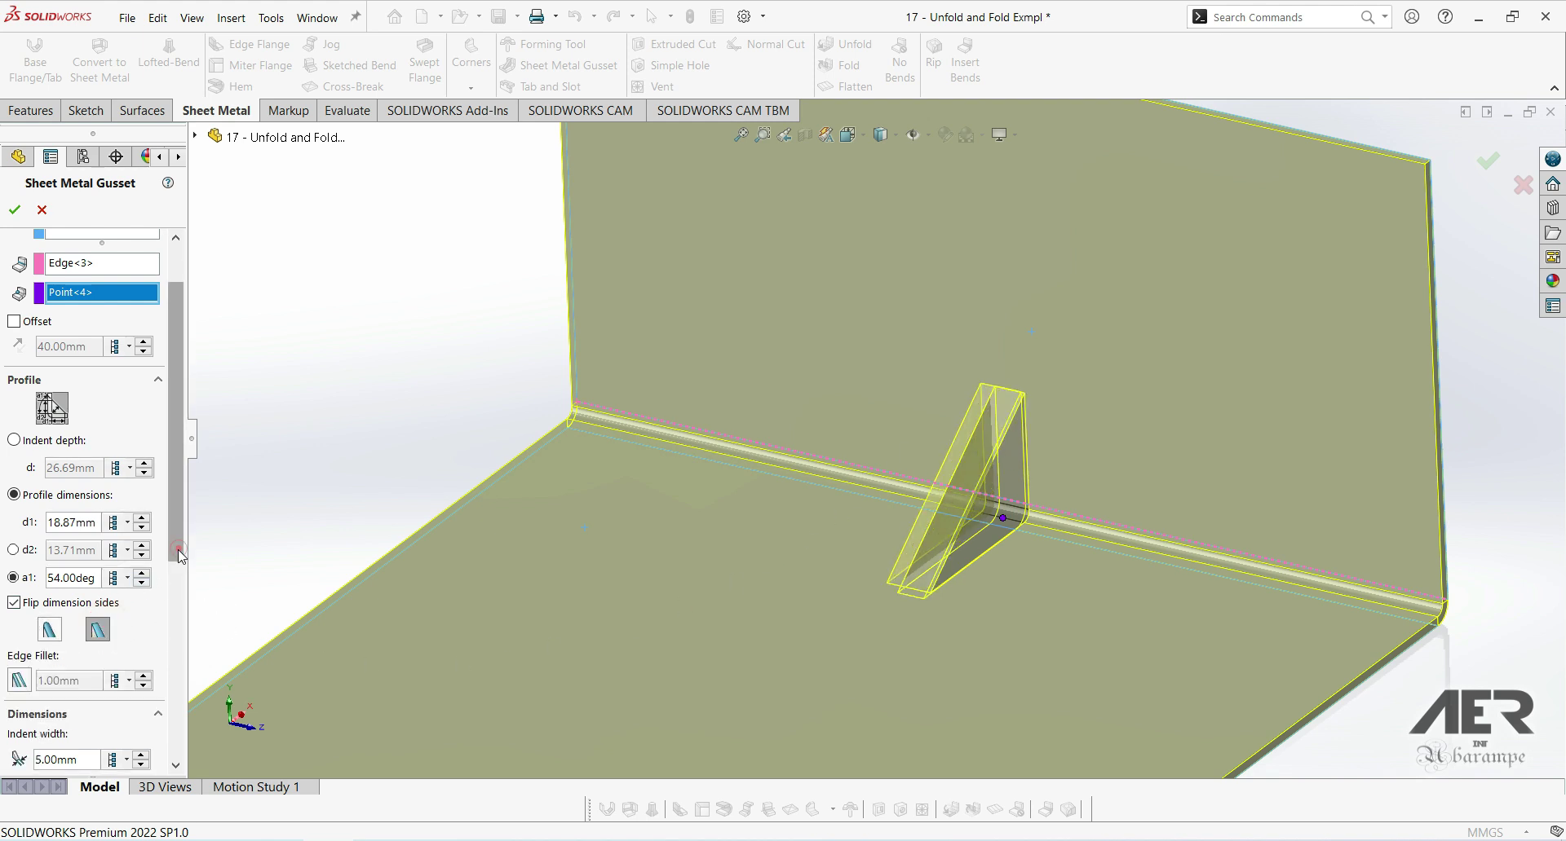
- Try the inner corner fillet, keep only a 1 mm outer corner fillet, and create the gusset with the rounded shape
left_click_drag(178, 549, 196, 749)
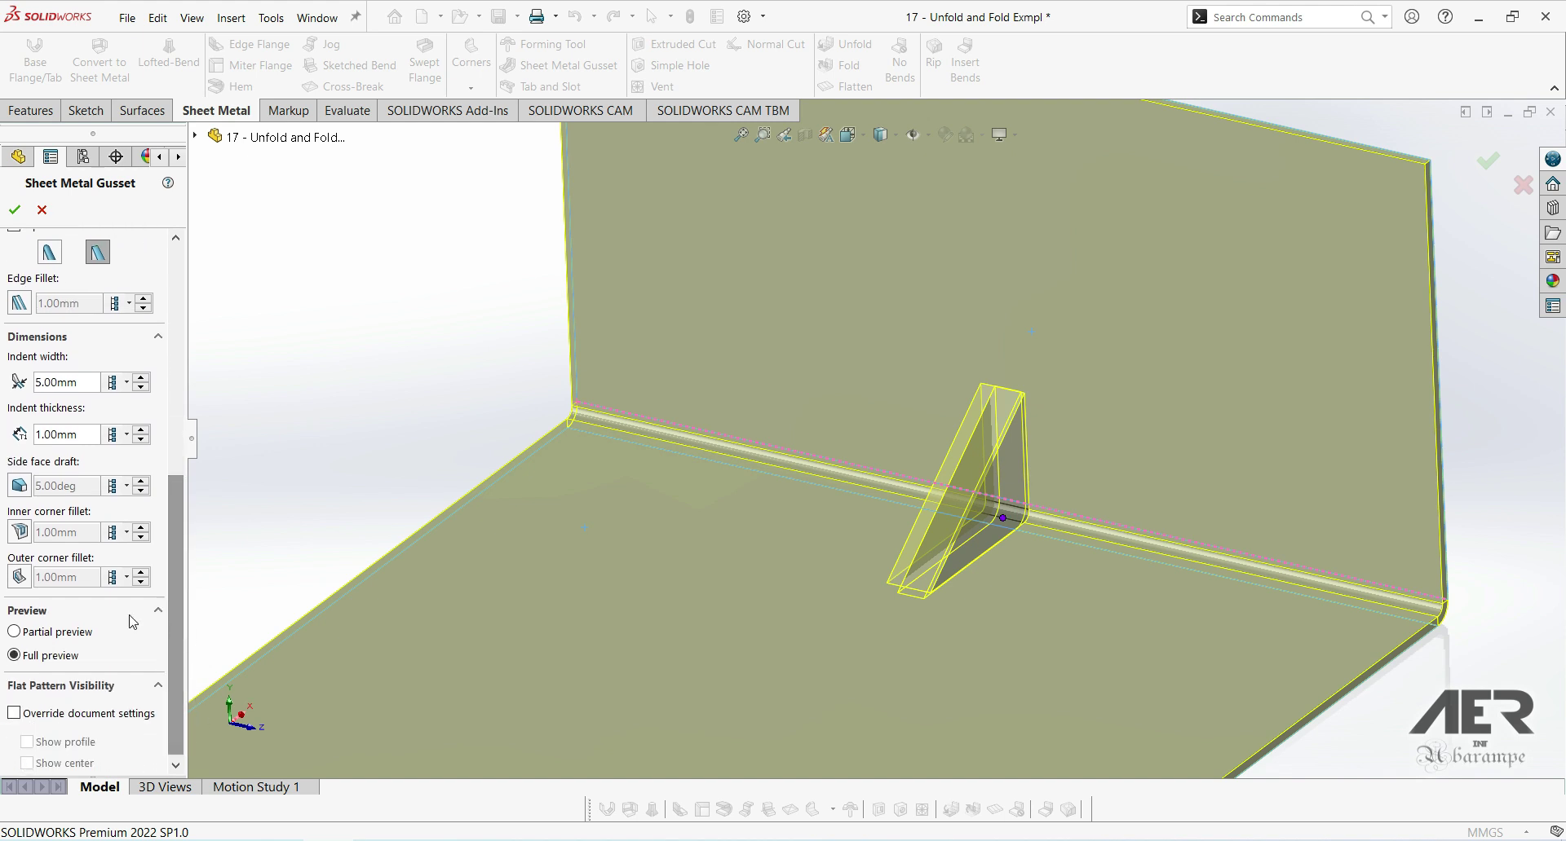
left_click(20, 533)
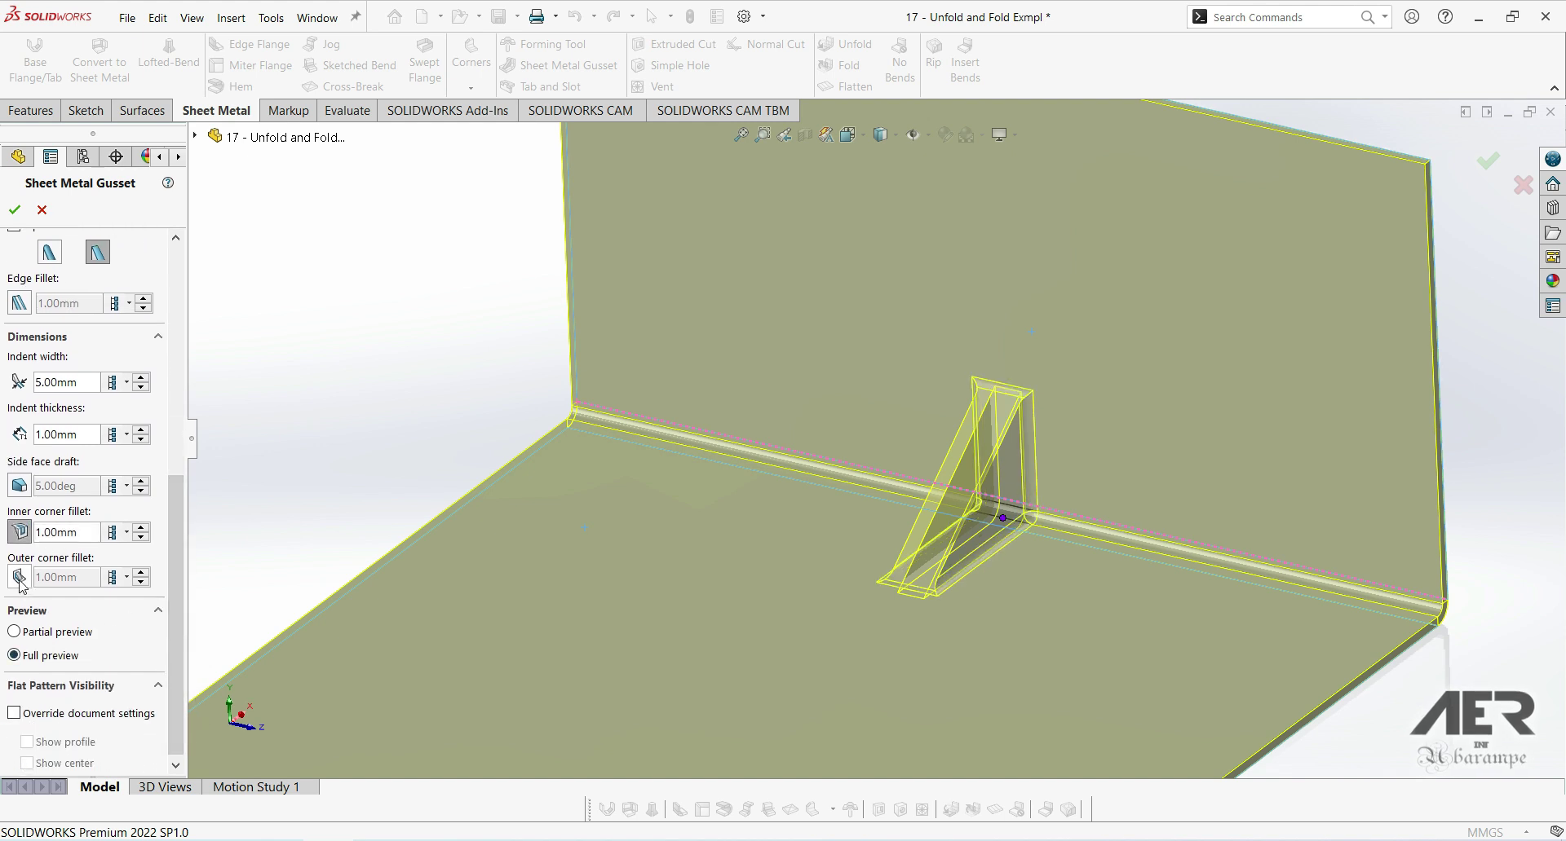
left_click(20, 578)
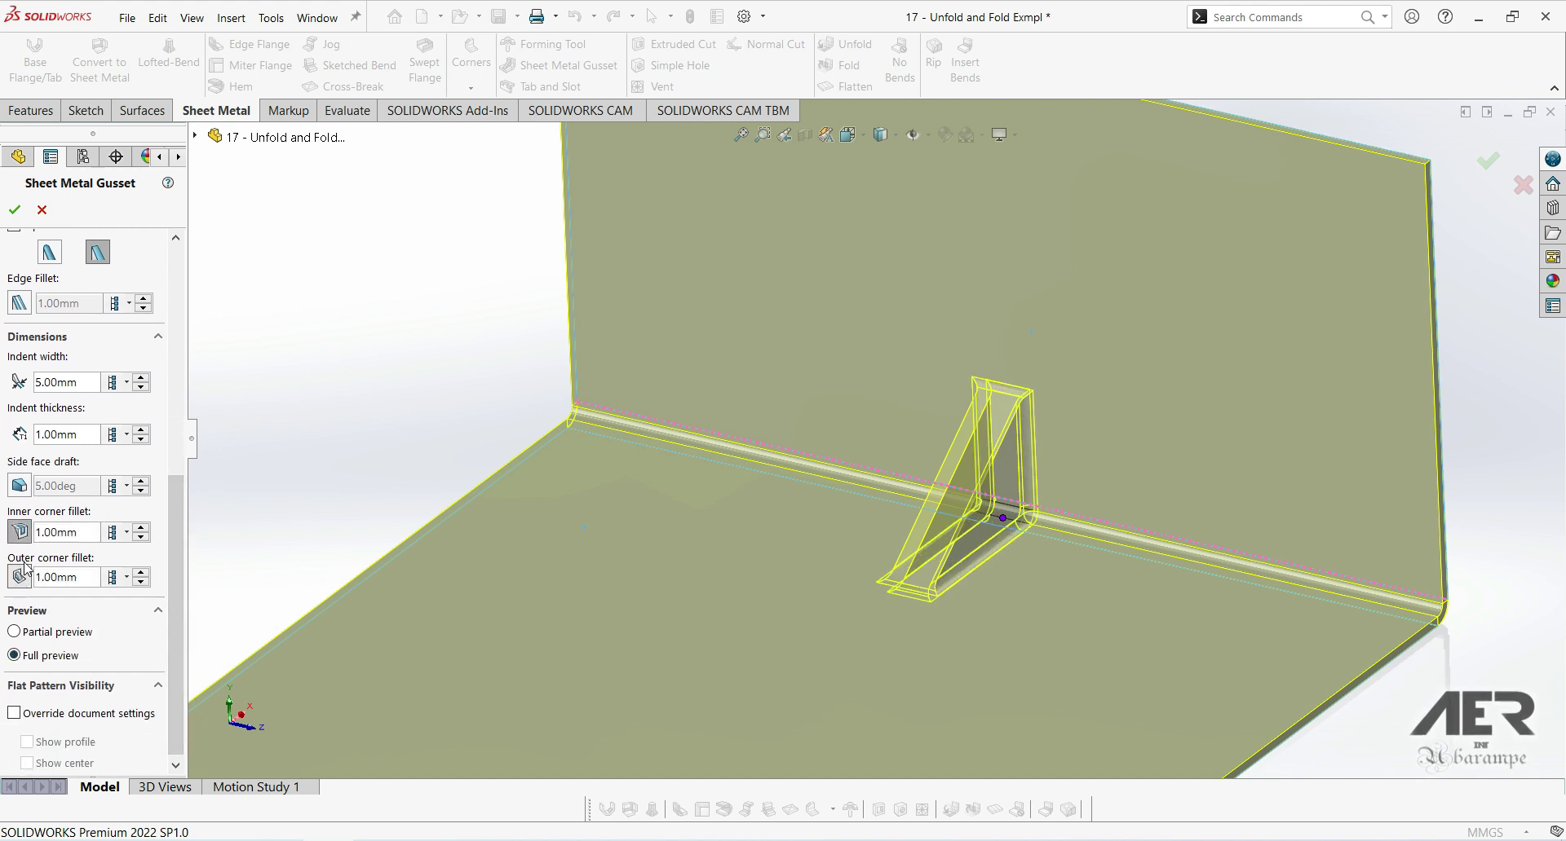
left_click(20, 533)
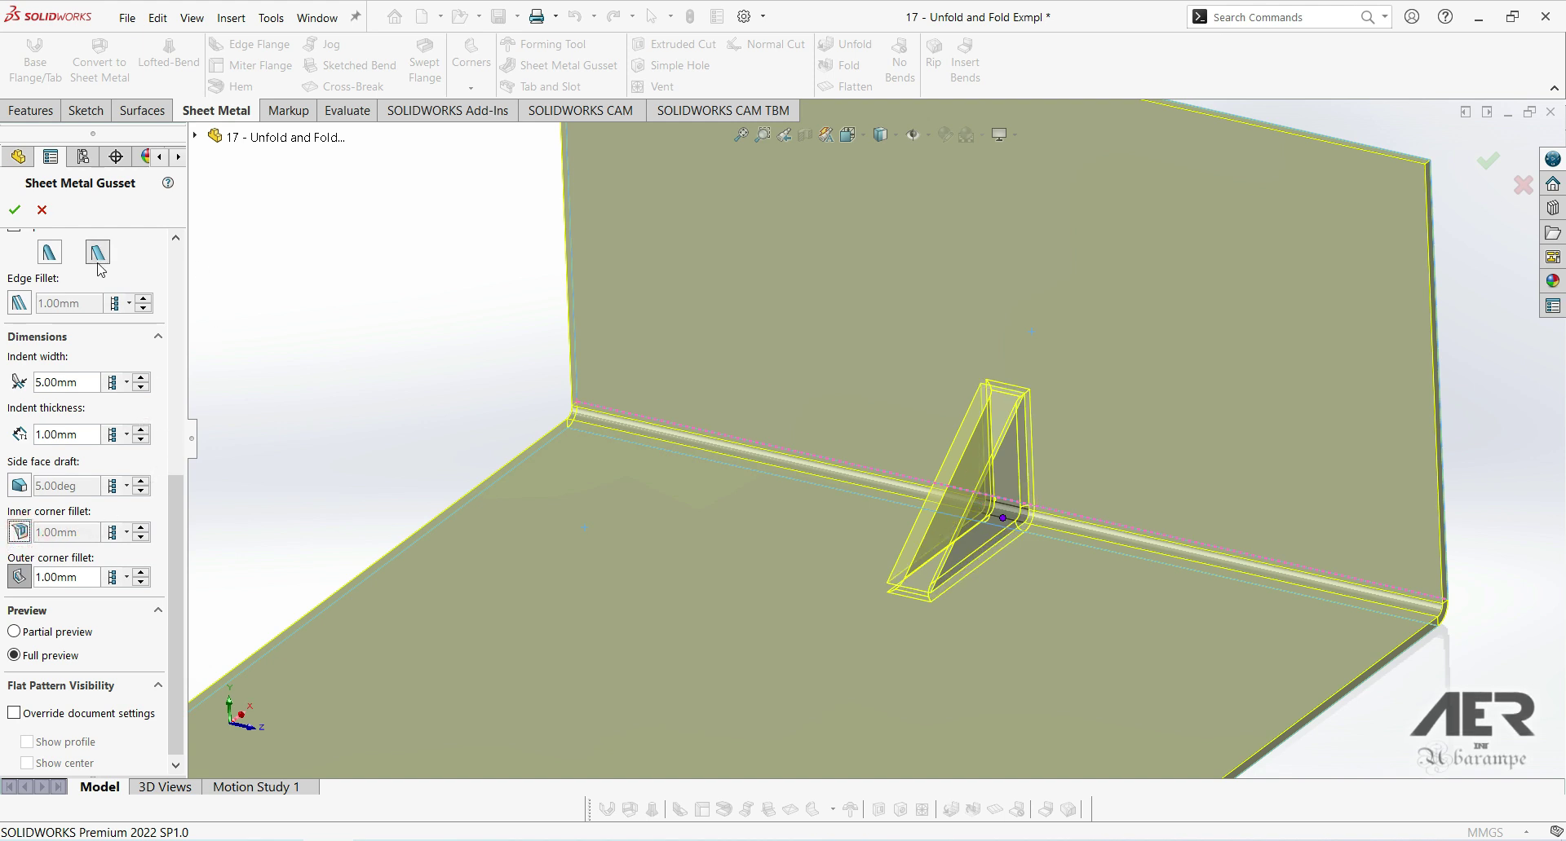
left_click(50, 252)
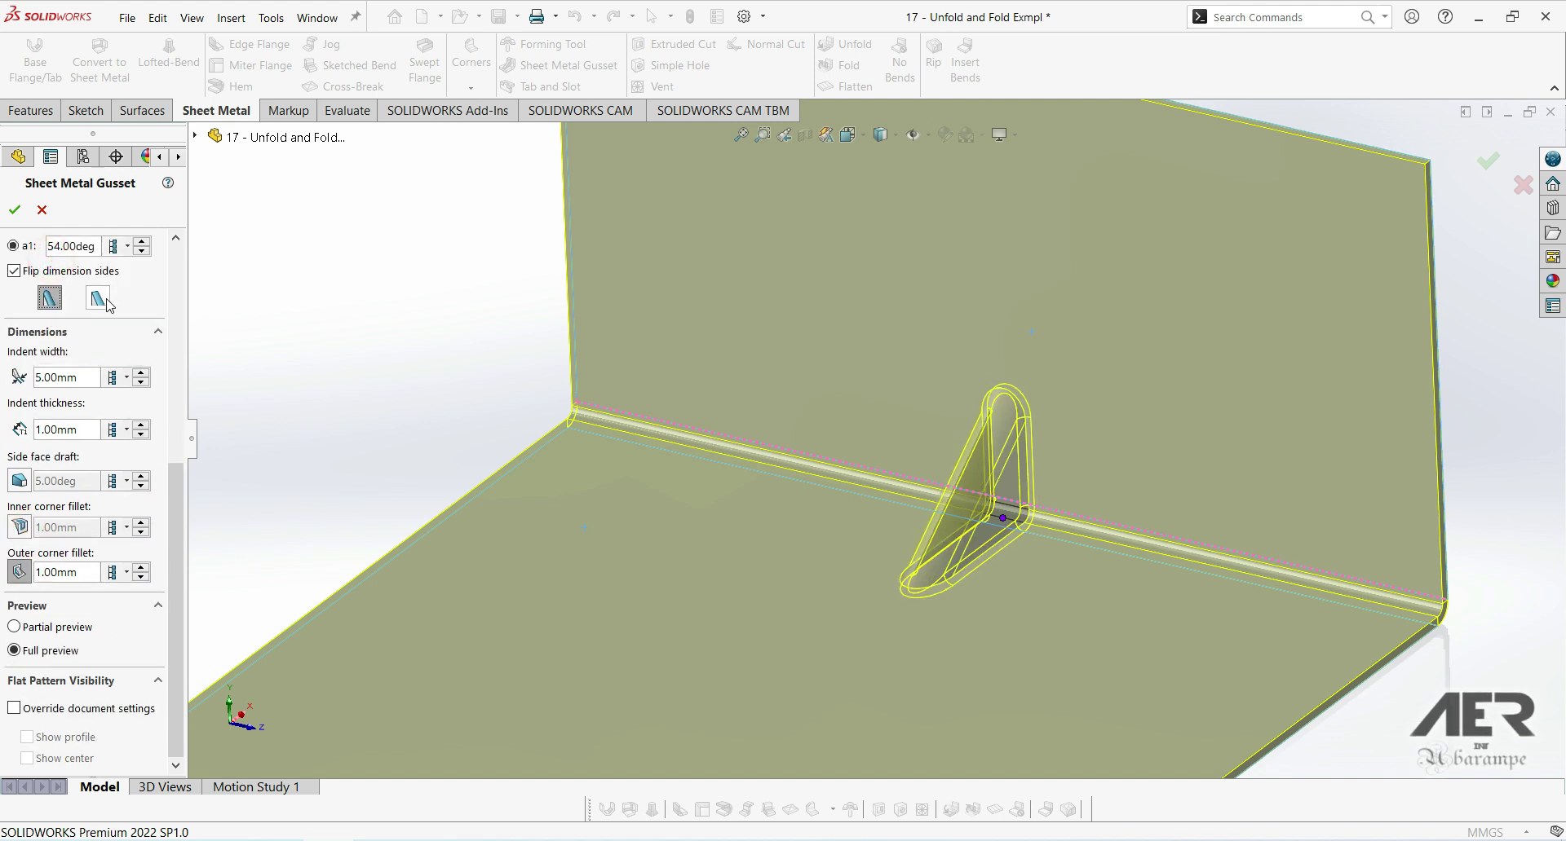
left_click(14, 209)
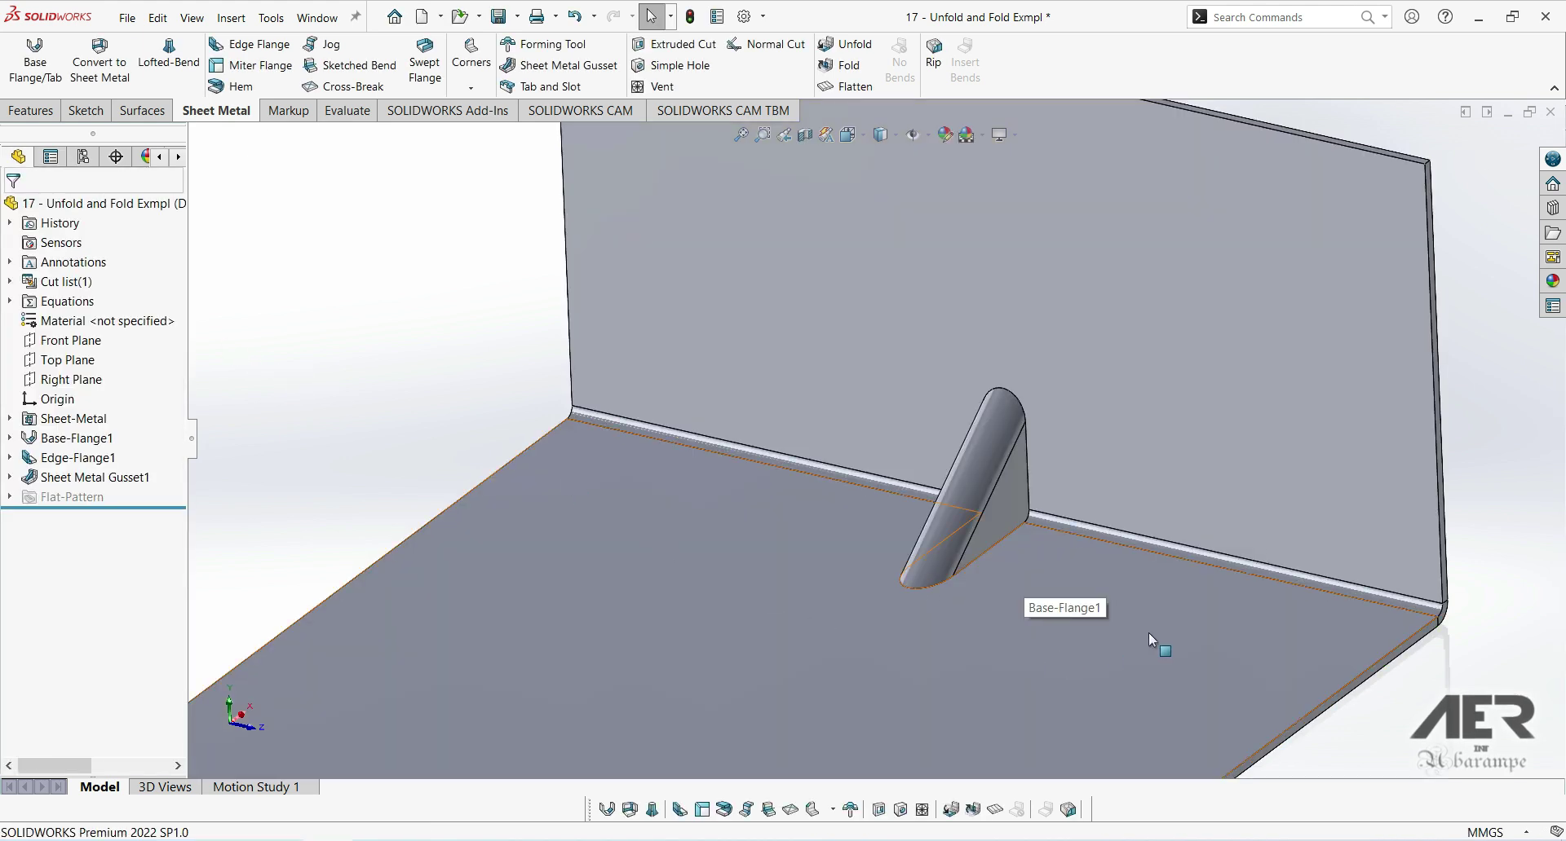
- Examine the finished gusset from the outer side of the flange and review its feature settings without changing them
middle_click_drag(1148, 633, 950, 559)
scroll(1504, 623, "up", 2)
middle_click_drag(1229, 509, 1234, 661)
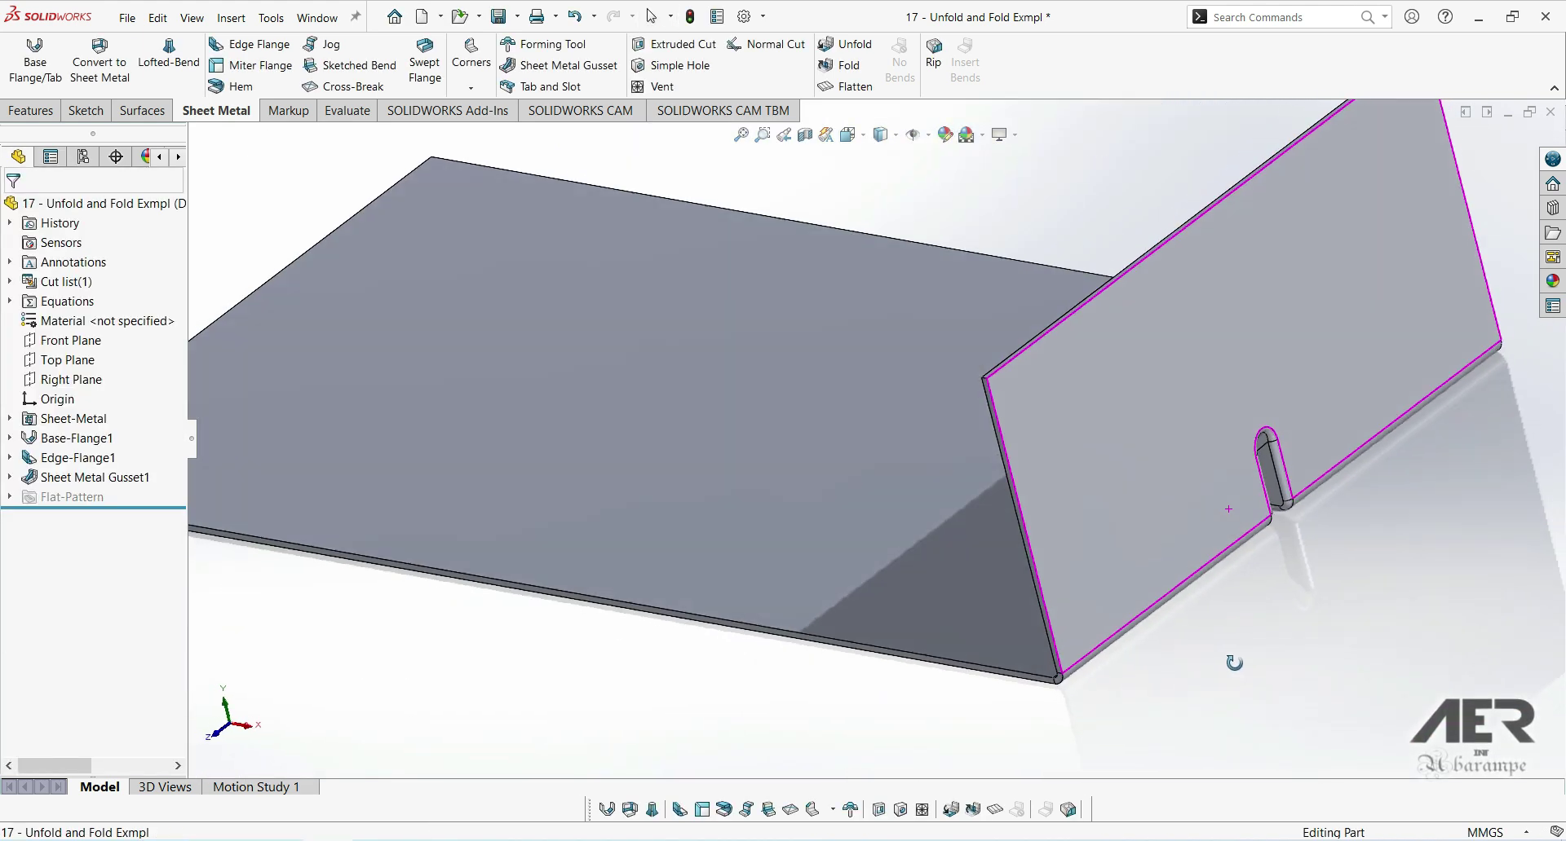
scroll(1455, 567, "down", 1)
middle_click_drag(1282, 461, 1277, 430)
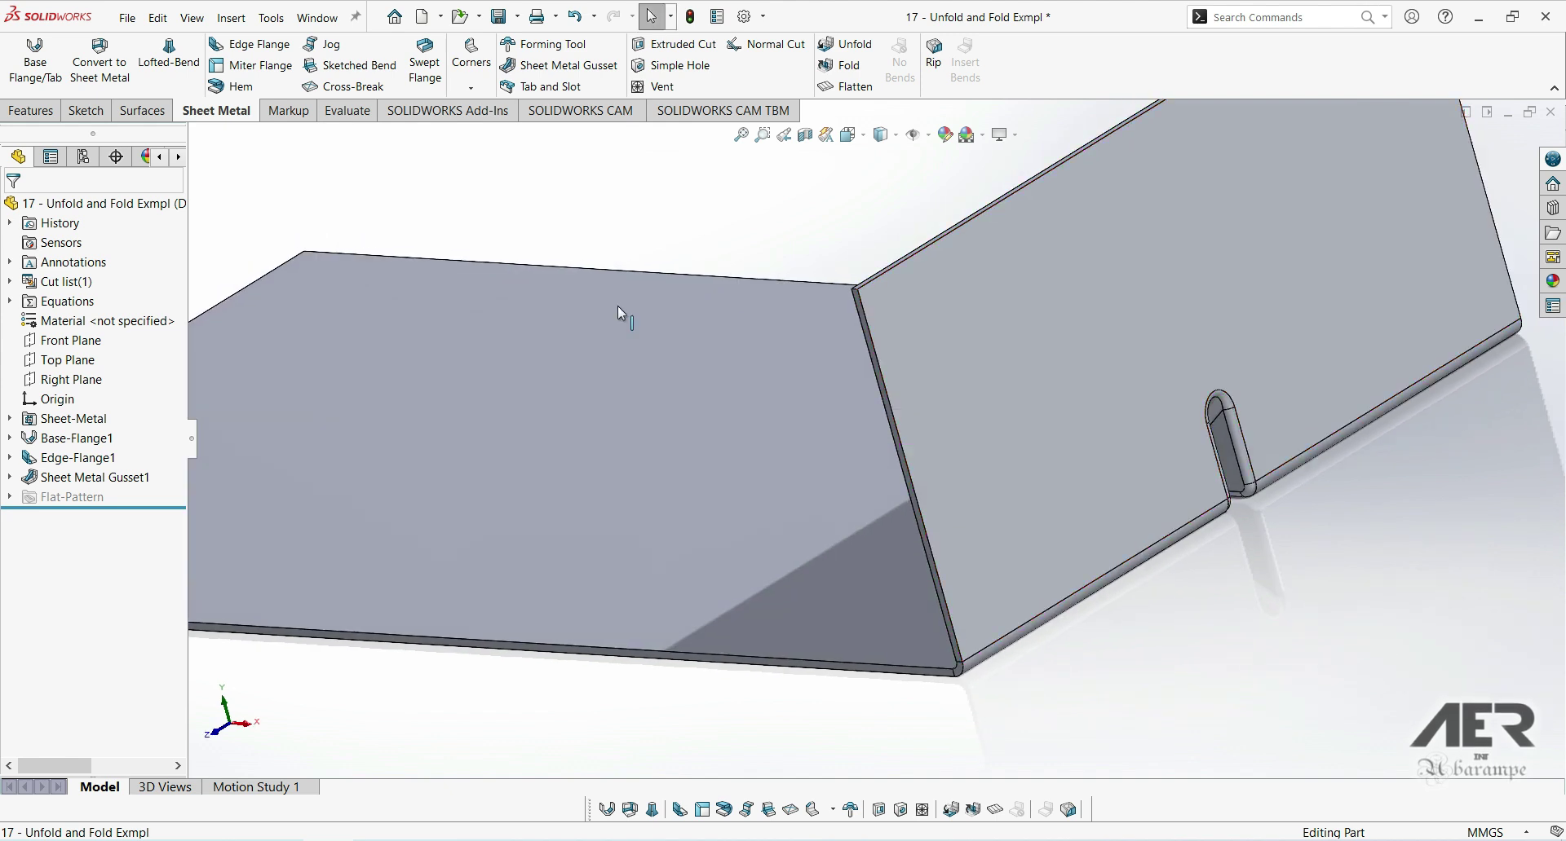
right_click(73, 481)
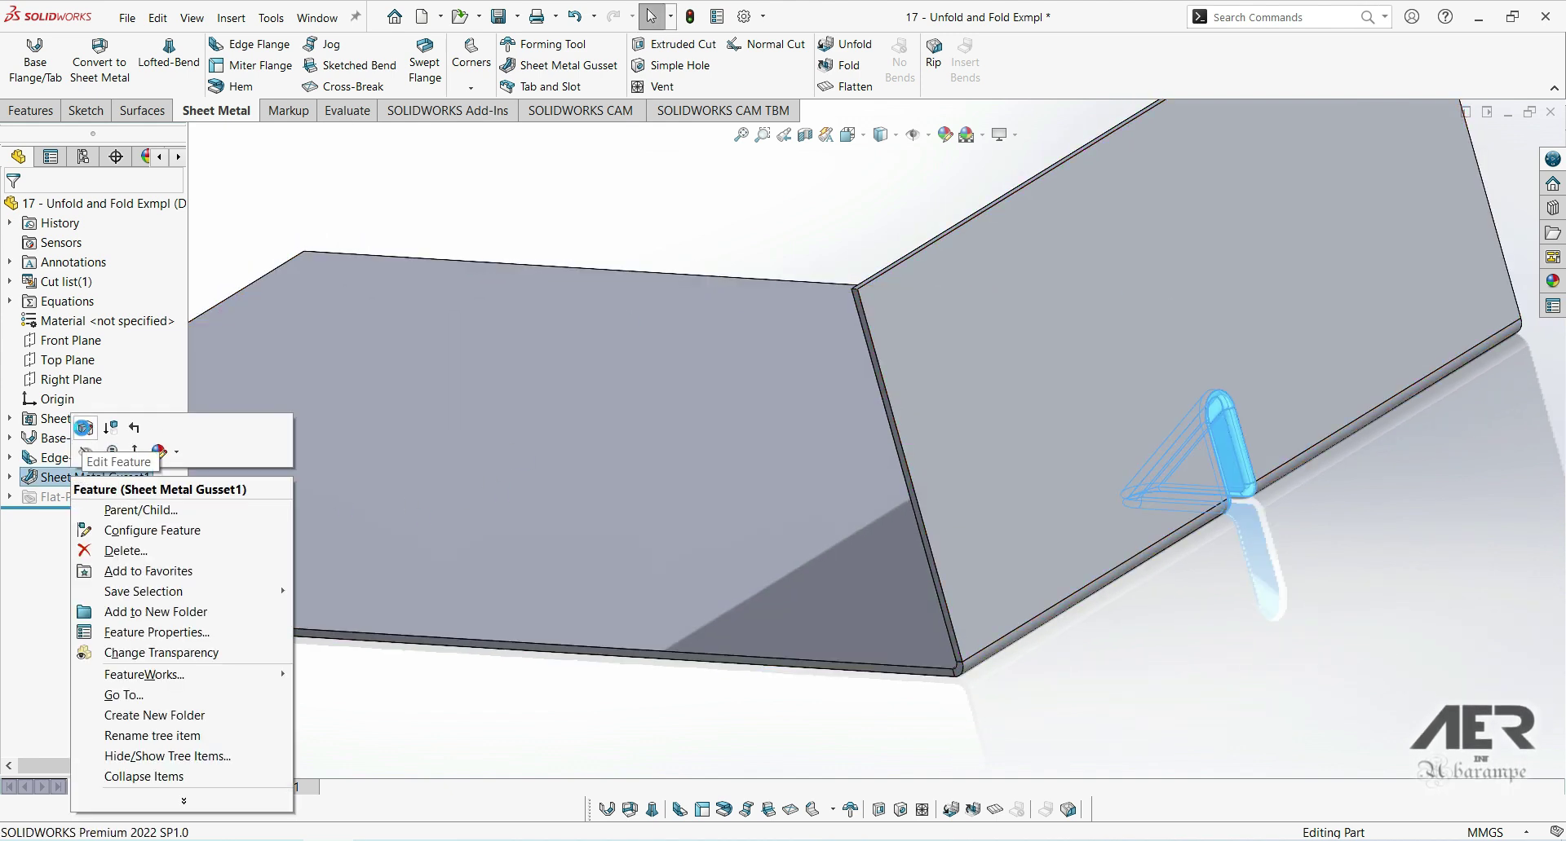
left_click(85, 473)
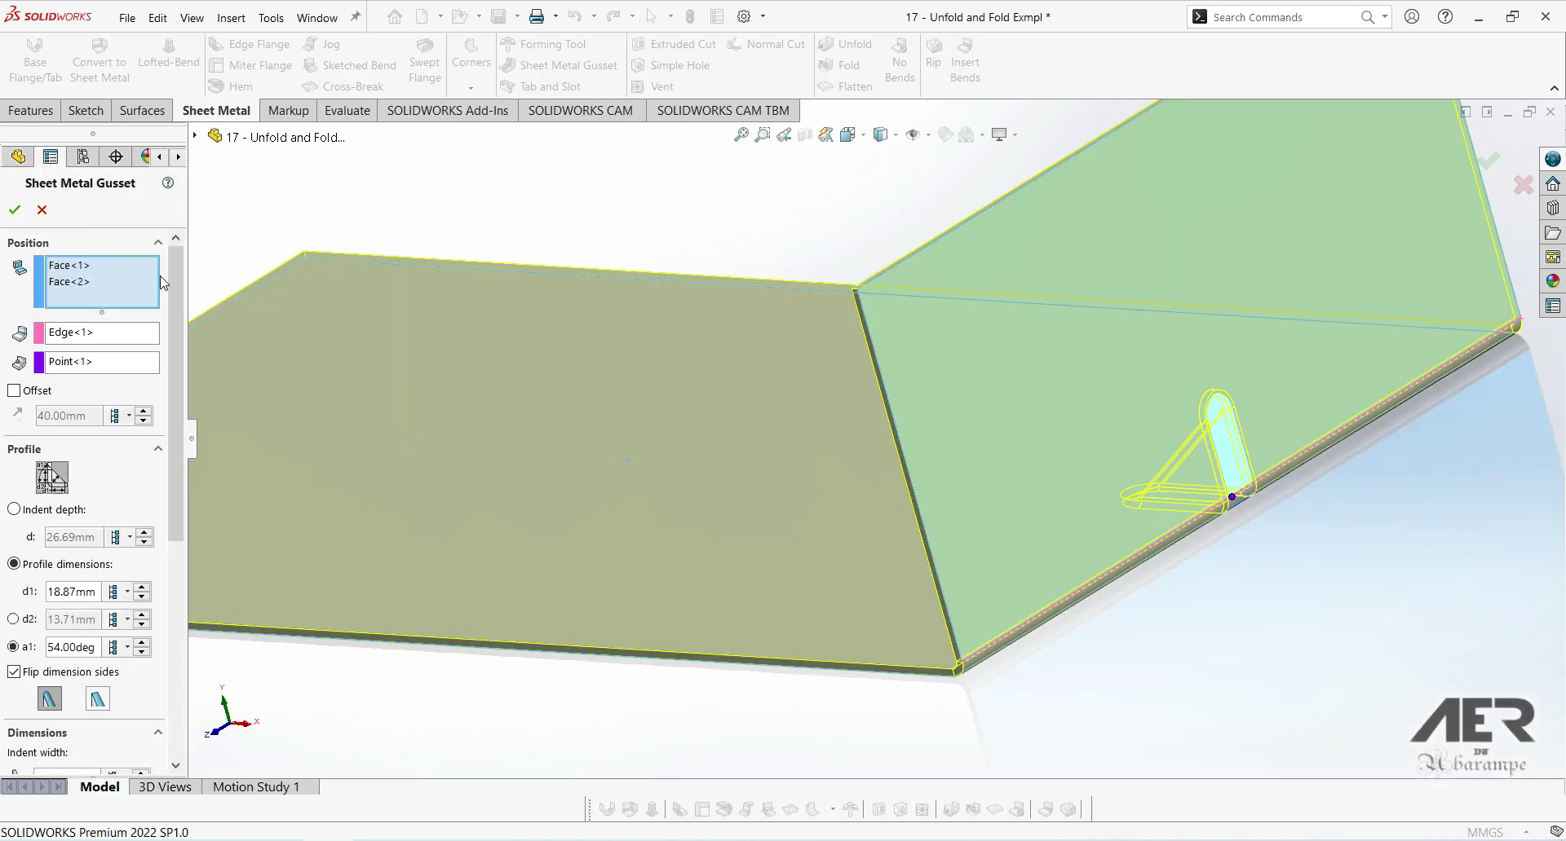
left_click_drag(172, 315, 155, 359)
scroll(155, 358, "up", 1)
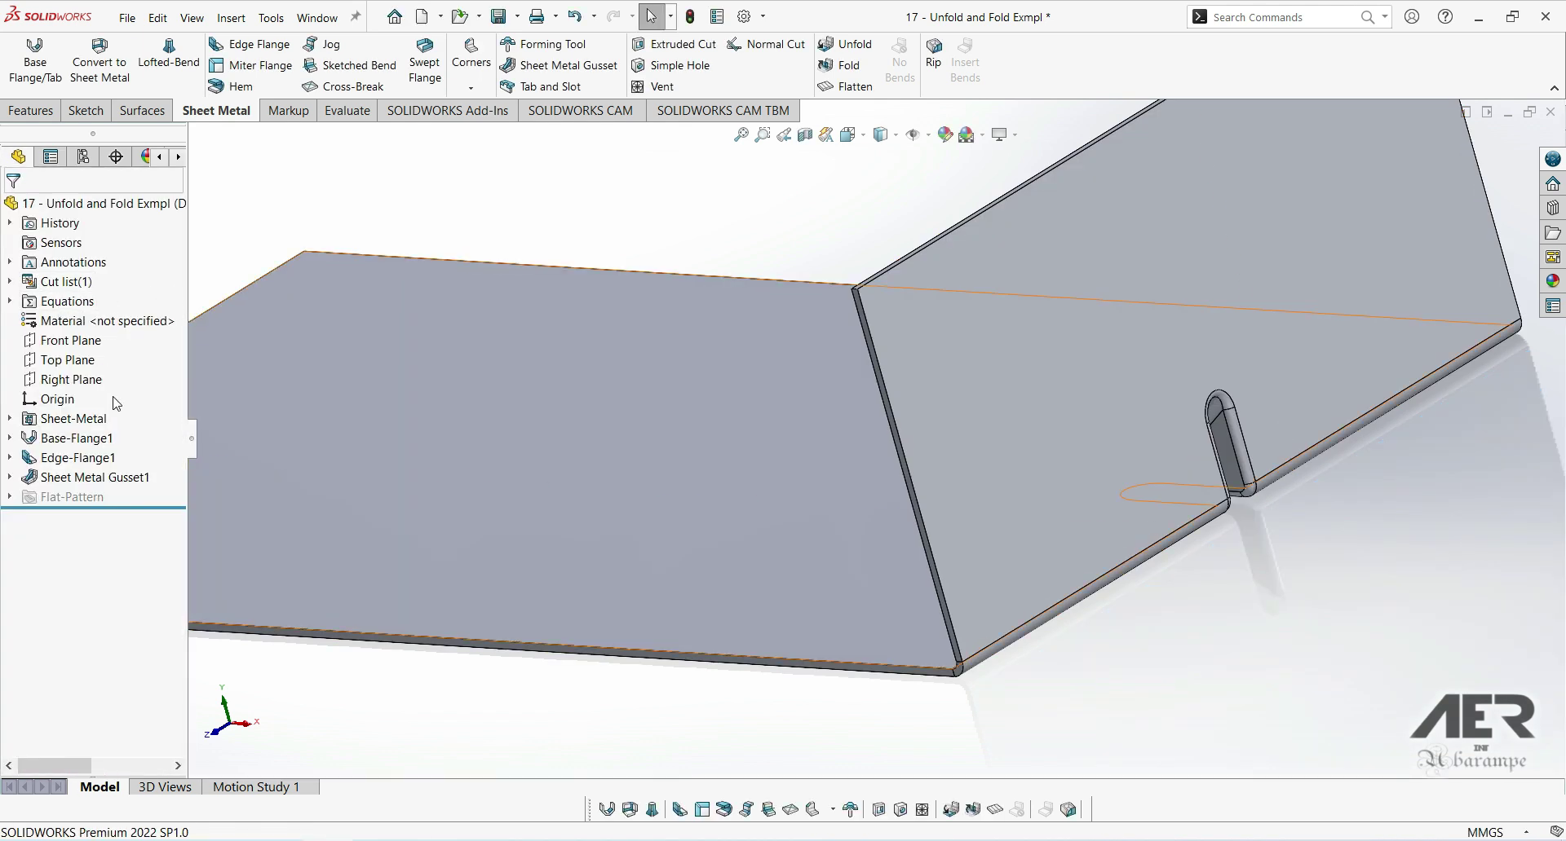
- Edit the gusset's profile sketch, moving the corner on the base plate toward the bend to about X -10.49 mm, and rebuild
left_click(10, 478)
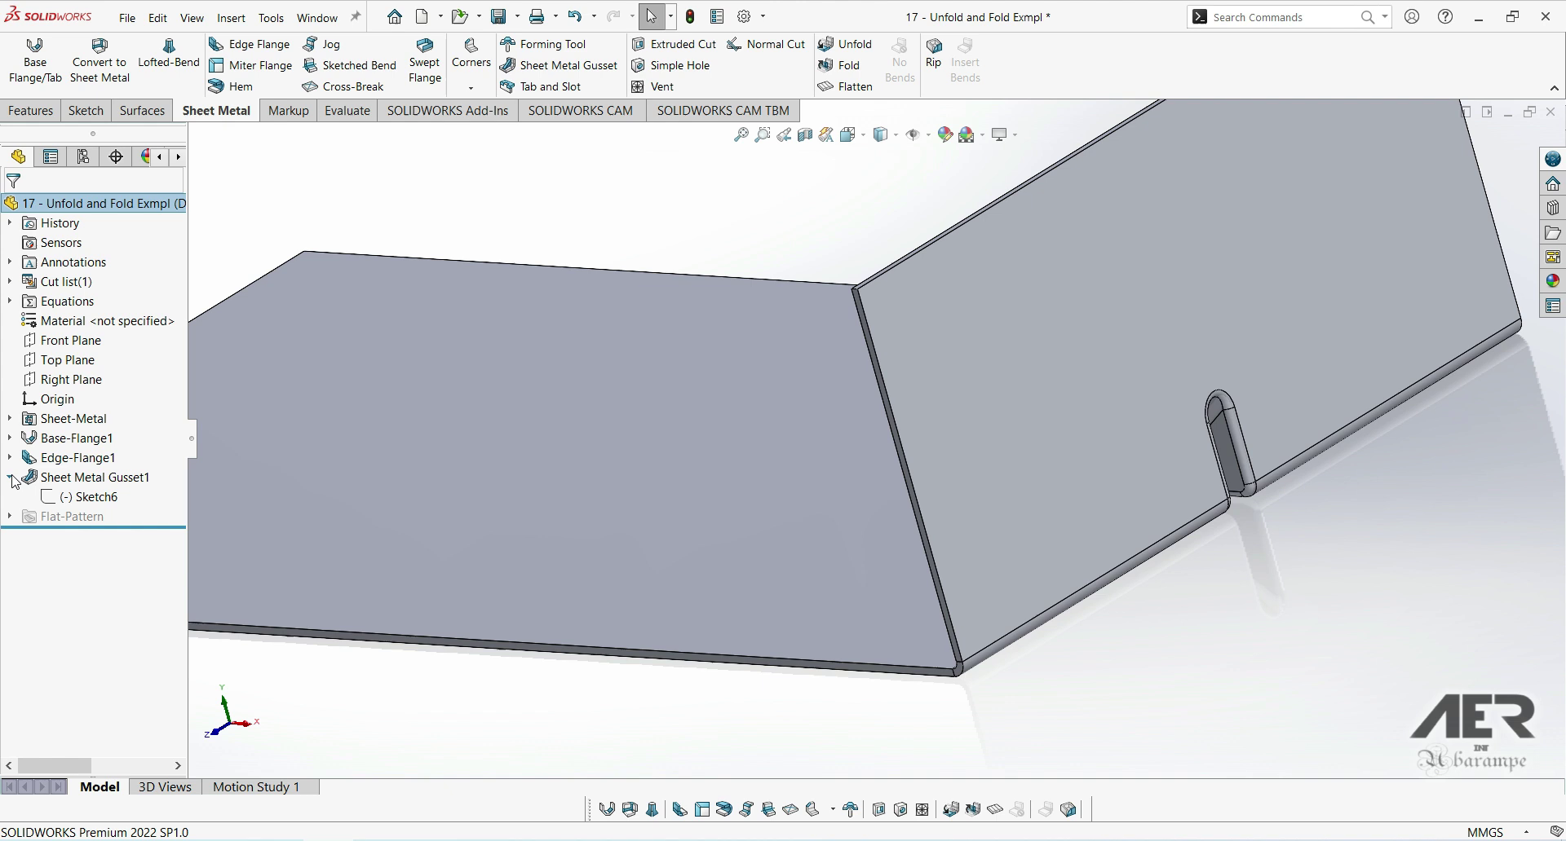
left_click(81, 499)
left_click(94, 468)
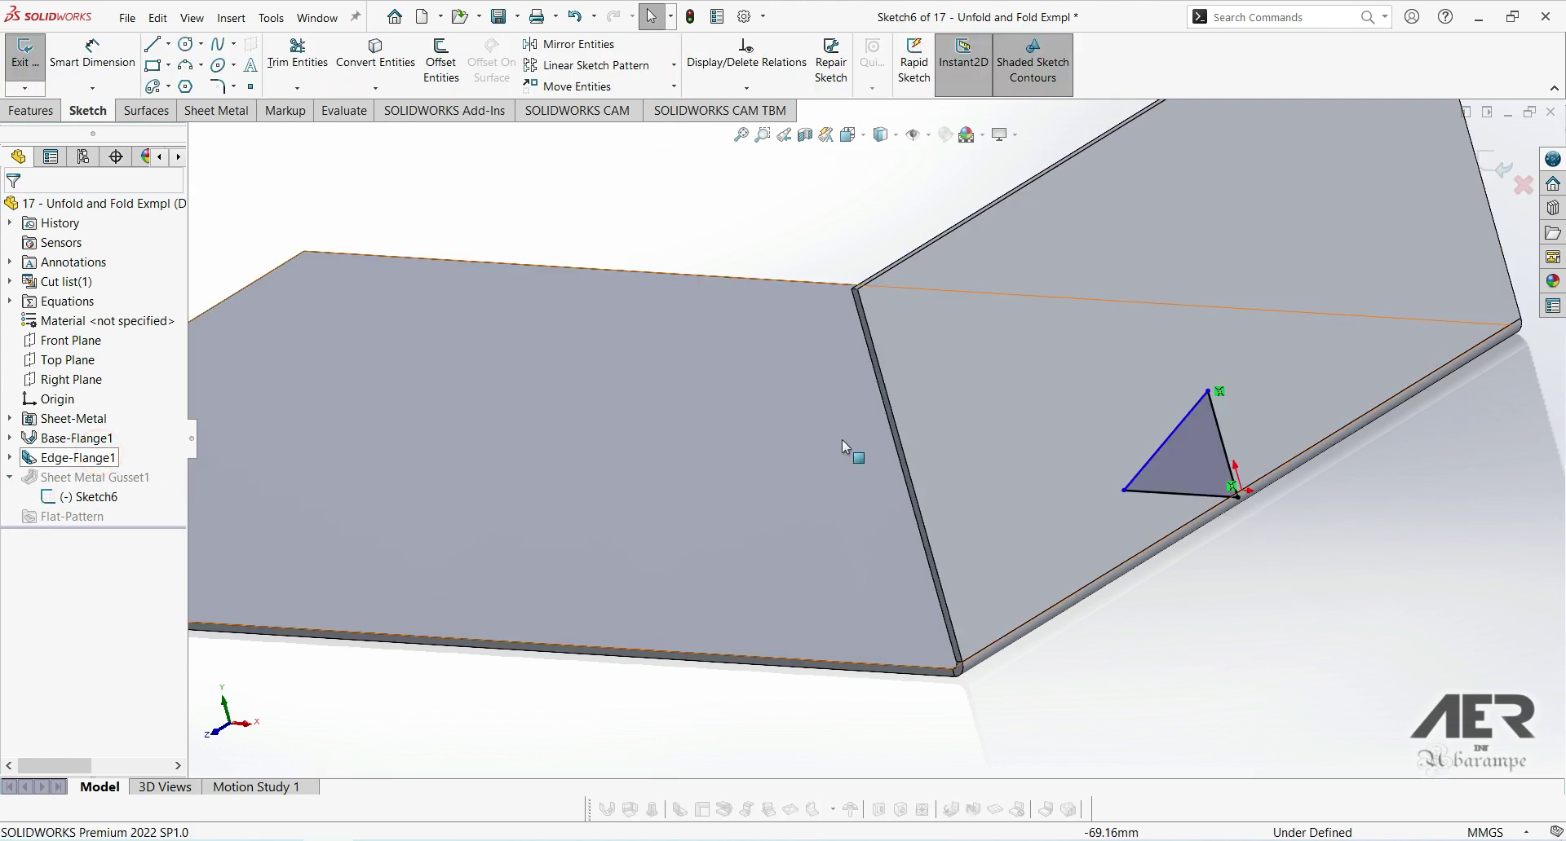
middle_click_drag(1122, 527, 1101, 397)
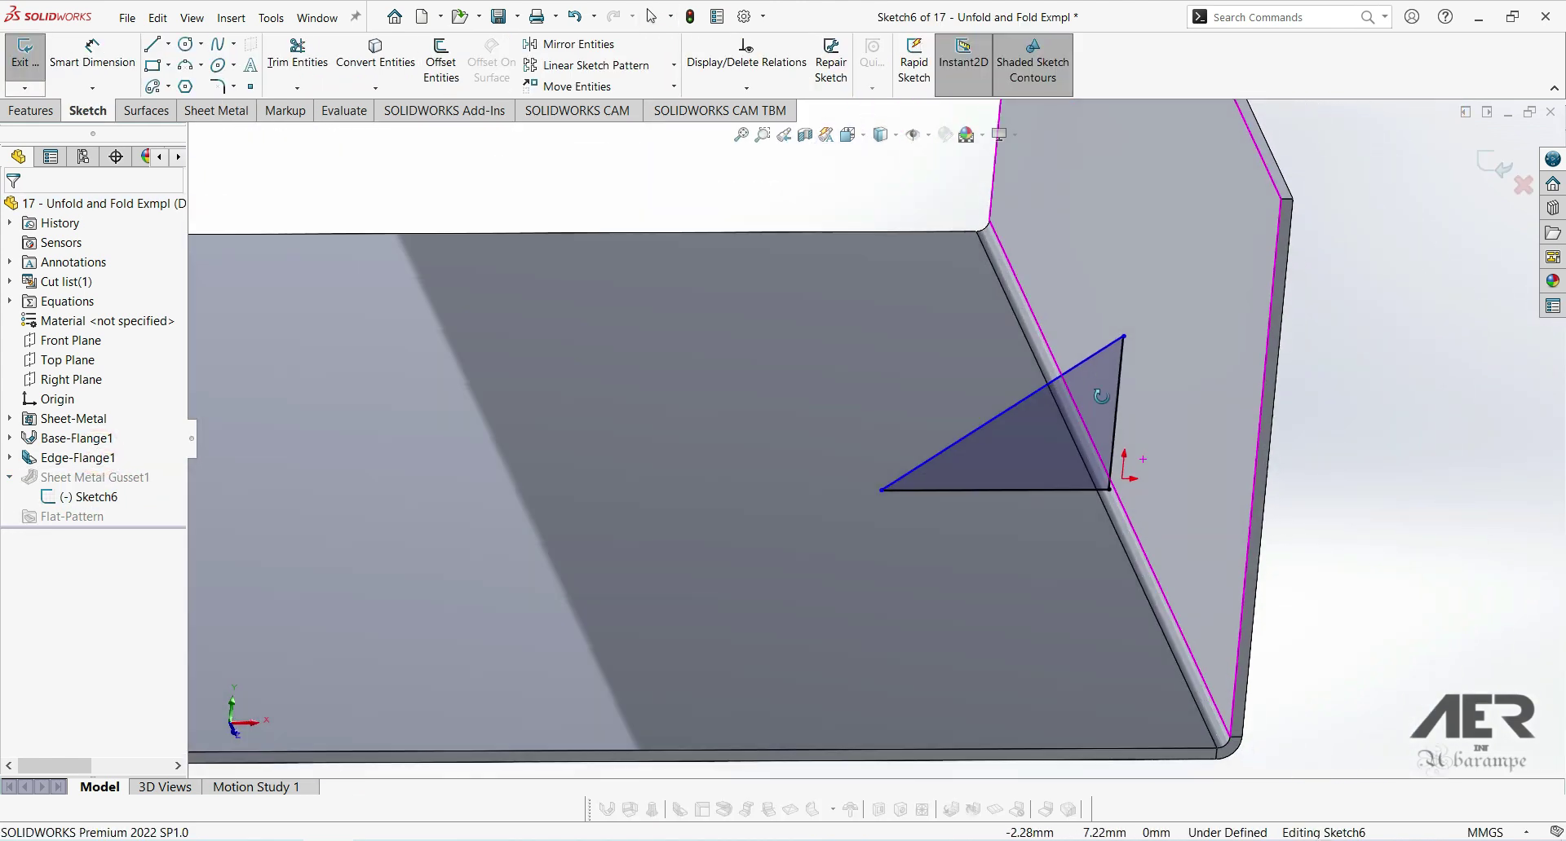
left_click_drag(882, 490, 1001, 495)
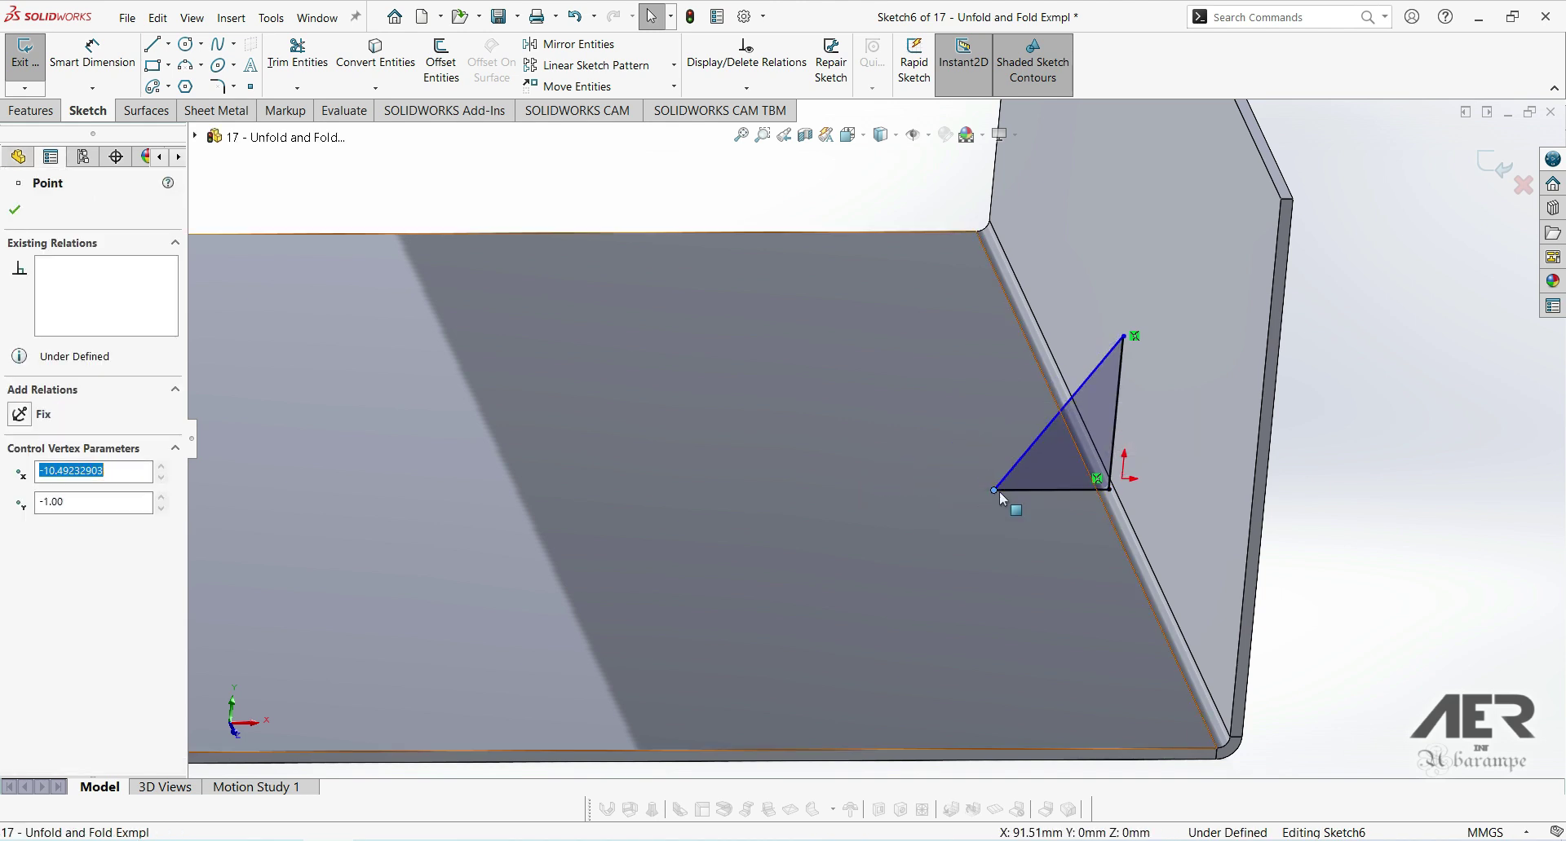
left_click(15, 211)
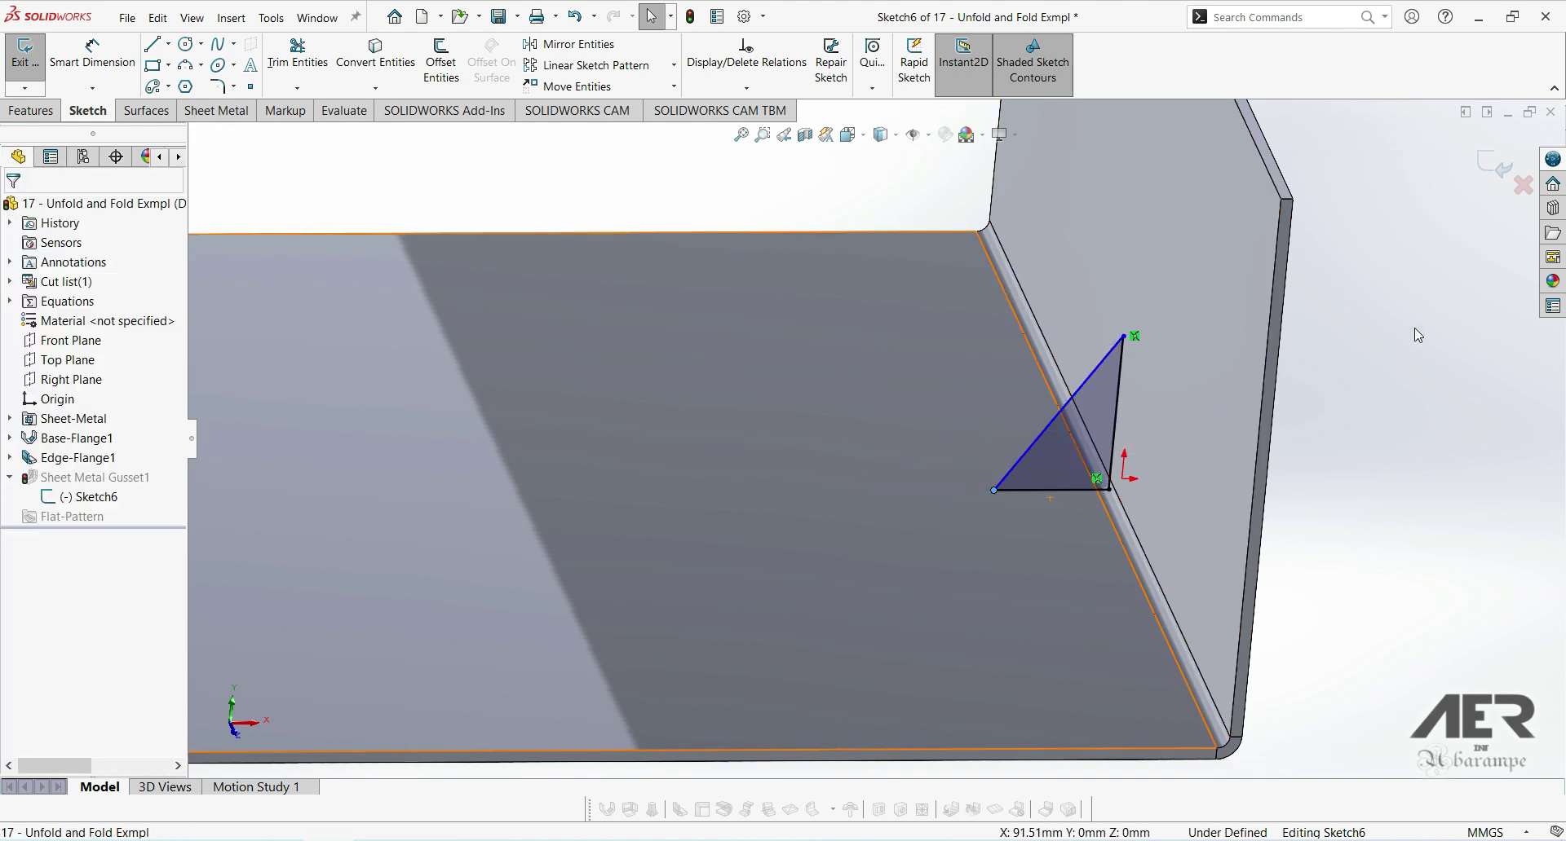
left_click(1489, 173)
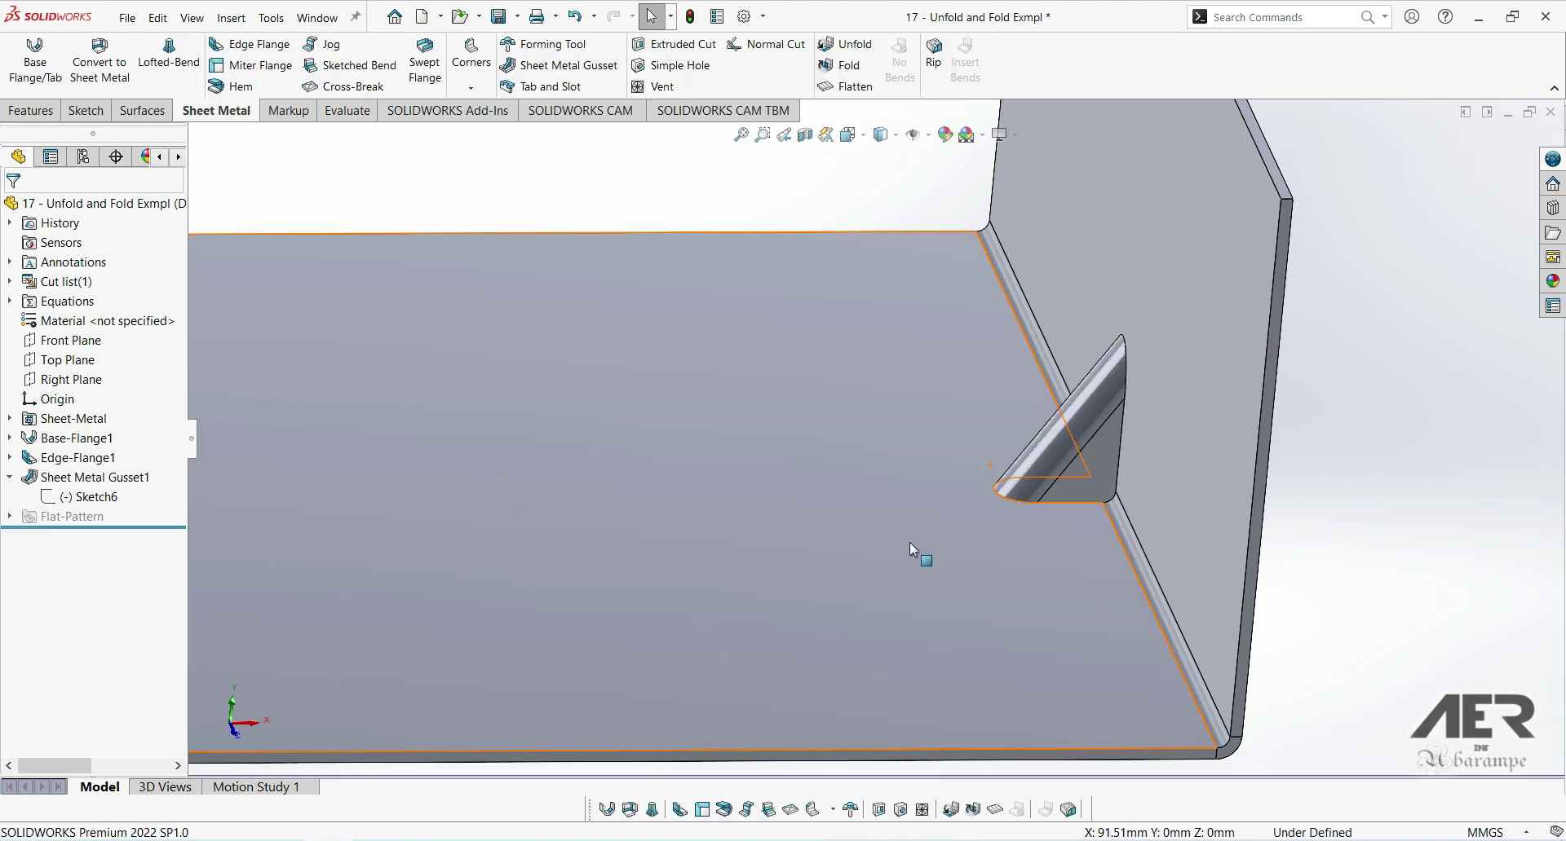
- Flatten the part to examine its flat pattern around the gusset, and return it to the folded state
scroll(909, 542, "down", 4)
middle_click_drag(908, 541, 946, 603)
scroll(1011, 538, "up", 5)
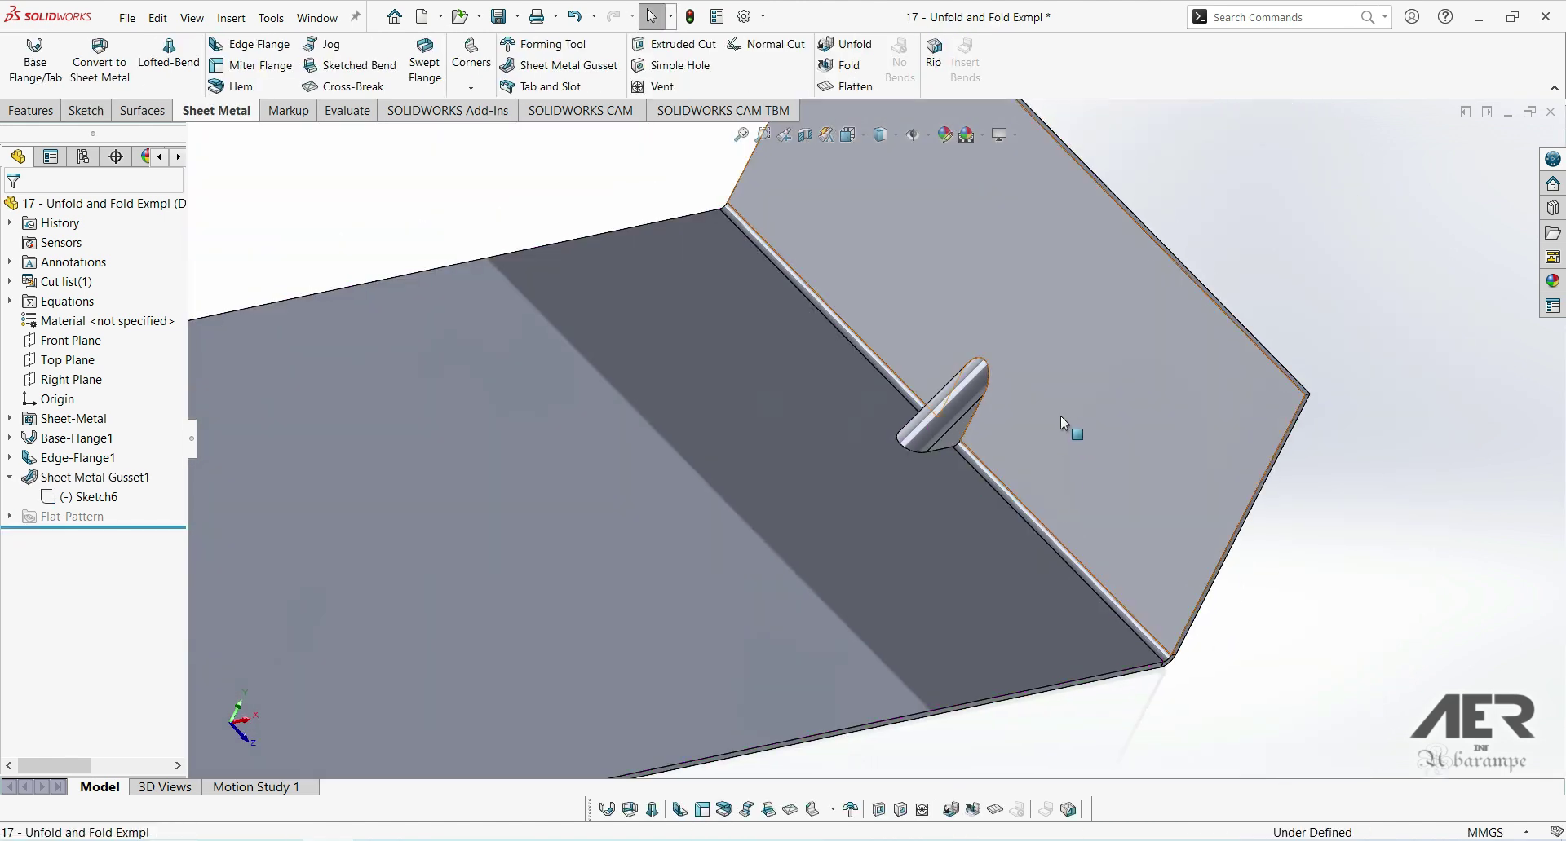
scroll(1045, 403, "up", 3)
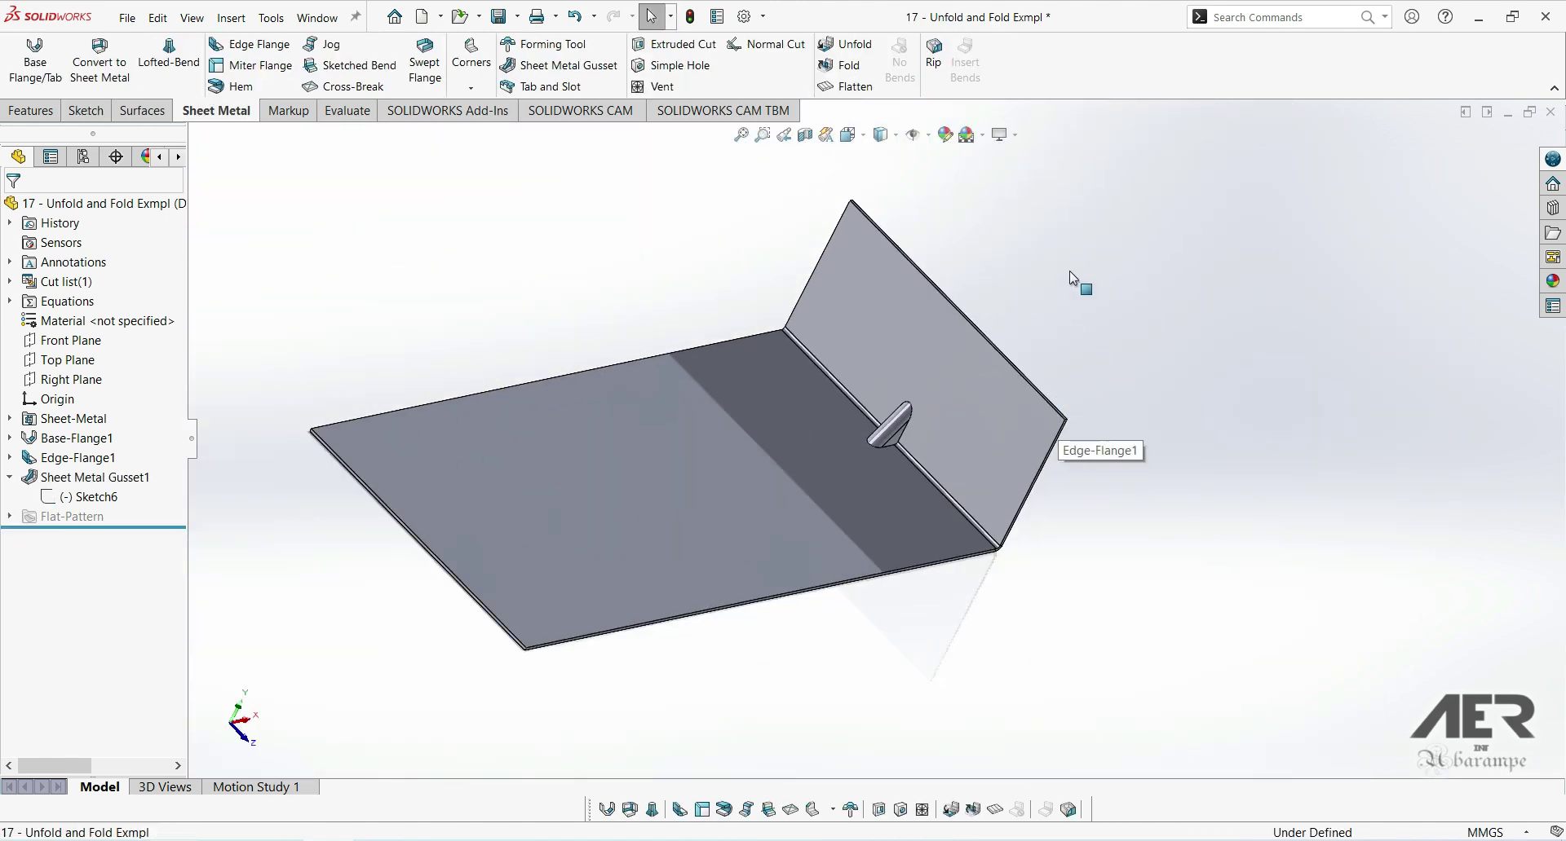
left_click(840, 87)
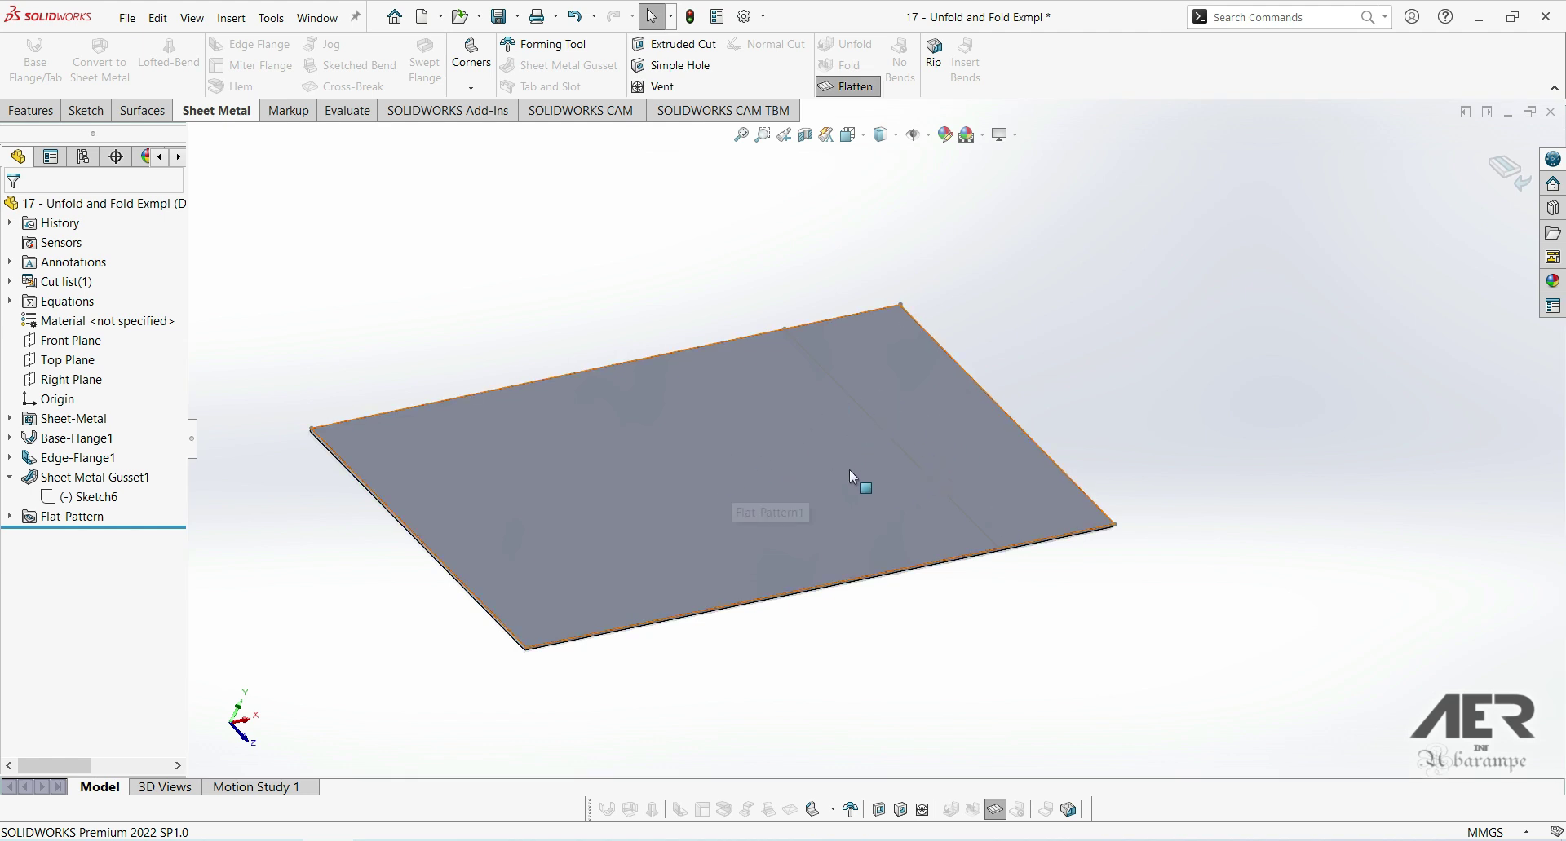
mouse_move(611, 478)
middle_mouse_down()
mouse_move(623, 528)
mouse_move(582, 532)
mouse_move(667, 535)
middle_mouse_up()
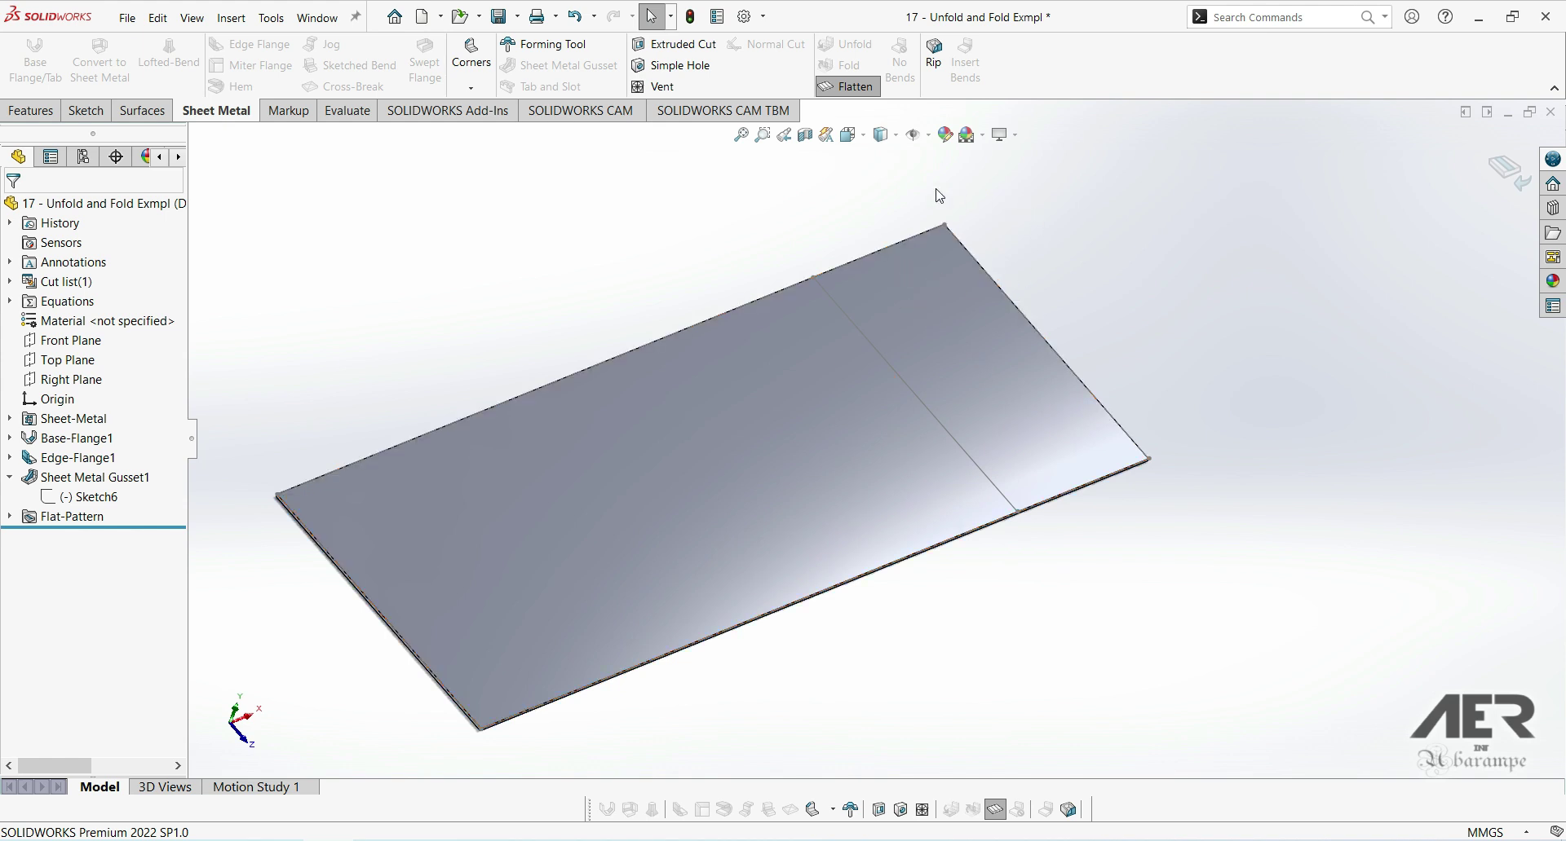
left_click(846, 88)
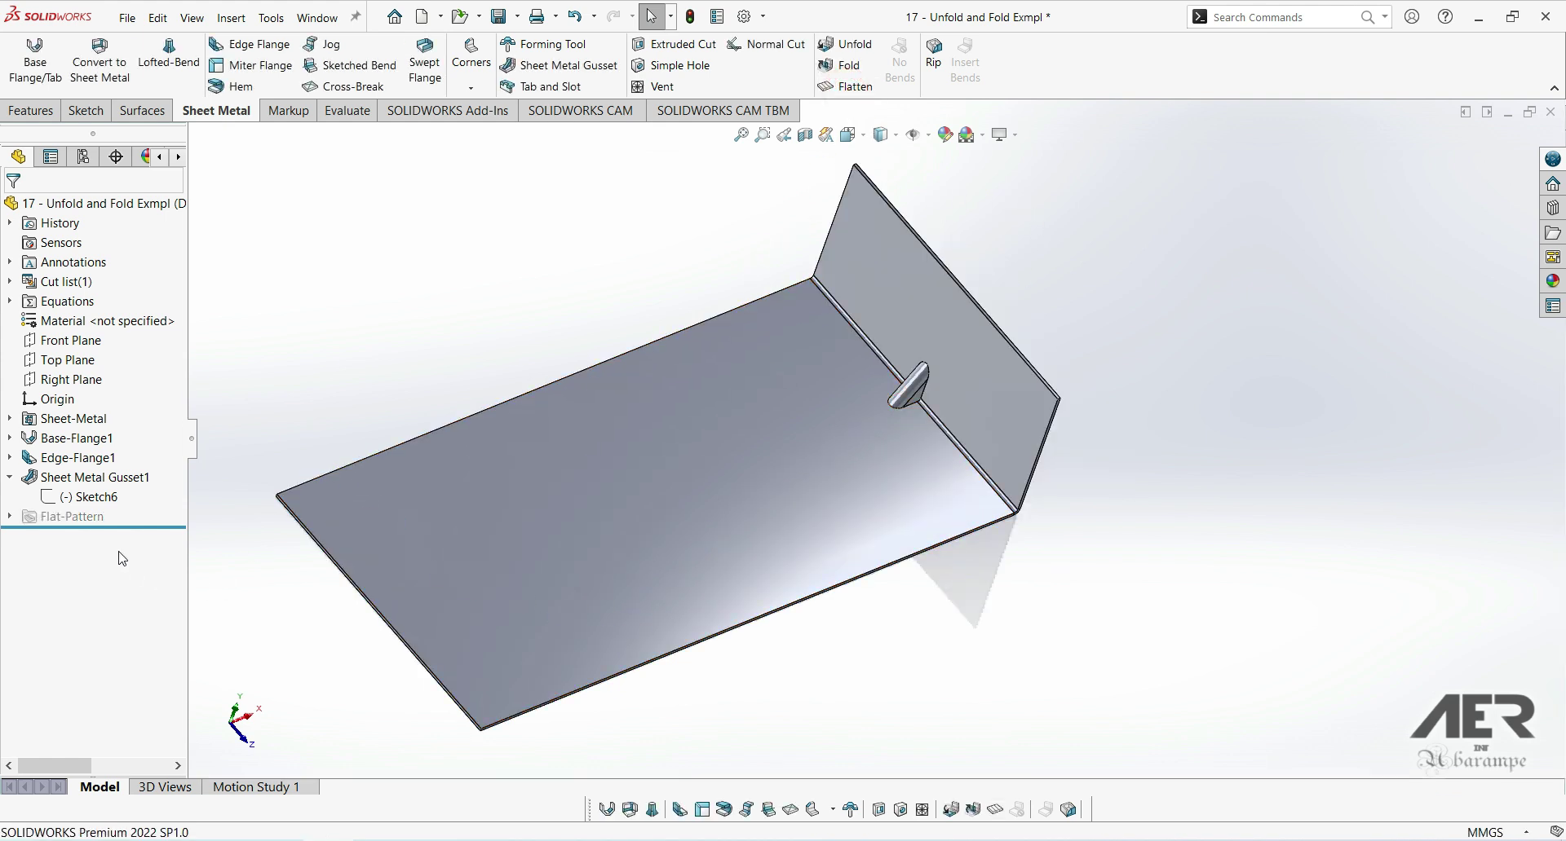
- Override the gusset's flat pattern visibility document settings so that its profile and center are shown
left_click(89, 479)
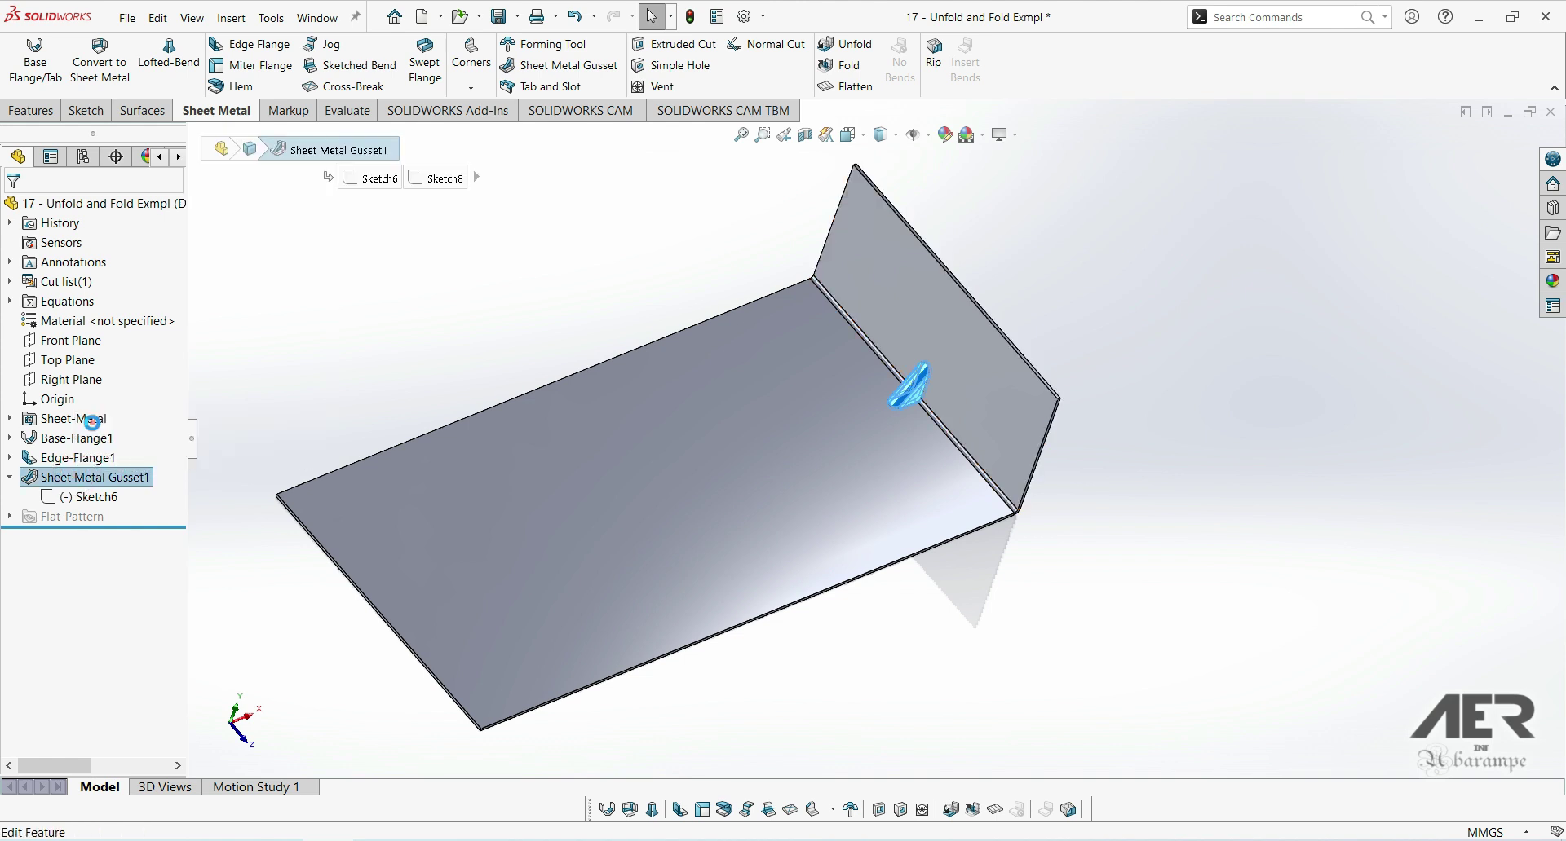
left_click(95, 431)
left_click_drag(173, 504, 174, 604)
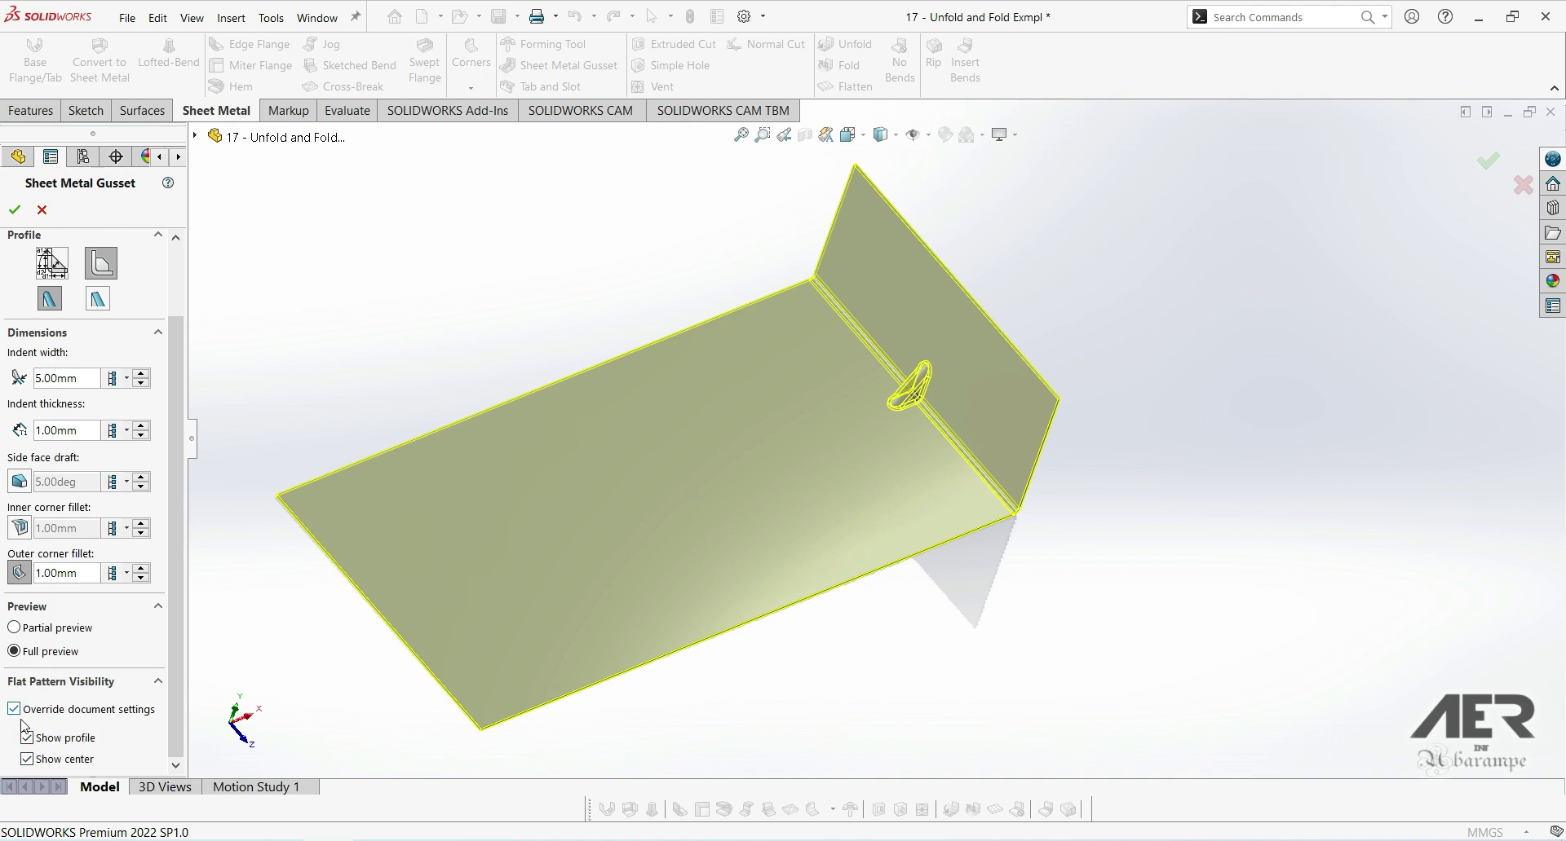
left_click(16, 210)
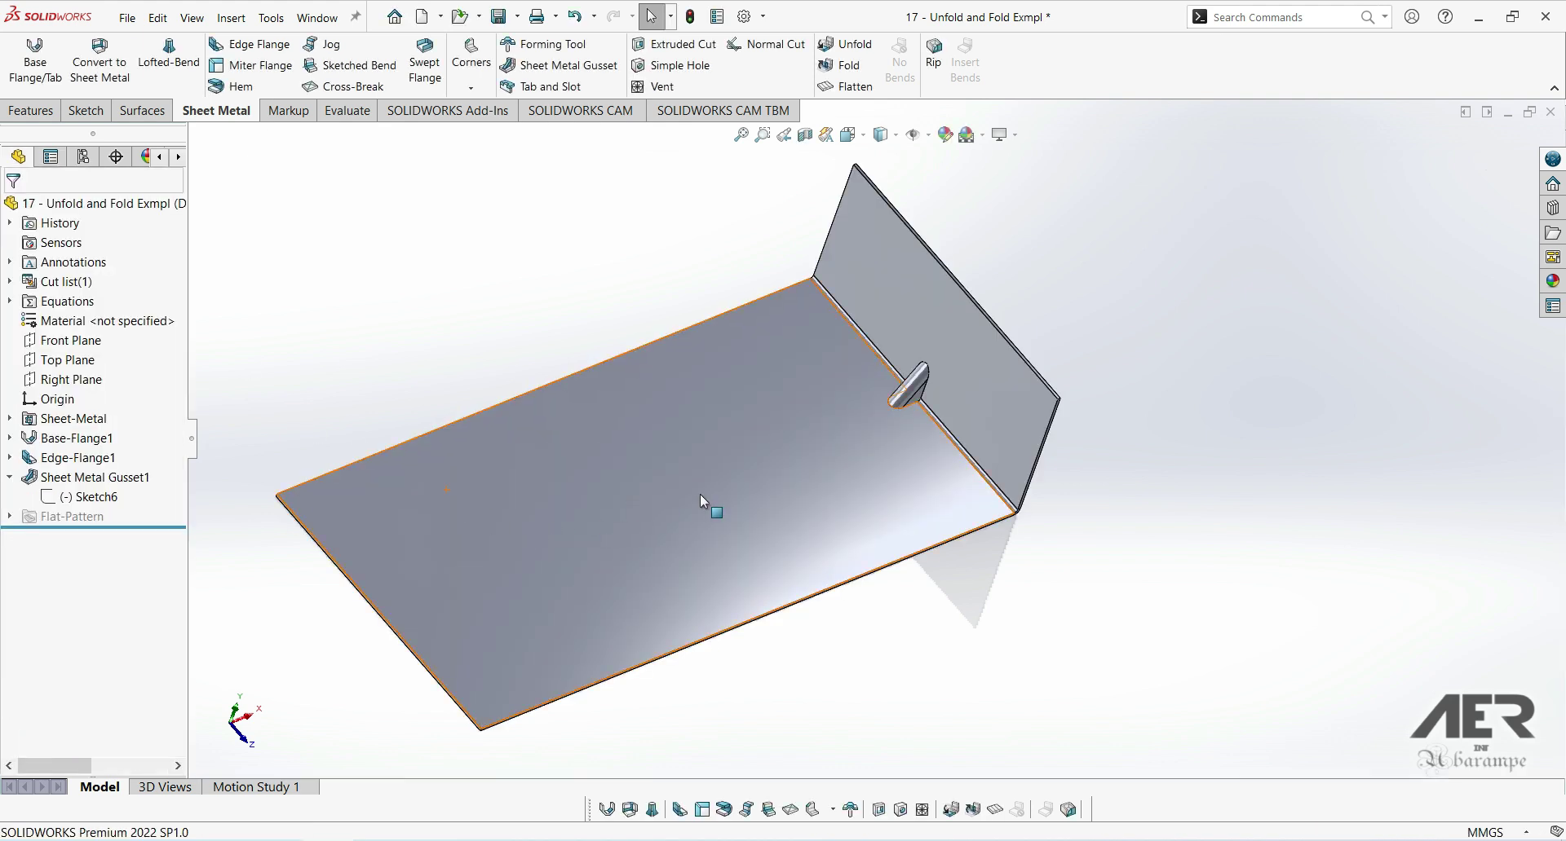
- Flatten the part again and examine the gusset's profile outline and center mark on the bend line
scroll(863, 352, "down", 3)
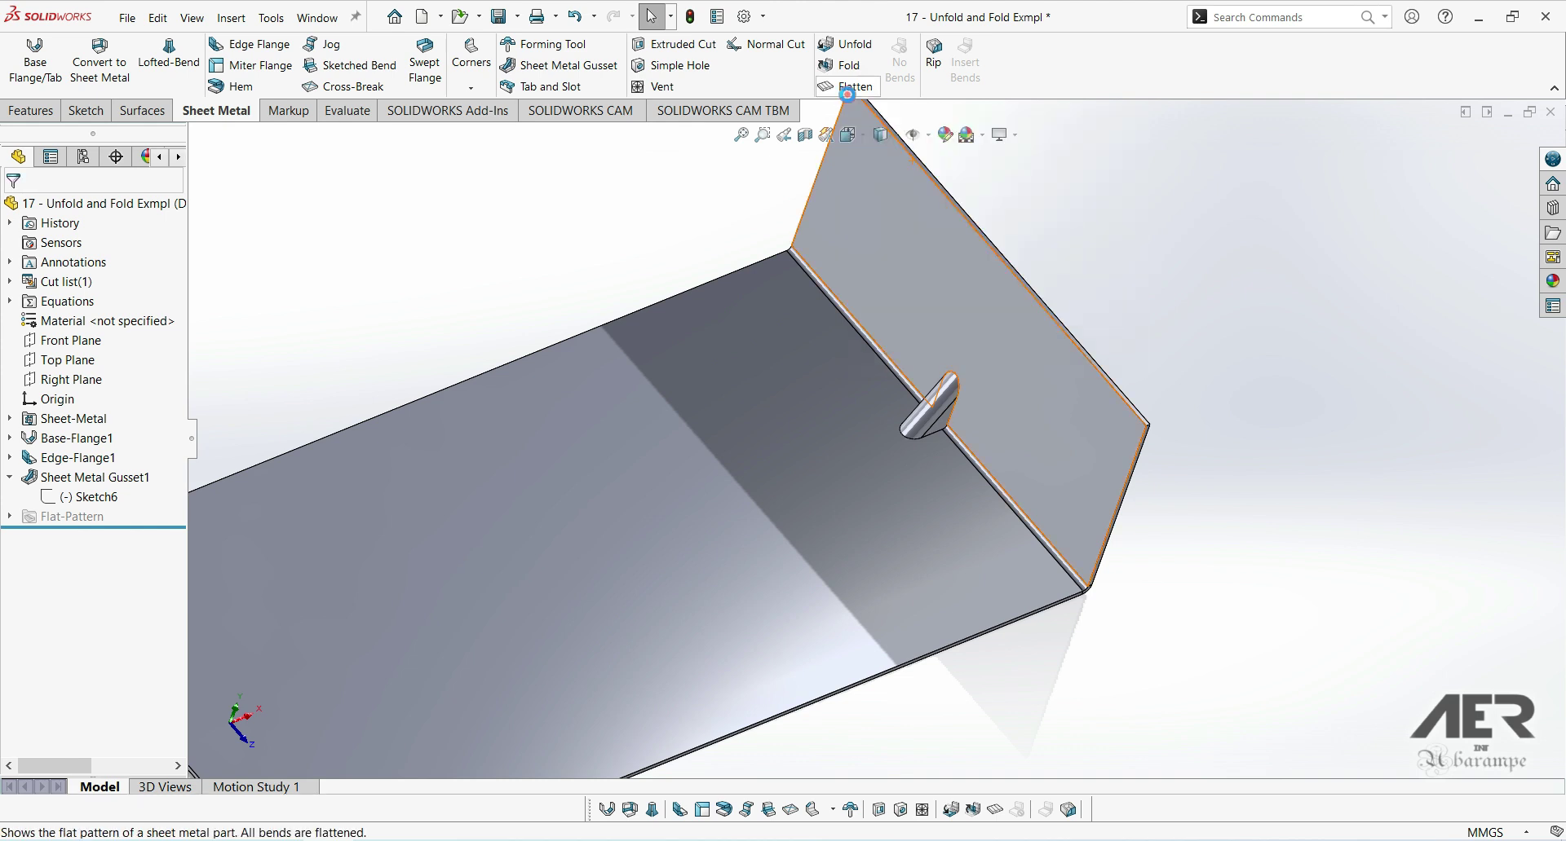
left_click(848, 87)
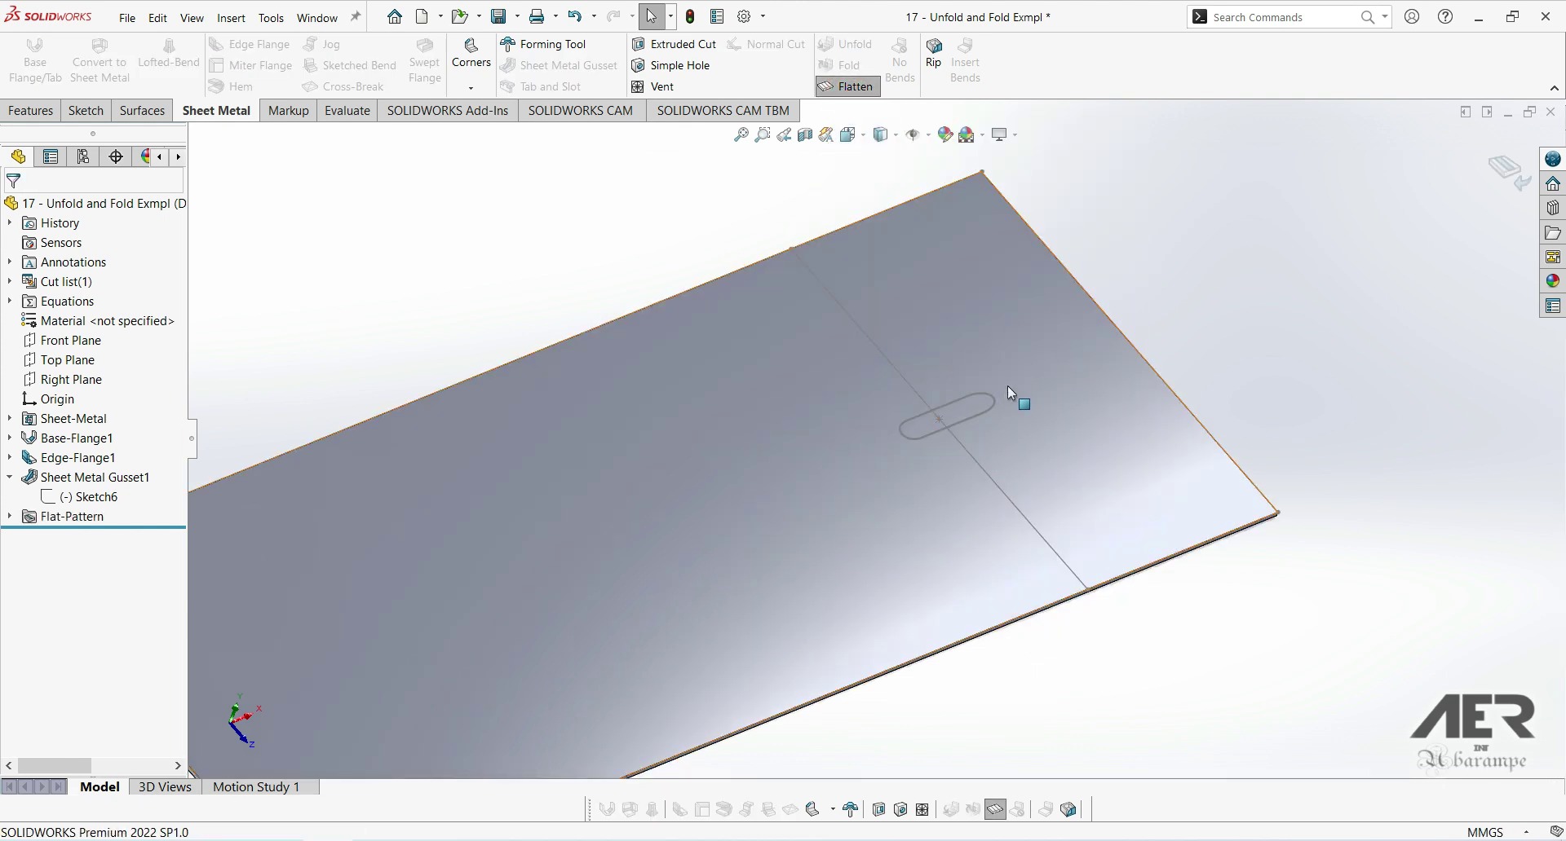
scroll(1006, 384, "down", 4)
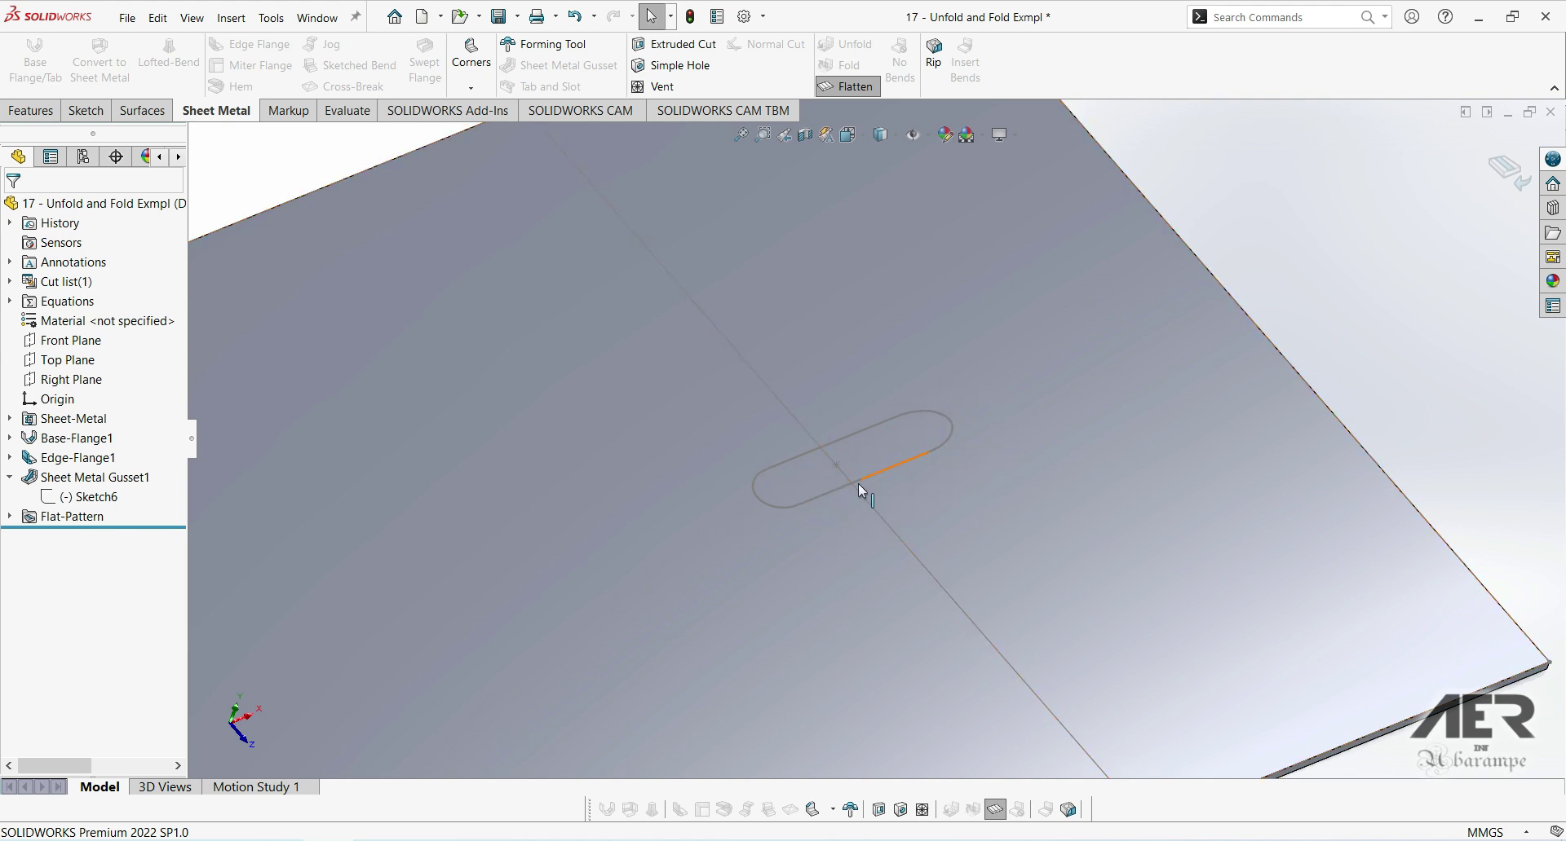
middle_click_drag(732, 454, 810, 556)
scroll(706, 497, "up", 6)
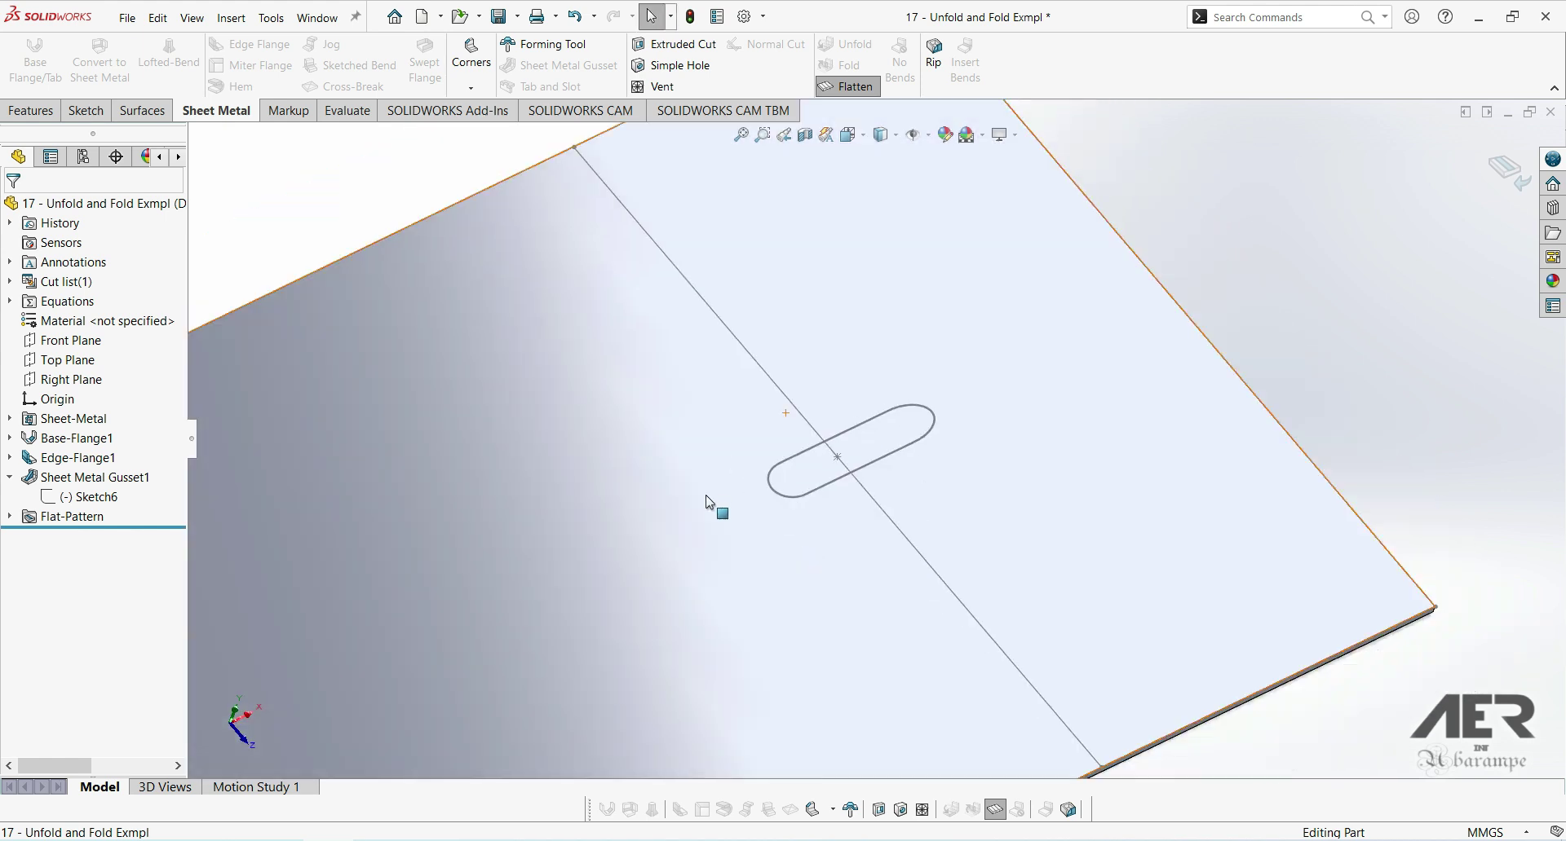
- Return the flattened part to its folded state and examine the gusset across the bend up close
mouse_move(771, 498)
middle_mouse_down()
mouse_move(766, 480)
mouse_move(764, 509)
middle_mouse_up()
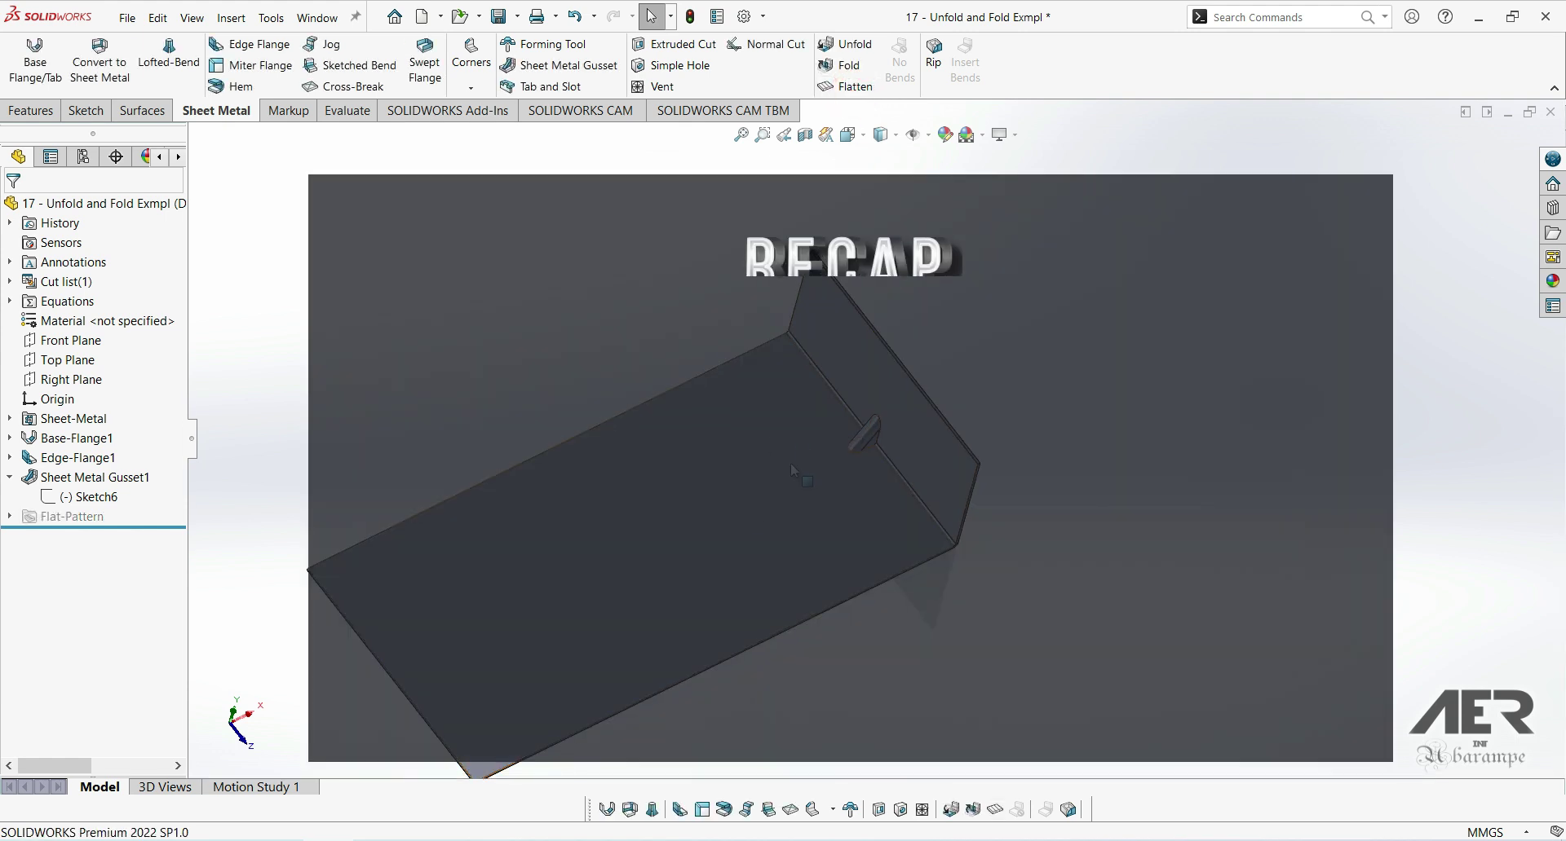
middle_click_drag(790, 471, 763, 463)
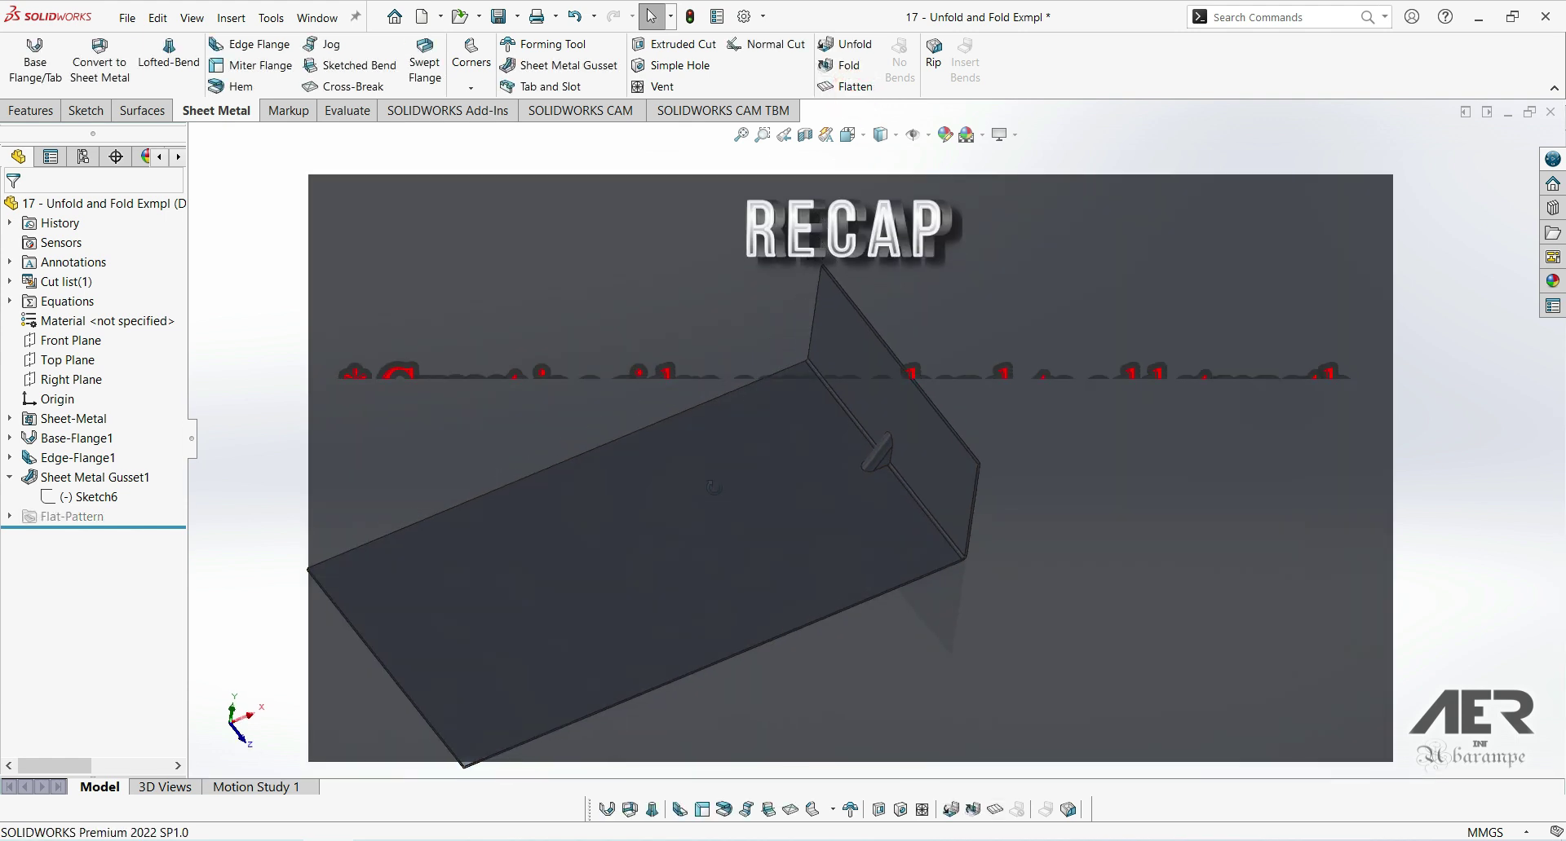
scroll(763, 464, "up", 3)
middle_click_drag(872, 458, 866, 576)
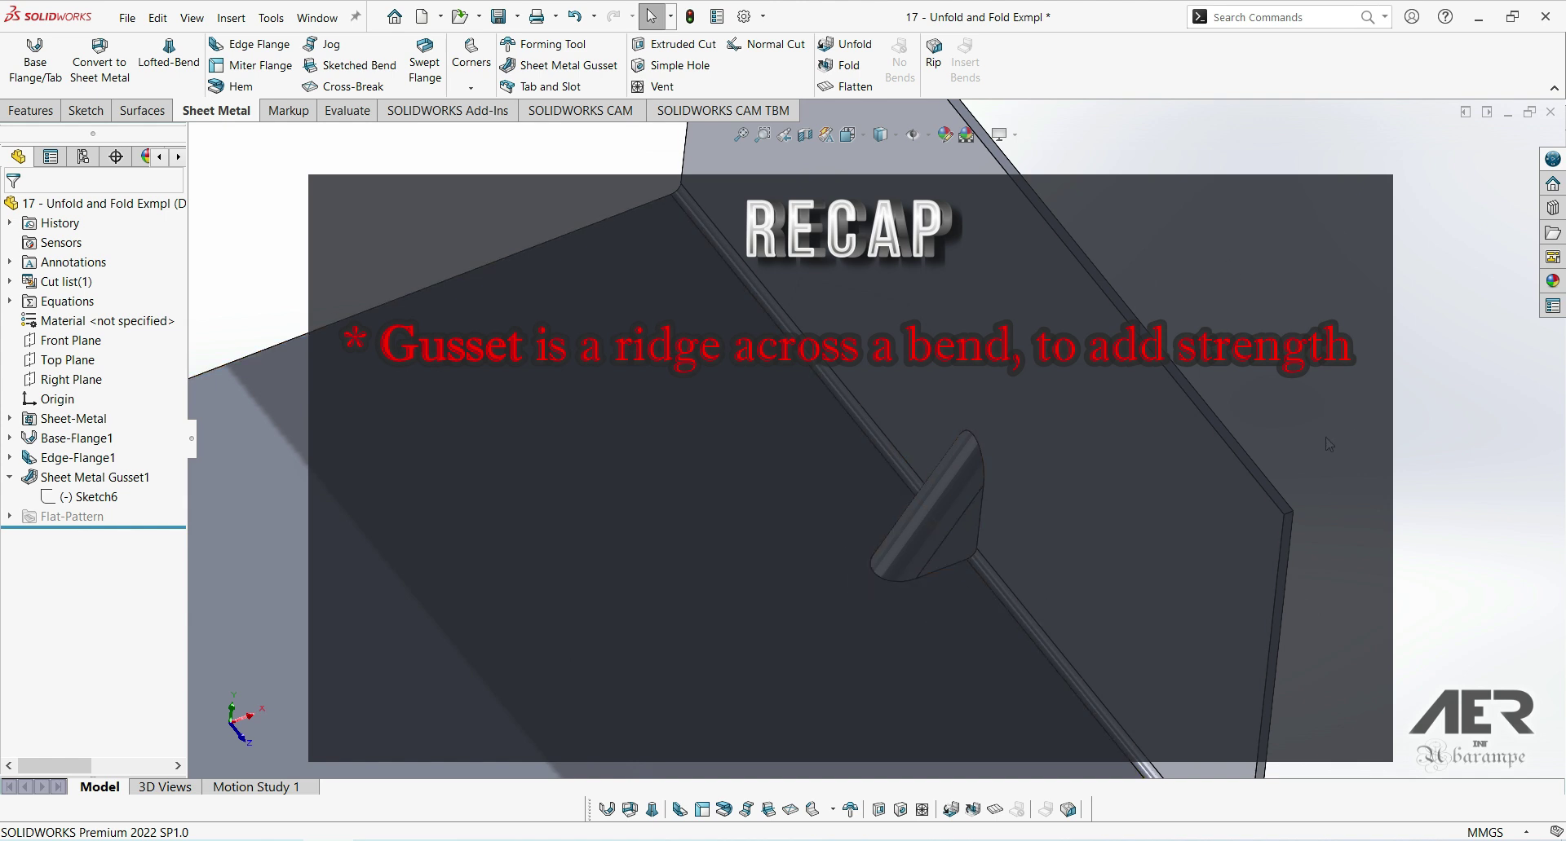
key("z")
key("z")
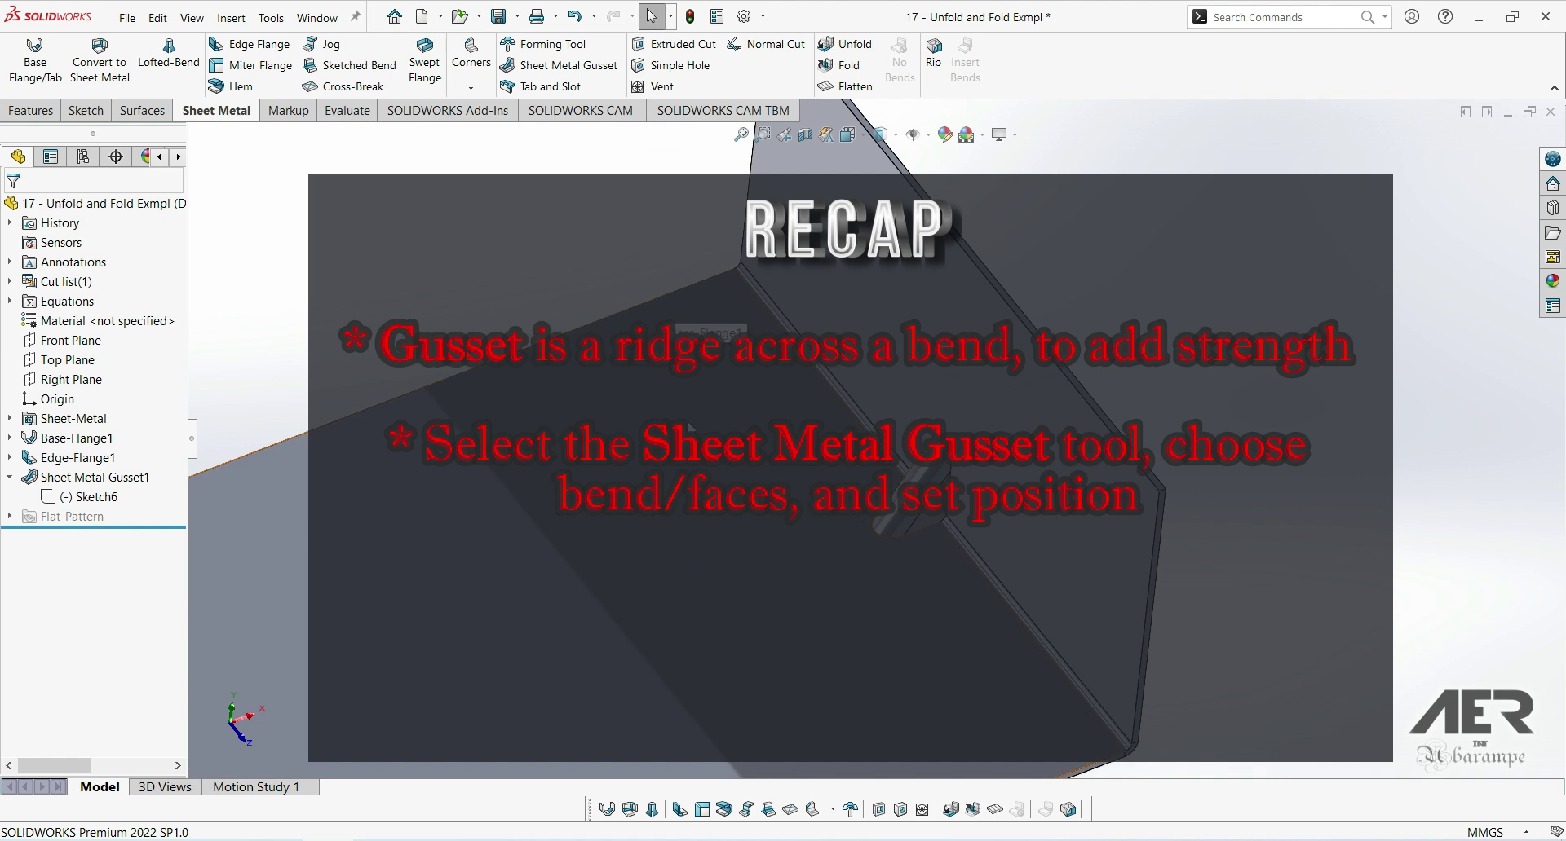
- Add a second sheet metal gusset on the bend face beyond the existing gusset, with a 40 mm offset and the other settings kept
left_click(584, 66)
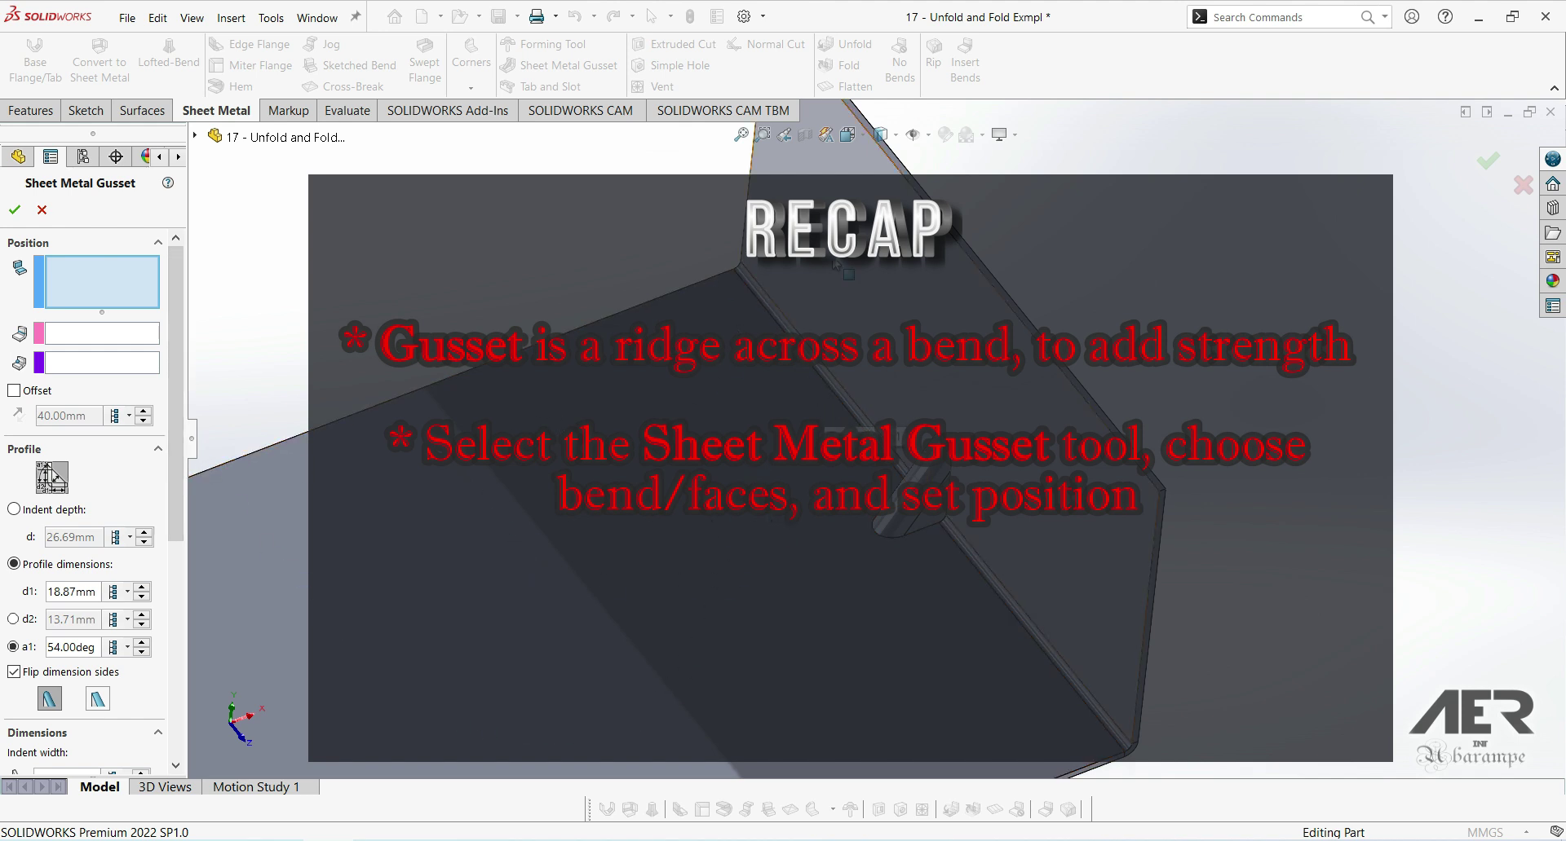
left_click(752, 285)
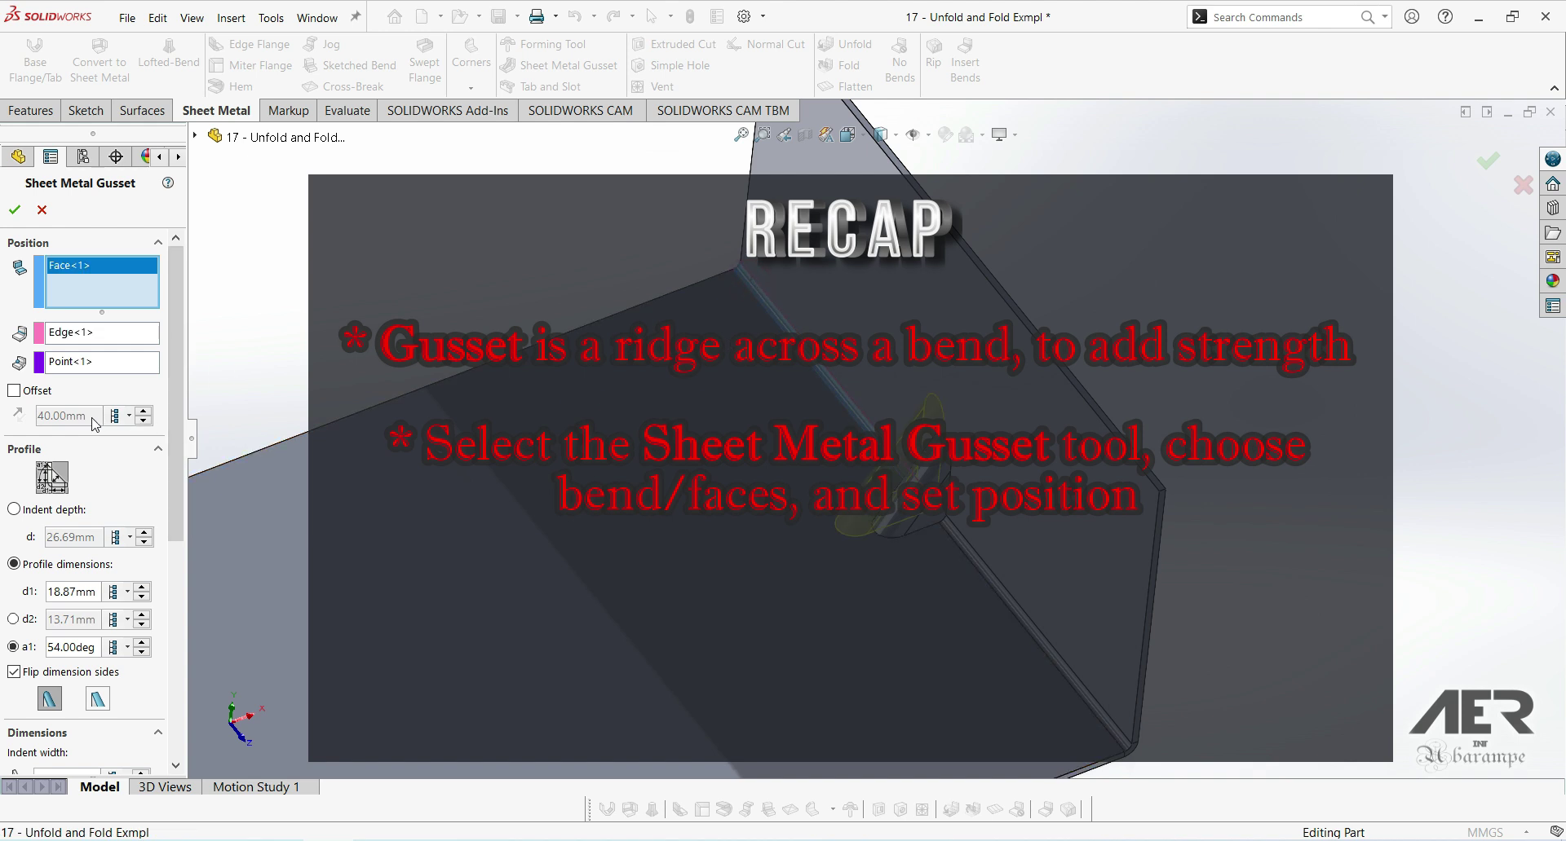
left_click(14, 391)
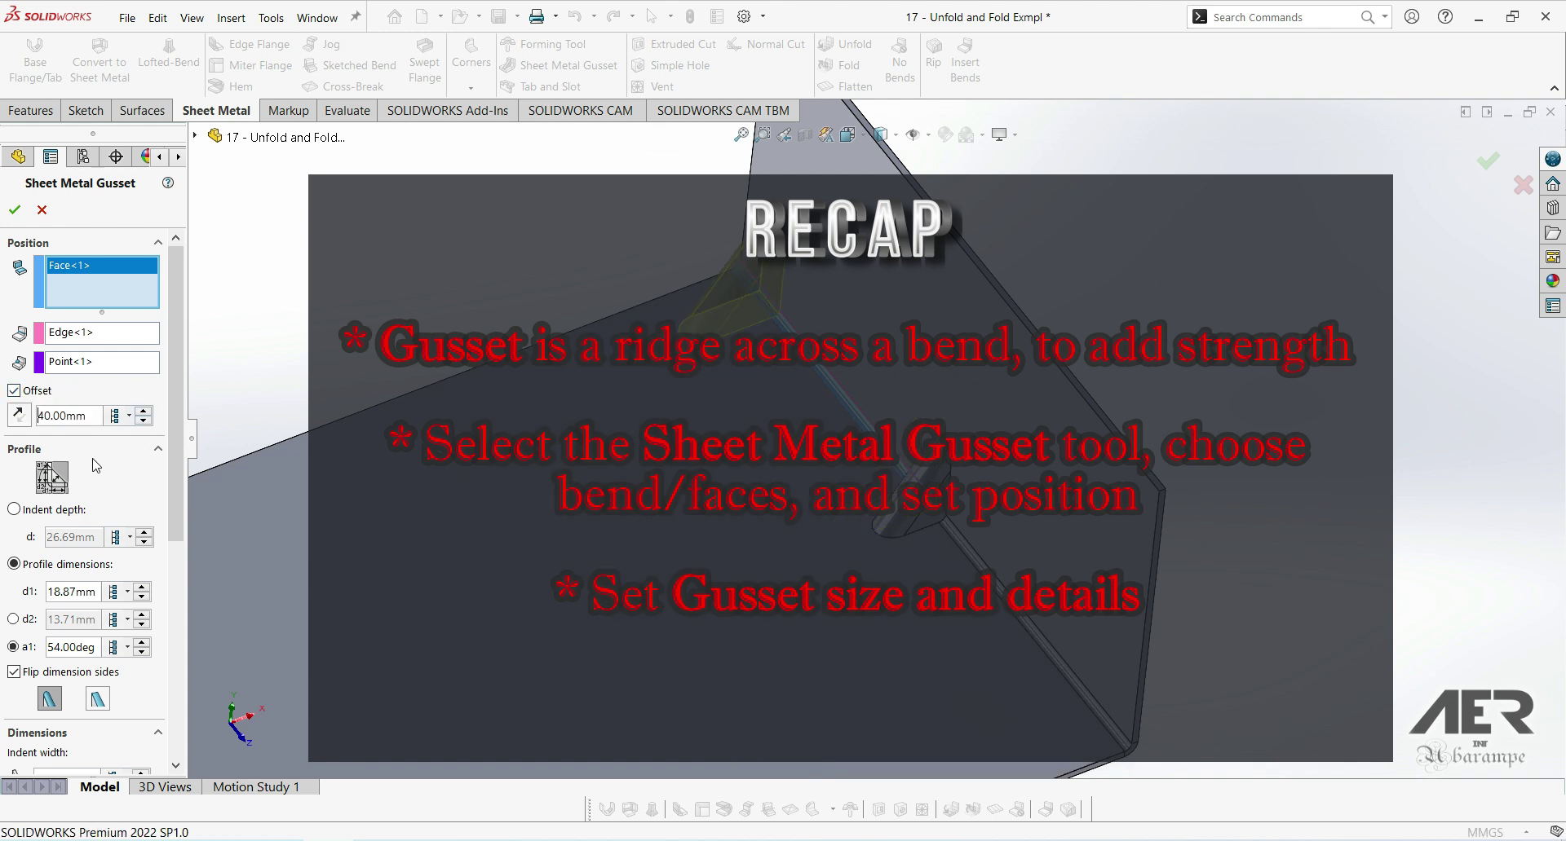
left_click_drag(173, 473, 173, 641)
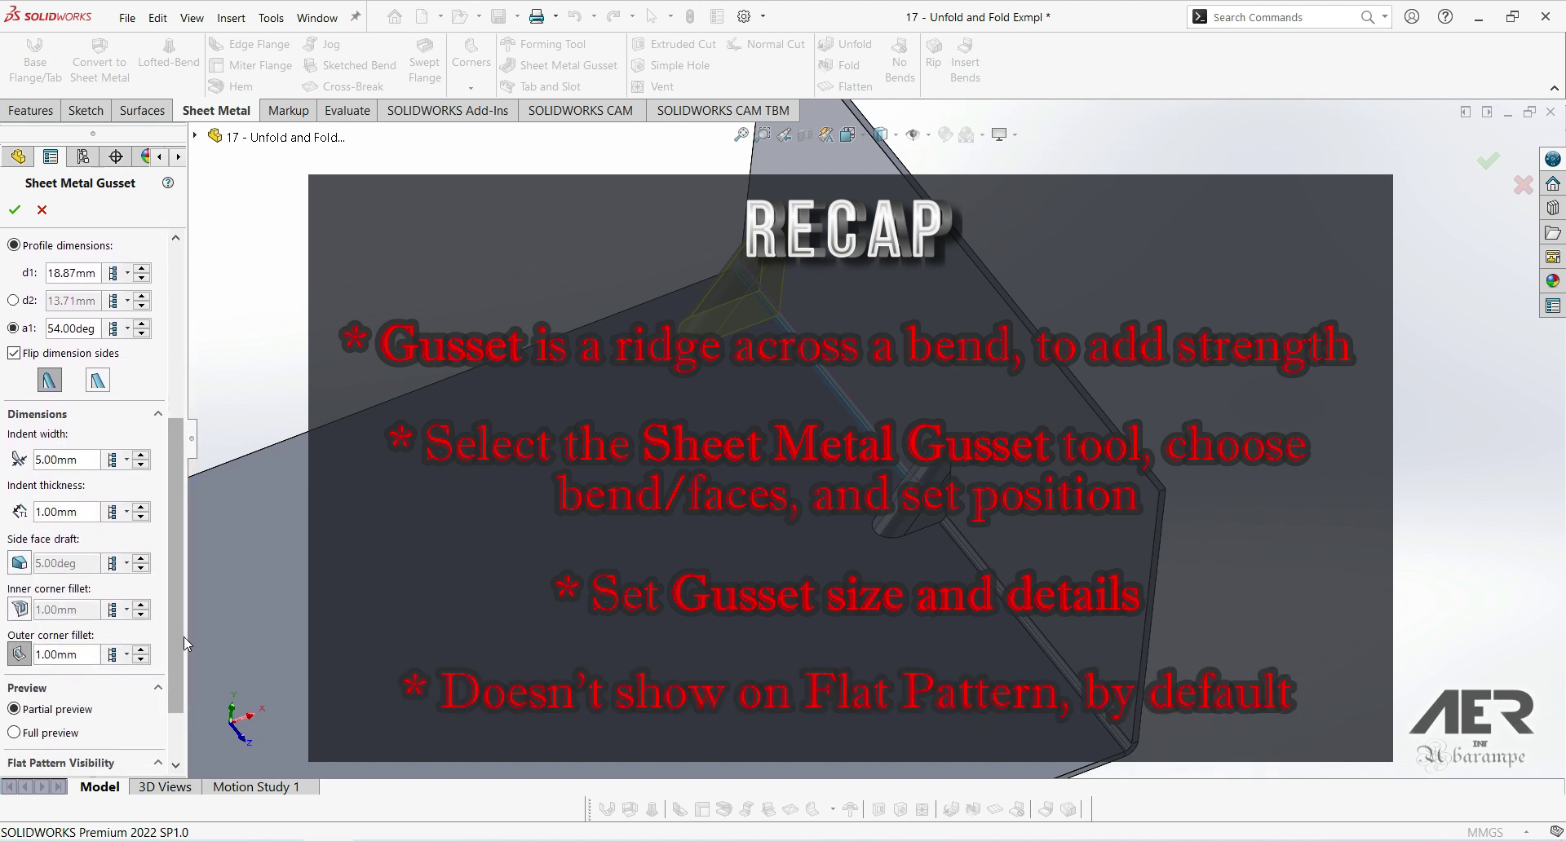
left_click_drag(179, 653, 184, 721)
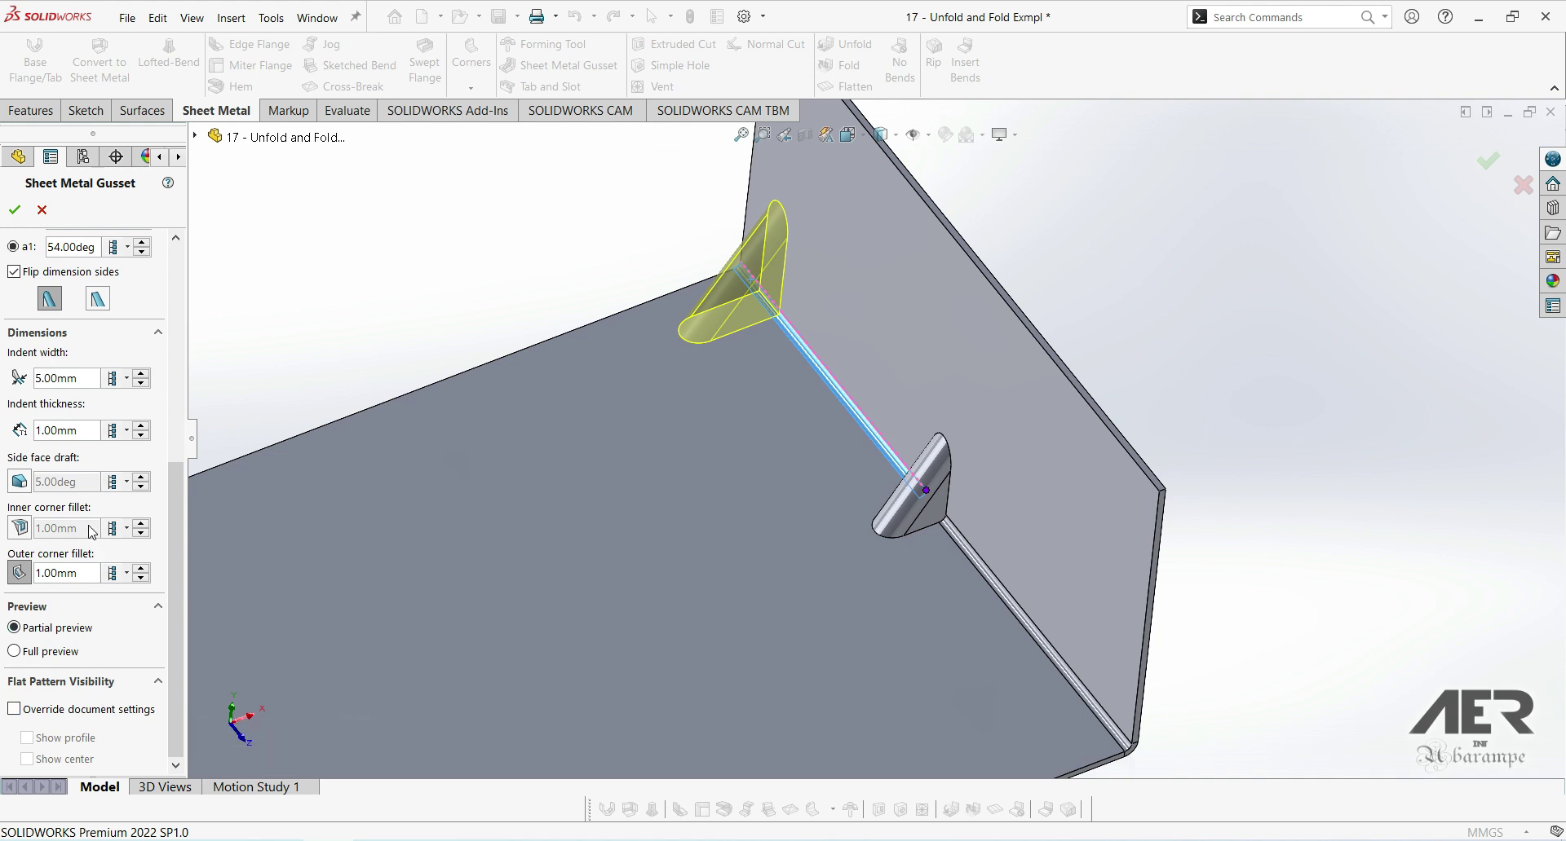
left_click_drag(173, 550, 166, 280)
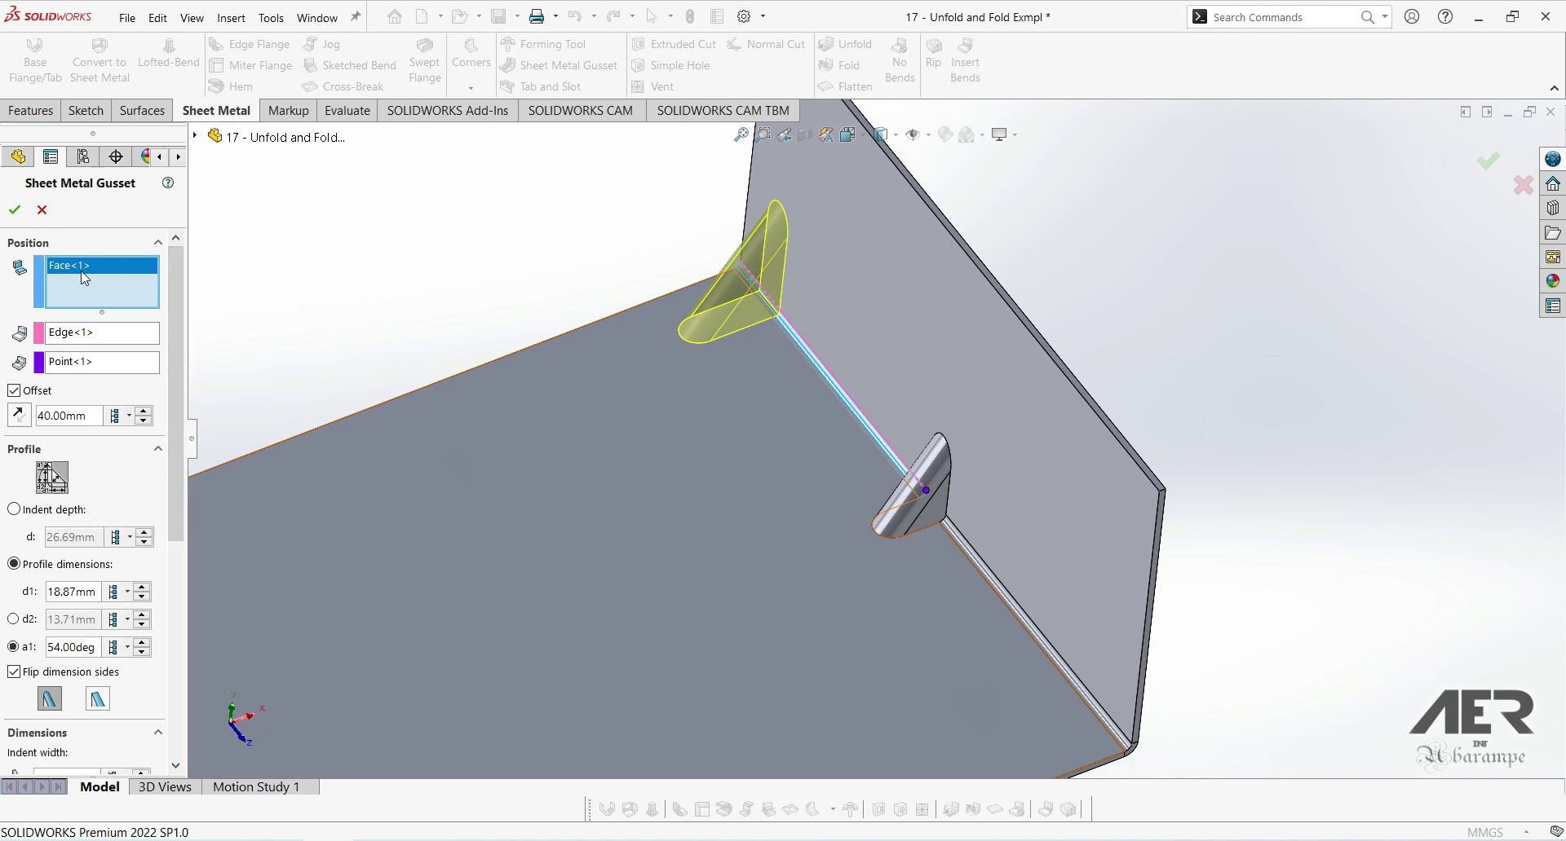
left_click(14, 210)
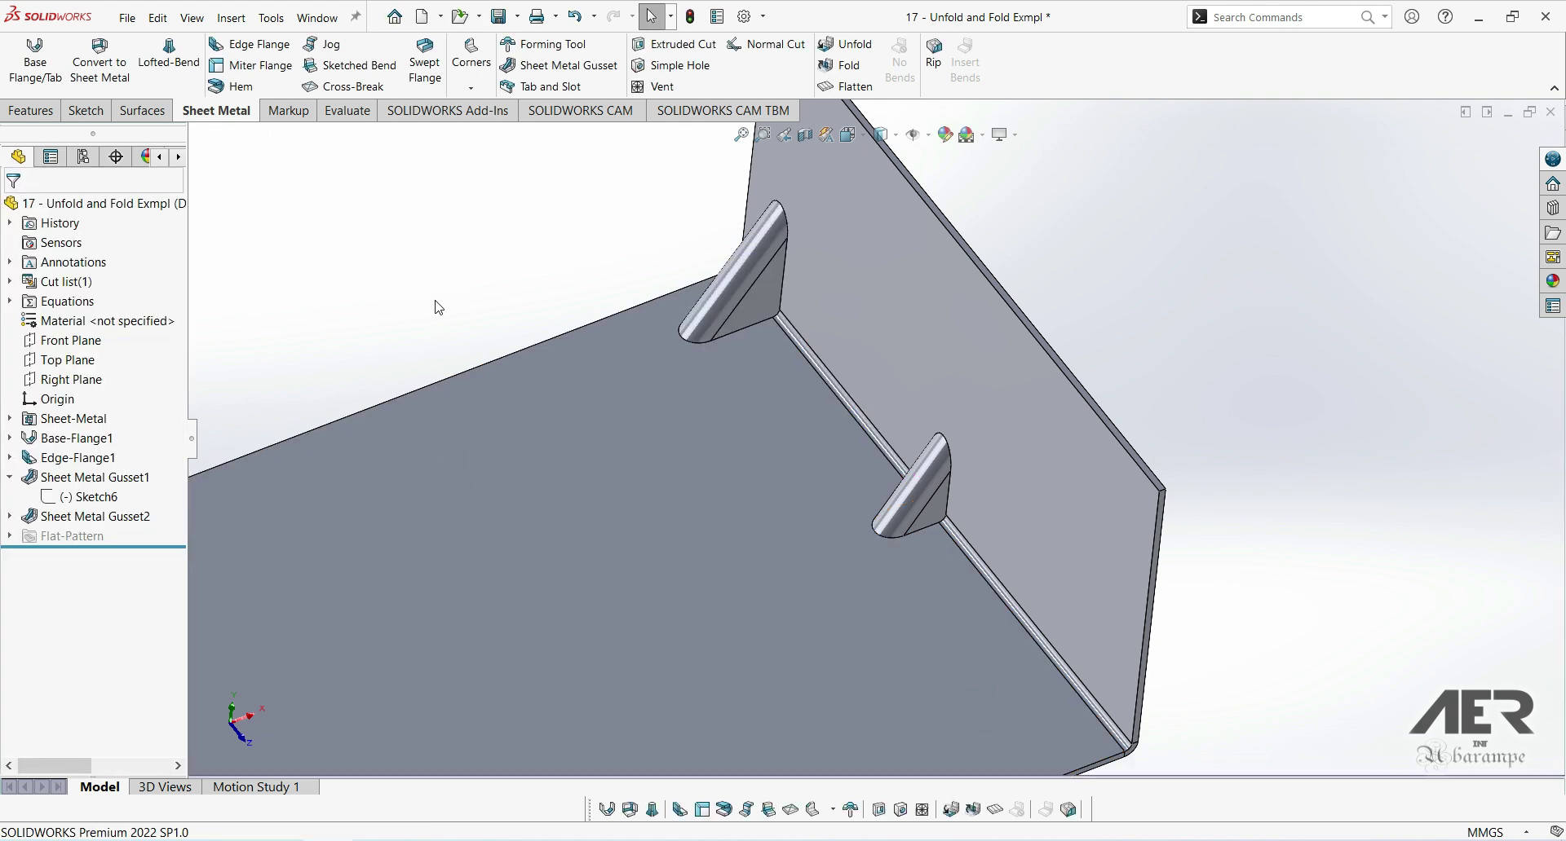